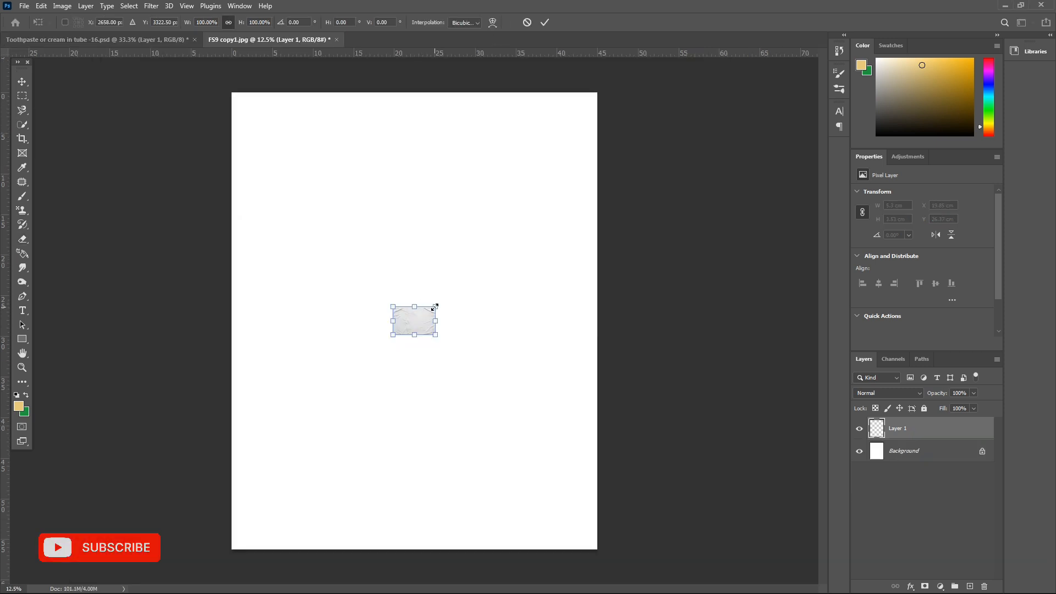
# - Rotate the wrinkled-paper texture layer by about -90° and enlarge it until it covers the whole canvas
pyautogui.moveTo(431, 304); pyautogui.dragTo(320, 142)
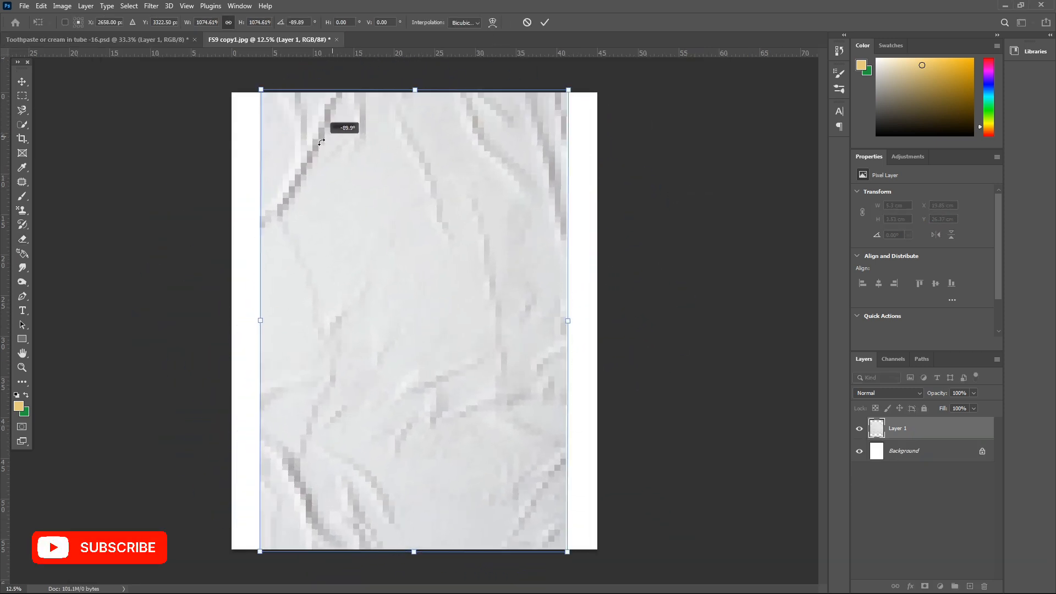
pyautogui.moveTo(568, 551); pyautogui.dragTo(617, 589)
pyautogui.press('Return')
pyautogui.hotkey('ctrl', '-')
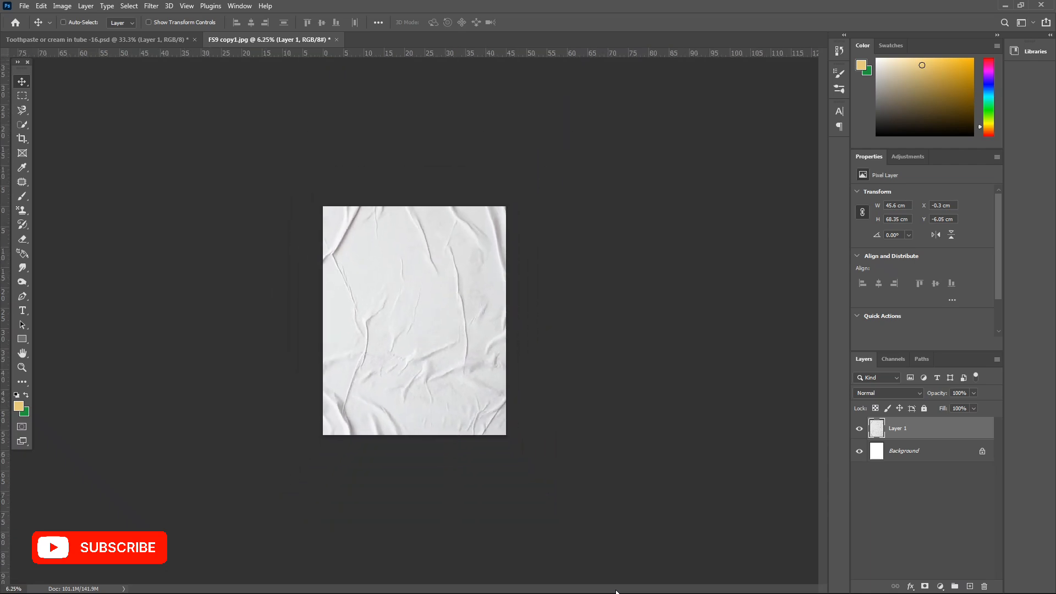
# - Brighten the paper texture with a Levels adjustment, setting the midtones to 1.55
pyautogui.hotkey('ctrl', 'l')
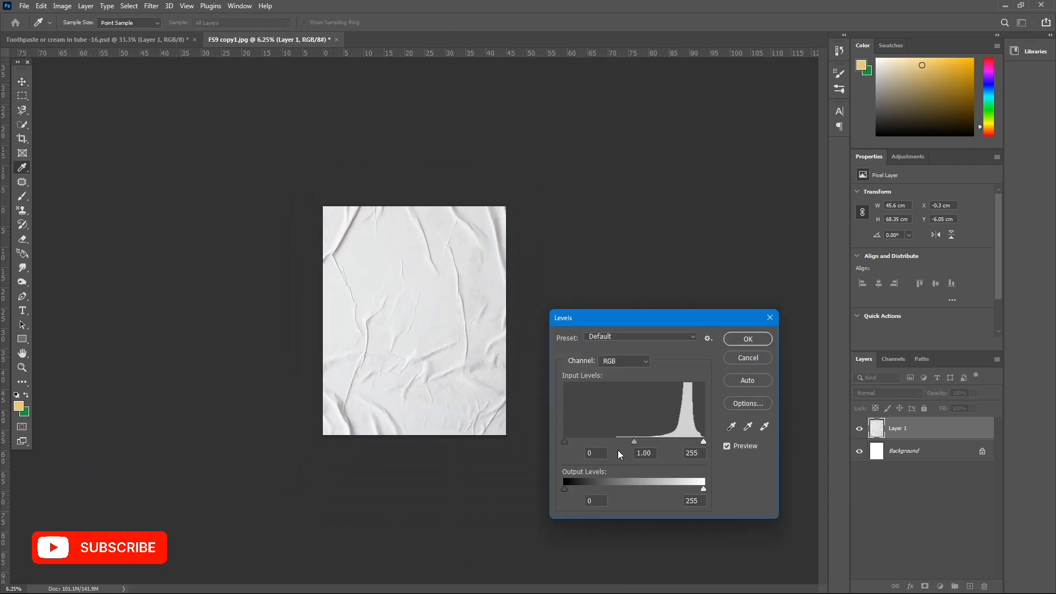
pyautogui.moveTo(626, 440); pyautogui.dragTo(617, 440)
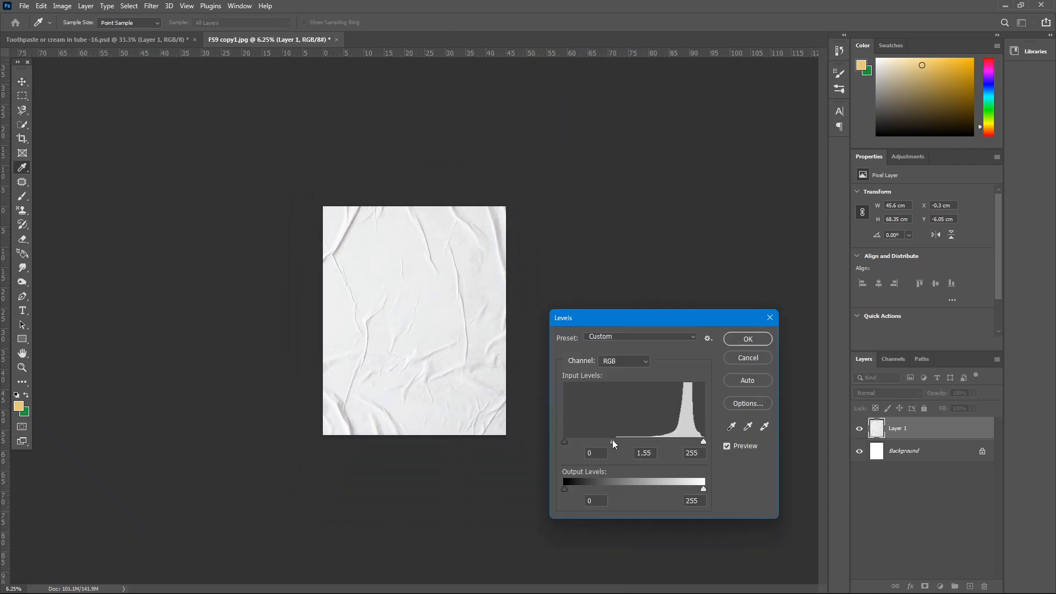
pyautogui.click(750, 337)
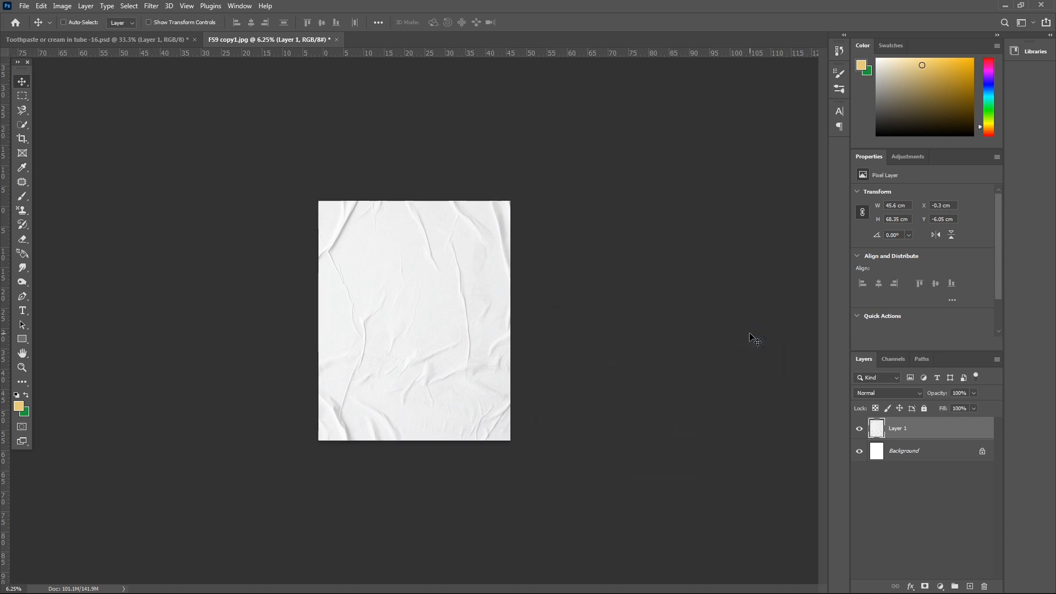
# - In the toothpaste tube document, group the Layer 1 and Object layers
pyautogui.hotkey('ctrl', '+')
pyautogui.click(147, 40)
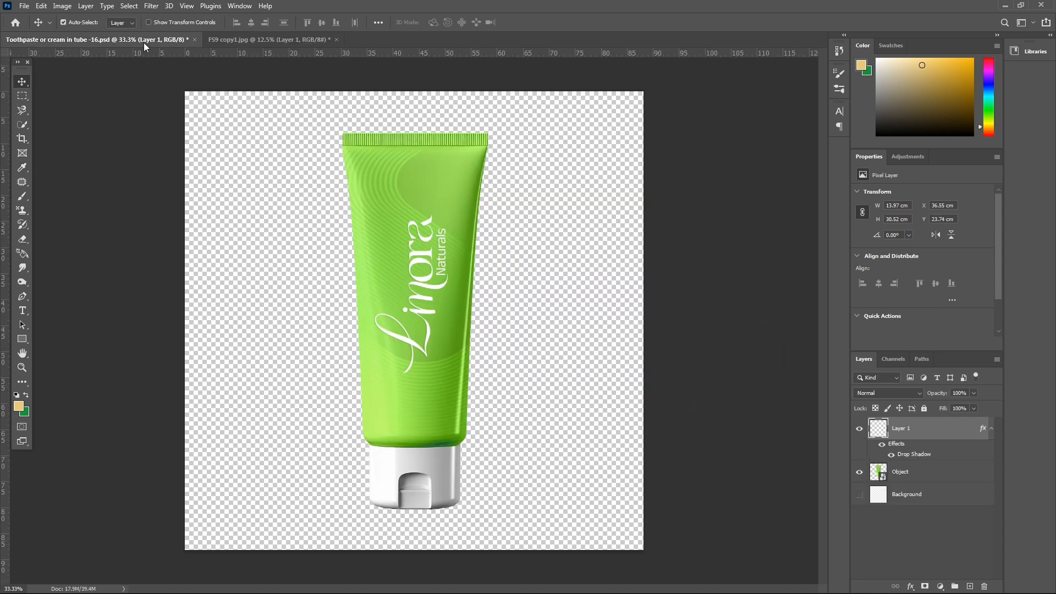
pyautogui.keyDown('shift'); pyautogui.click(884, 479); pyautogui.keyUp('shift')
pyautogui.hotkey('ctrl', 'g')
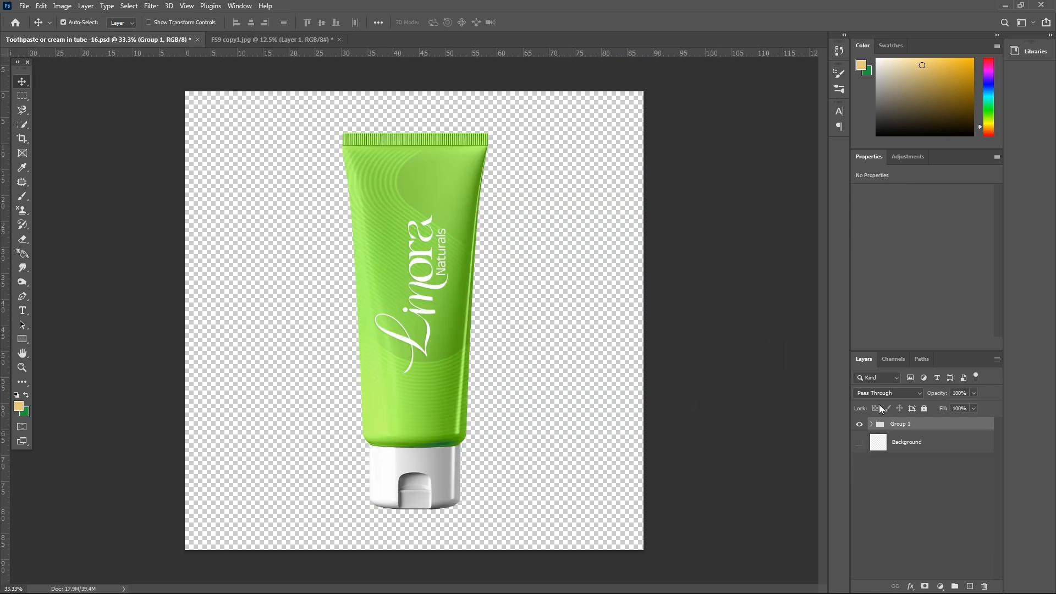
# - Copy Group 1 with the tube into FS9 copy1.jpg, then dock the tube document again and return to the poster
pyautogui.moveTo(153, 42); pyautogui.dragTo(67, 287)
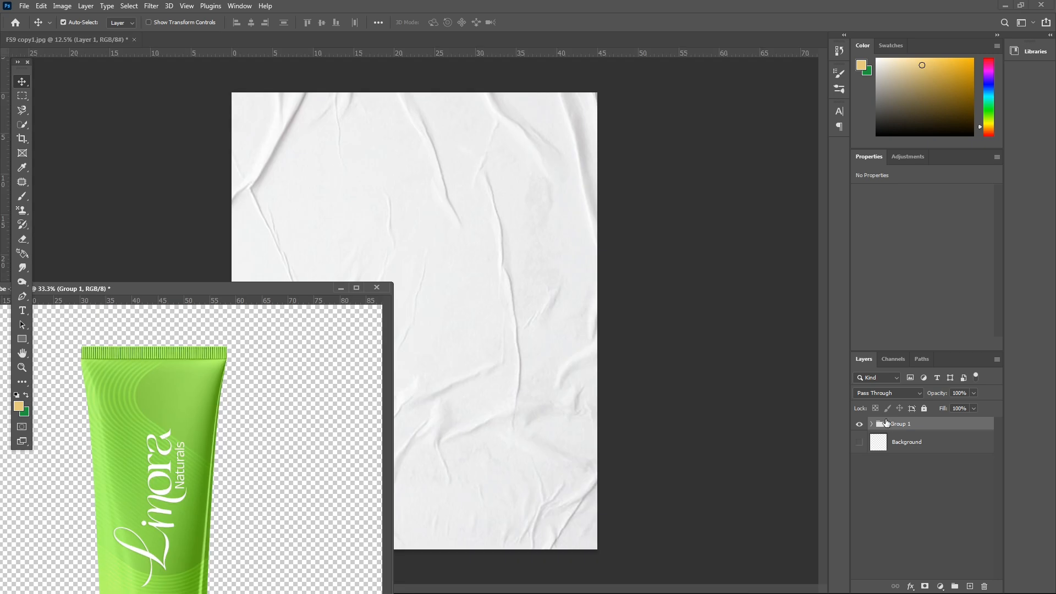
pyautogui.moveTo(892, 425); pyautogui.dragTo(453, 291)
pyautogui.moveTo(277, 296); pyautogui.dragTo(467, 41)
pyautogui.click(66, 40)
pyautogui.hotkey('ctrl', '-')
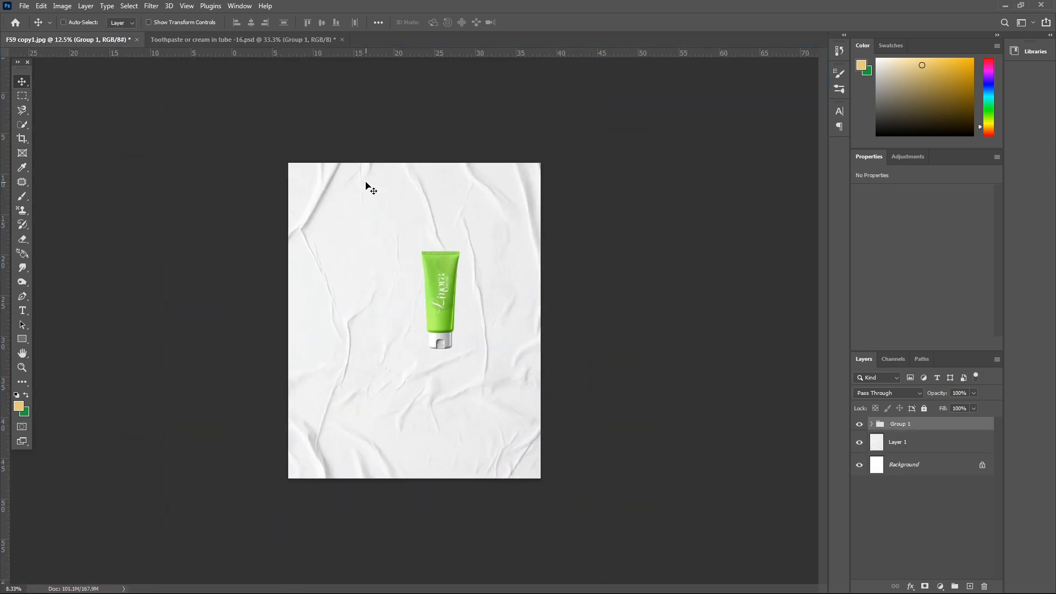
# - Enlarge the tube group to about 186%, tilt it clockwise and centre it on the paper background
pyautogui.hotkey('ctrl', 't')
pyautogui.moveTo(422, 347); pyautogui.dragTo(361, 420)
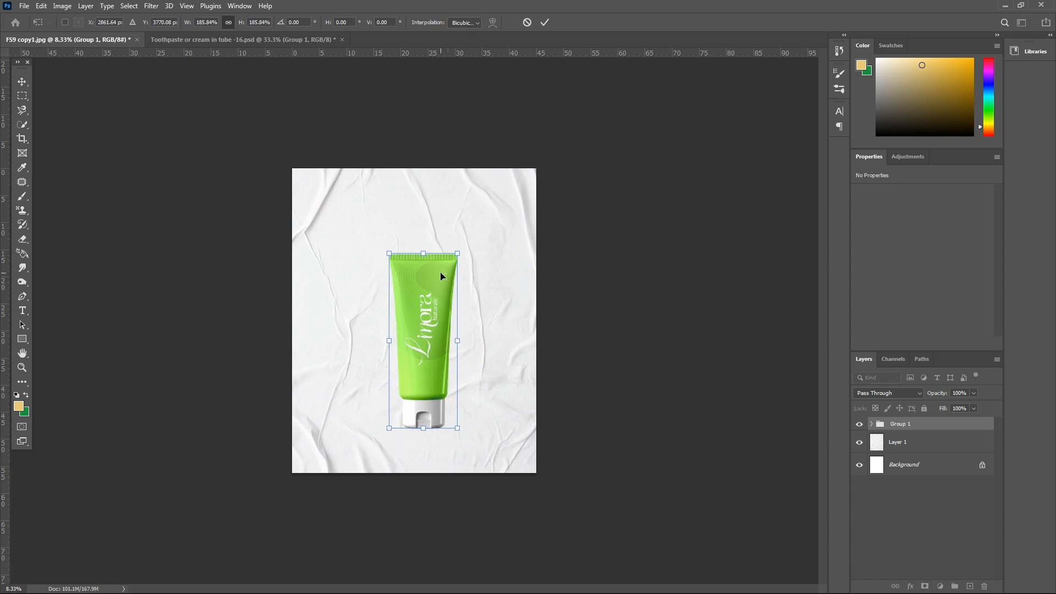
pyautogui.moveTo(463, 246); pyautogui.dragTo(482, 250)
pyautogui.moveTo(433, 287)
pyautogui.mouseDown()
pyautogui.moveTo(414, 273)
pyautogui.moveTo(493, 242)
pyautogui.moveTo(374, 310)
pyautogui.moveTo(419, 272)
pyautogui.mouseUp()
pyautogui.press('Return')
pyautogui.hotkey('ctrl', '+')
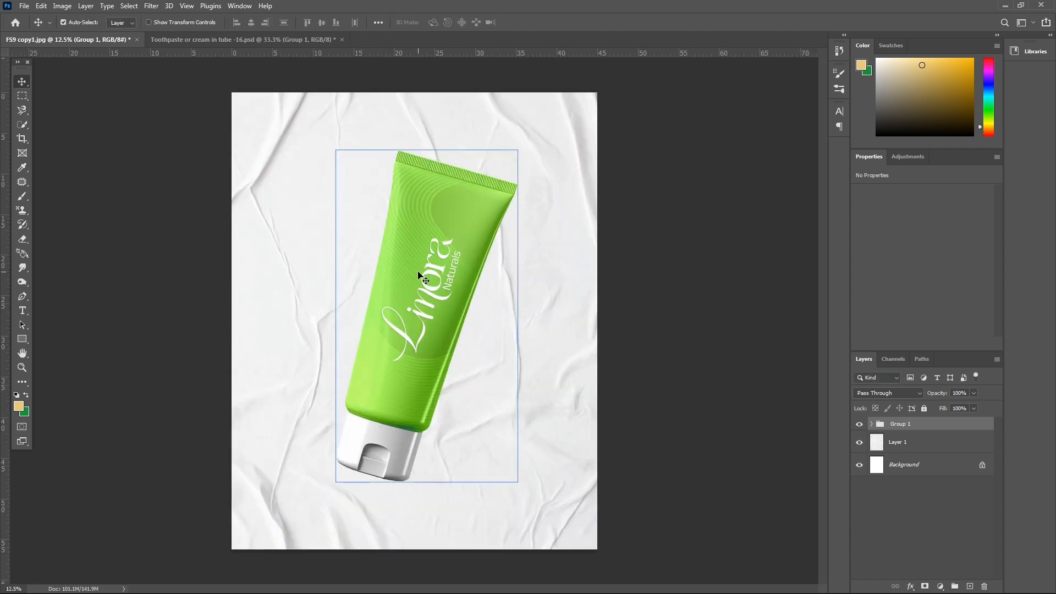
# - Add a new empty layer directly above the paper texture, beneath the tube group
pyautogui.click(900, 444)
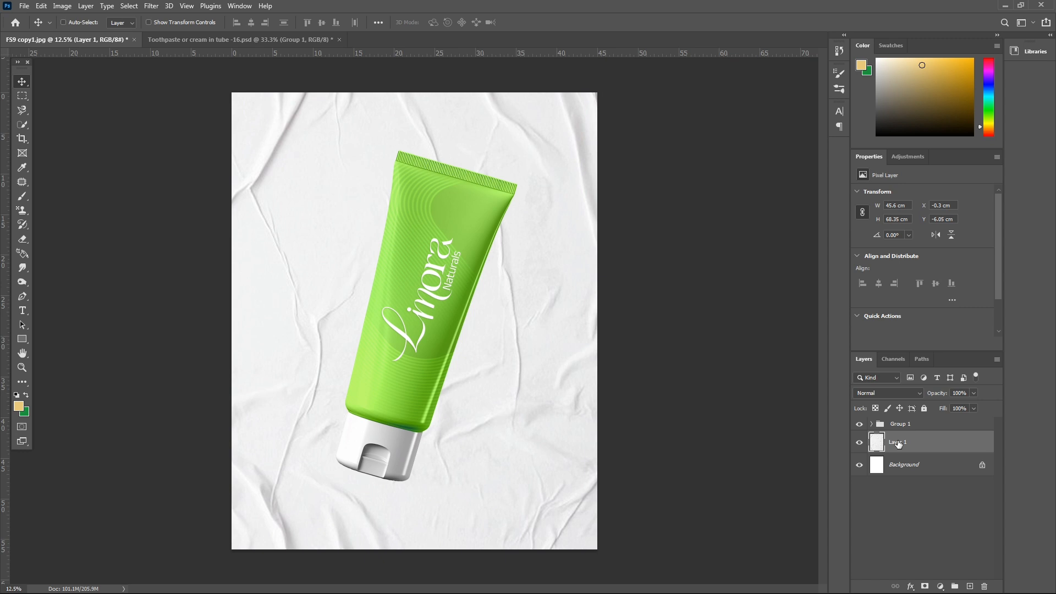
pyautogui.hotkey('ctrl', 'shift', 'n')
pyautogui.press('Return')
# - Brush a soft shadow stroke on Layer 2 along the tube's right edge and around the underside of the cap
pyautogui.hotkey('ctrl', '+')
pyautogui.scroll(-3, 605, 417)
pyautogui.press('b')
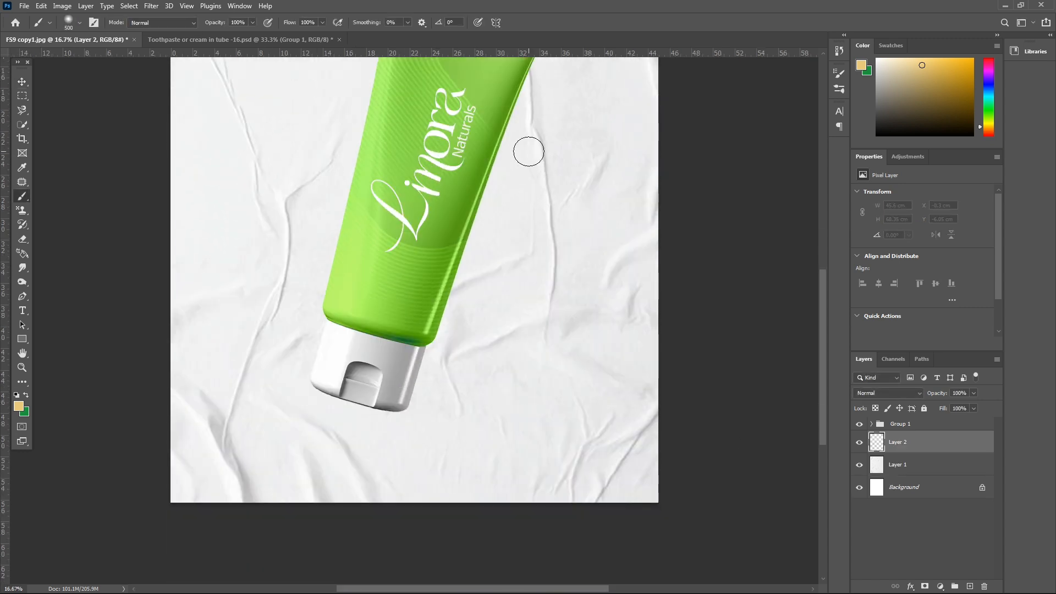
pyautogui.scroll(3, 529, 152)
pyautogui.press(']')
pyautogui.moveTo(542, 140)
pyautogui.mouseDown()
pyautogui.moveTo(499, 277)
pyautogui.moveTo(424, 421)
pyautogui.mouseUp()
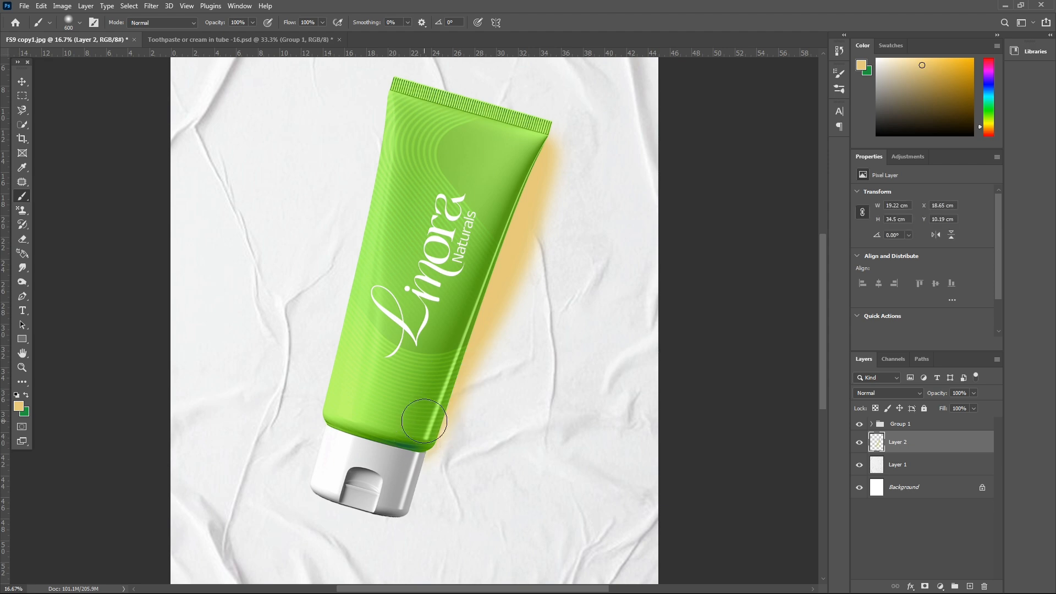
pyautogui.hotkey('ctrl', 'z')
pyautogui.moveTo(532, 142)
pyautogui.mouseDown()
pyautogui.moveTo(490, 288)
pyautogui.moveTo(400, 475)
pyautogui.mouseUp()
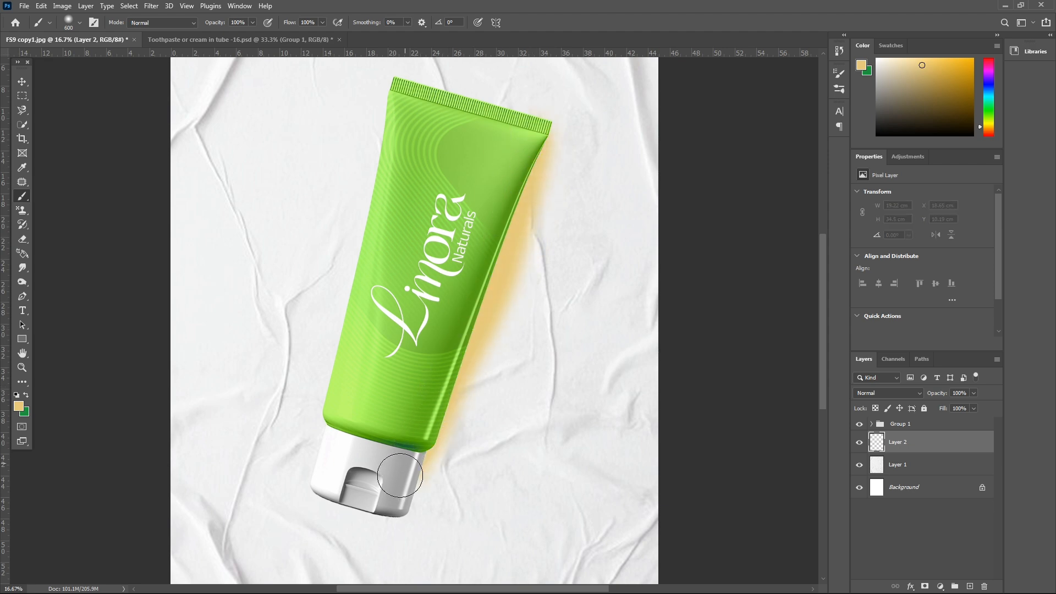
pyautogui.scroll(-2, 360, 487)
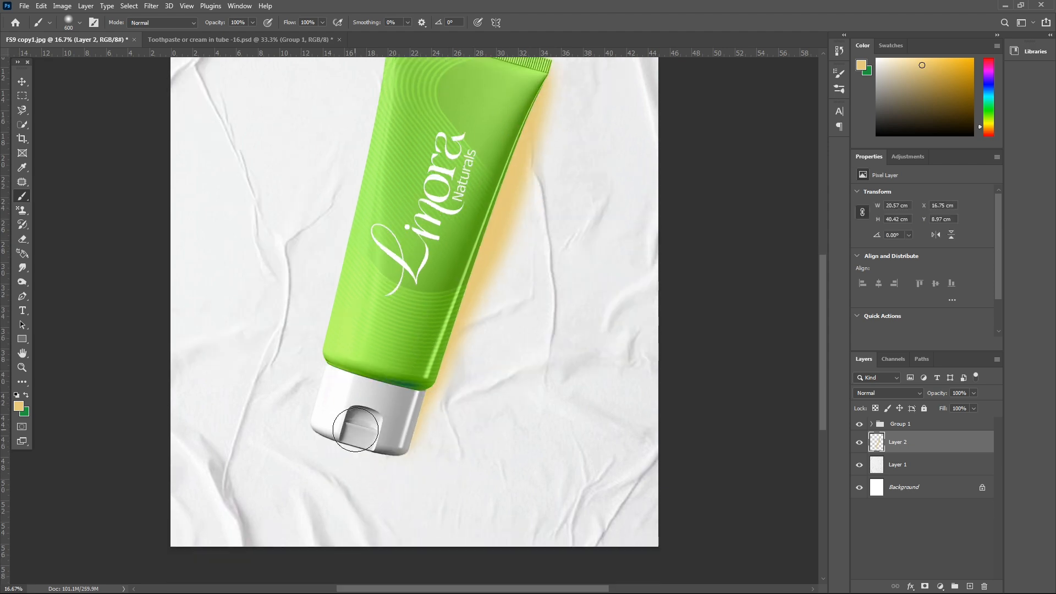
pyautogui.moveTo(334, 431)
pyautogui.mouseDown()
pyautogui.moveTo(407, 463)
pyautogui.moveTo(434, 393)
pyautogui.mouseUp()
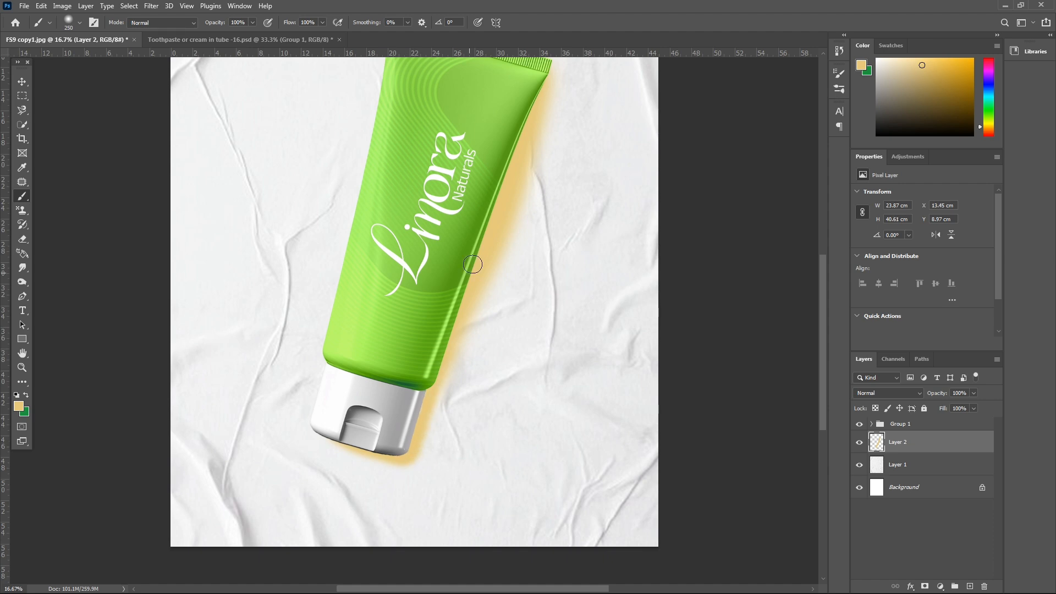
# - Thicken the painted shadow beside the lower tube and cap with the brush enlarged to 600
pyautogui.hotkey('ctrl', '-')
pyautogui.hotkey('ctrl', '+')
pyautogui.scroll(-2, 527, 319)
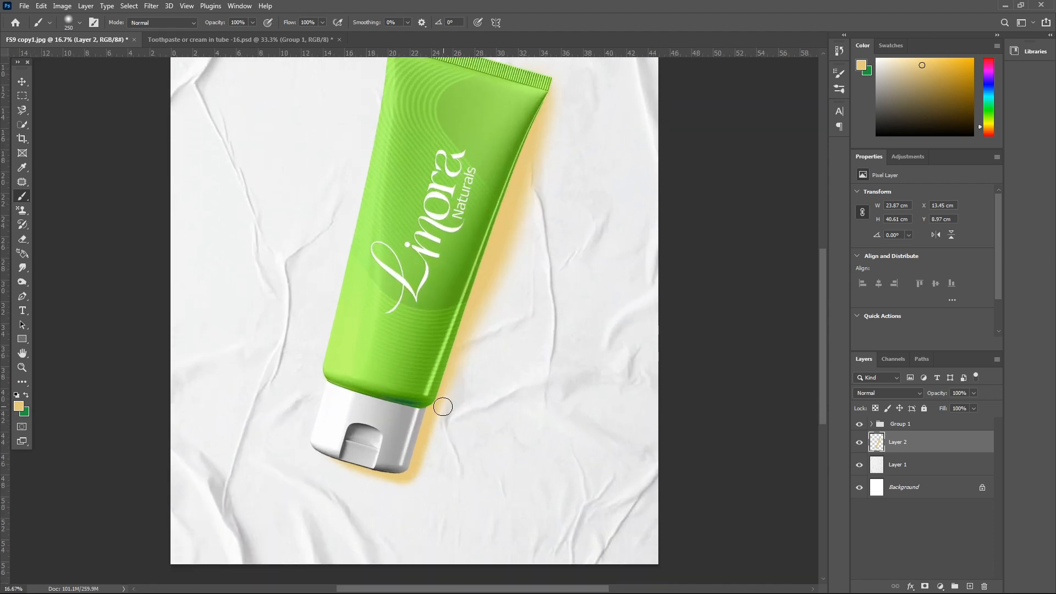
pyautogui.hotkey('ctrl', '+')
pyautogui.press(']')
pyautogui.press(']')
pyautogui.press(']')
pyautogui.press(']')
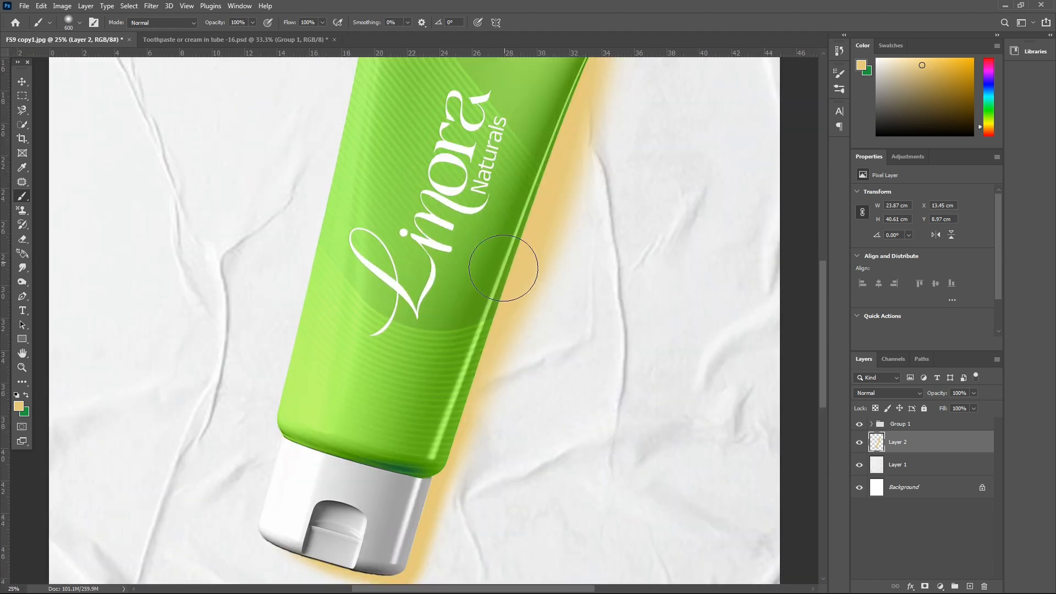
pyautogui.scroll(-3, 447, 397)
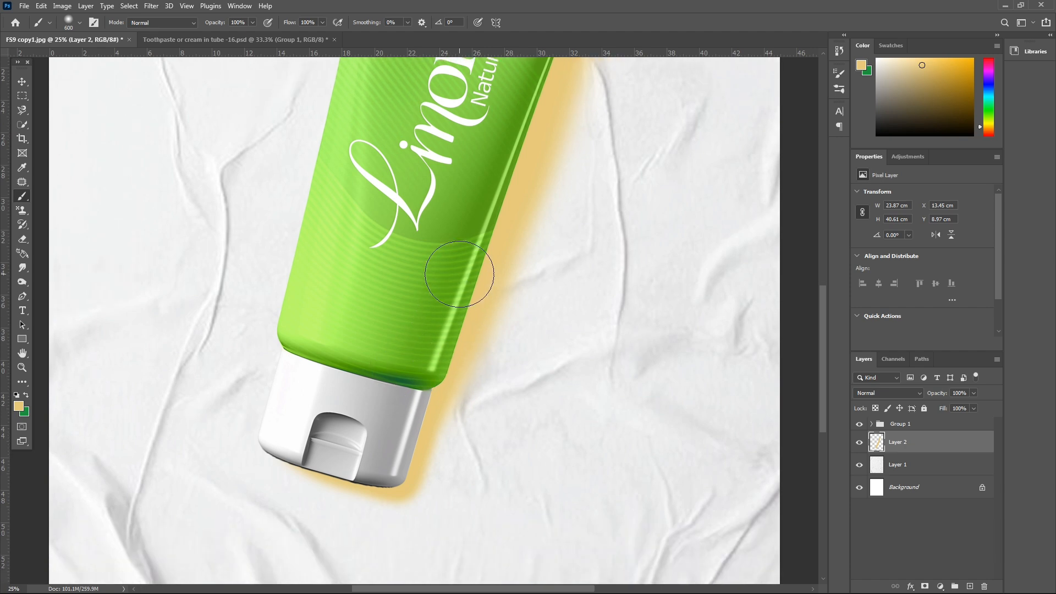
pyautogui.hotkey('ctrl', '-')
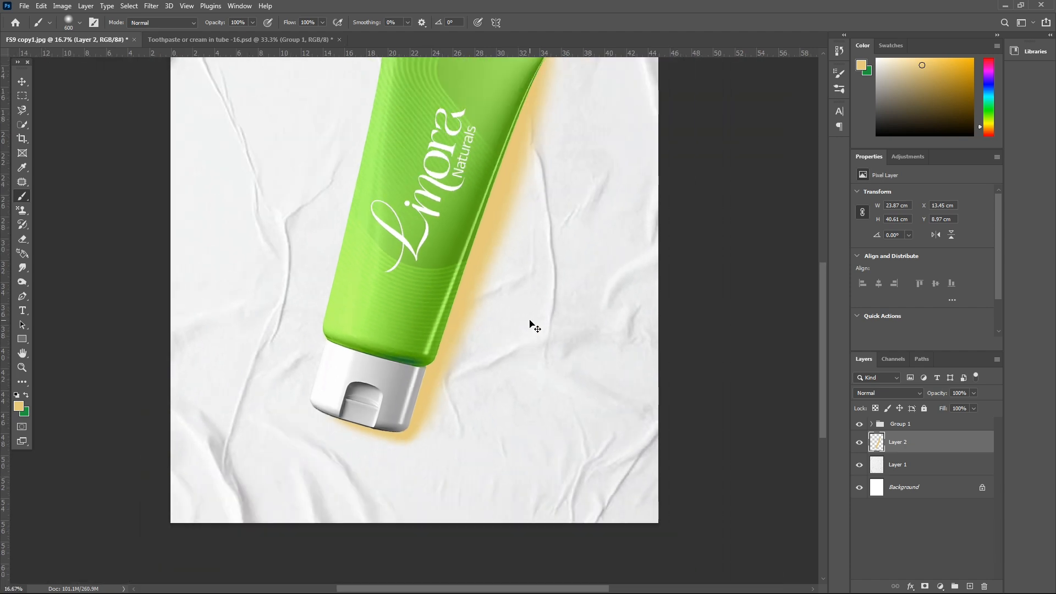
# - Turn the painted stroke into a grey shadow with Hue/Saturation, using saturation -100 and lightness -38
pyautogui.hotkey('ctrl', '-')
pyautogui.hotkey('ctrl', 'u')
pyautogui.moveTo(813, 305); pyautogui.dragTo(760, 305)
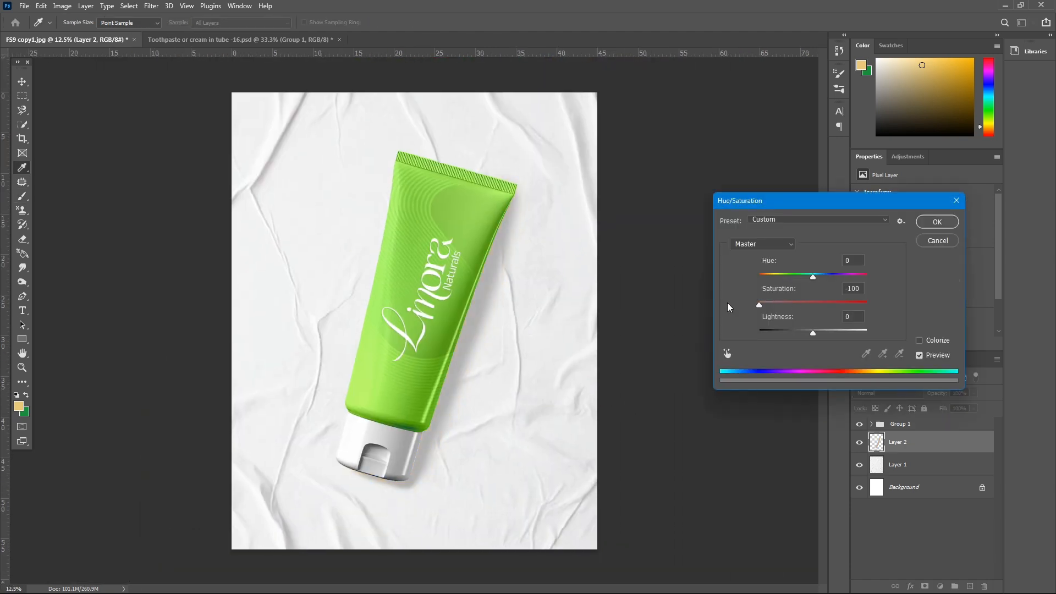
pyautogui.moveTo(813, 332); pyautogui.dragTo(793, 335)
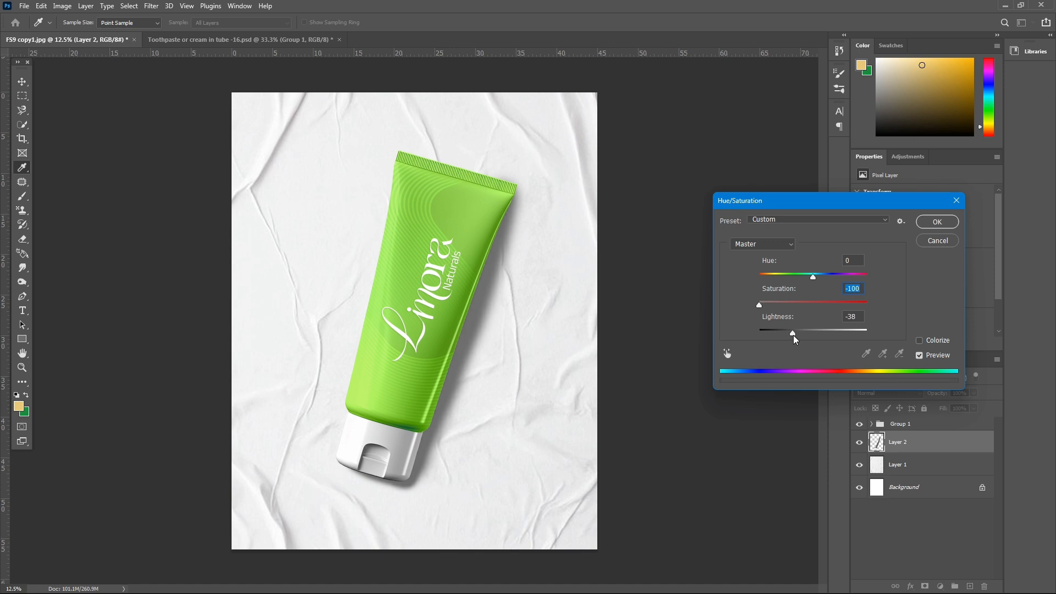
pyautogui.click(926, 224)
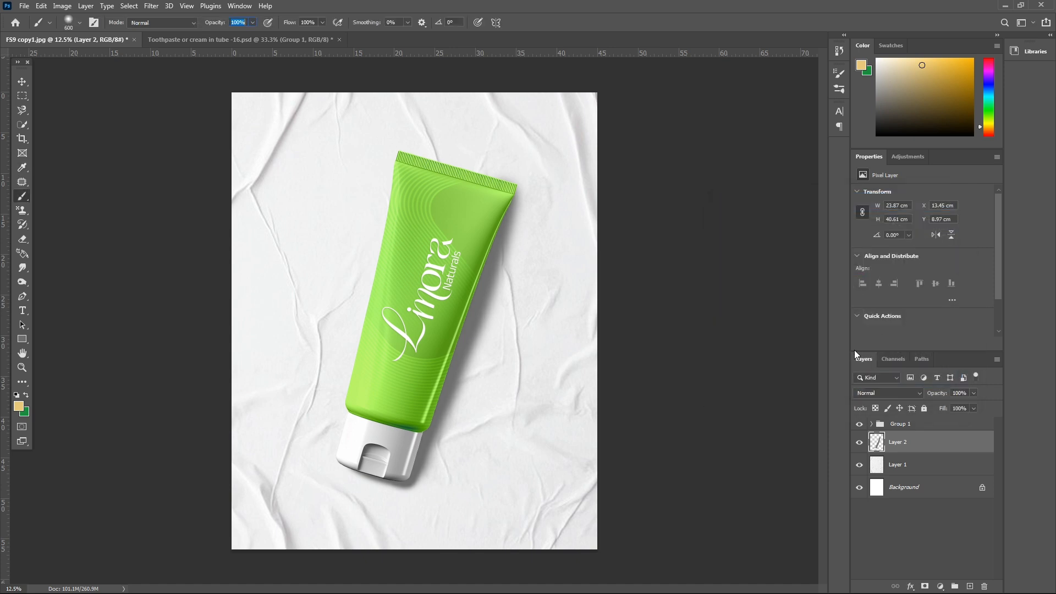
# - Stretch the shadow layer horizontally to about 103% so it extends further beyond the tube's right edge
pyautogui.click(27, 84)
pyautogui.hotkey('ctrl', 't')
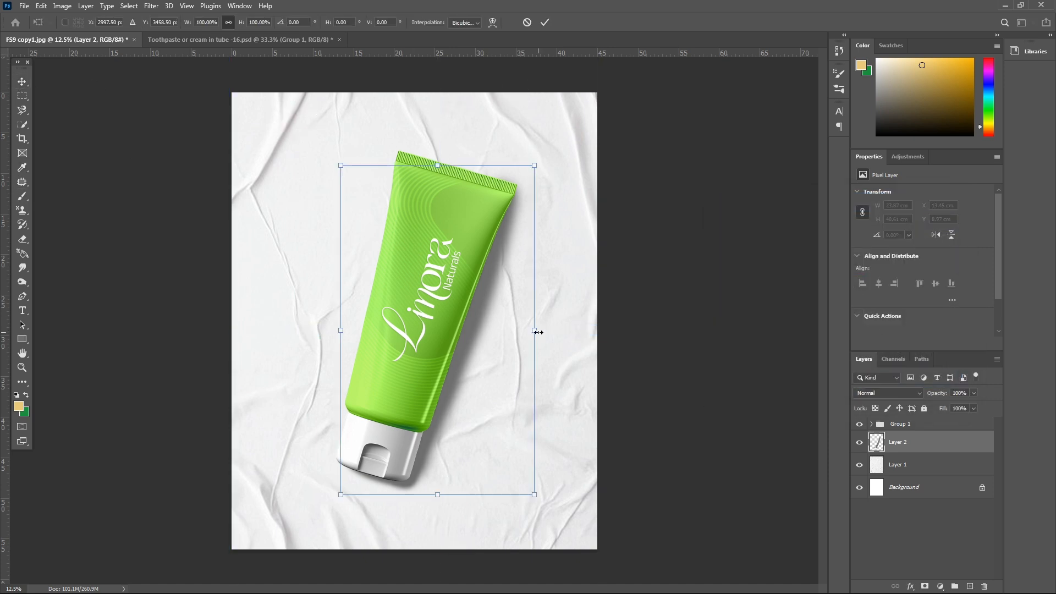
pyautogui.moveTo(538, 332)
pyautogui.mouseDown()
pyautogui.moveTo(549, 332)
pyautogui.moveTo(539, 331)
pyautogui.mouseUp()
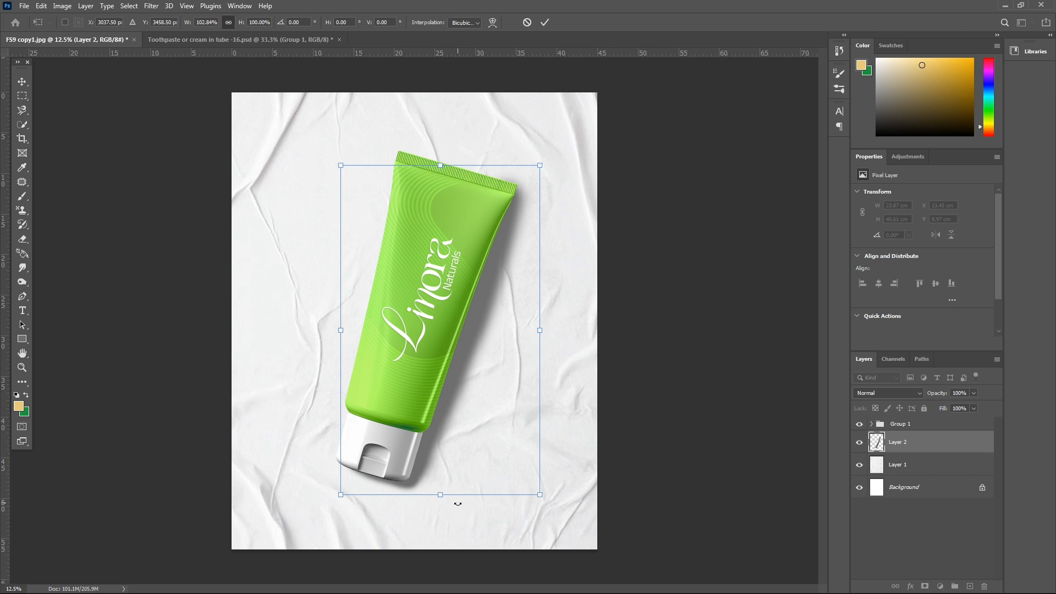
pyautogui.press('Return')
# - Reshape the shadow to reach slightly further below the cap and lower its layer opacity to about 91%
pyautogui.hotkey('ctrl', 't')
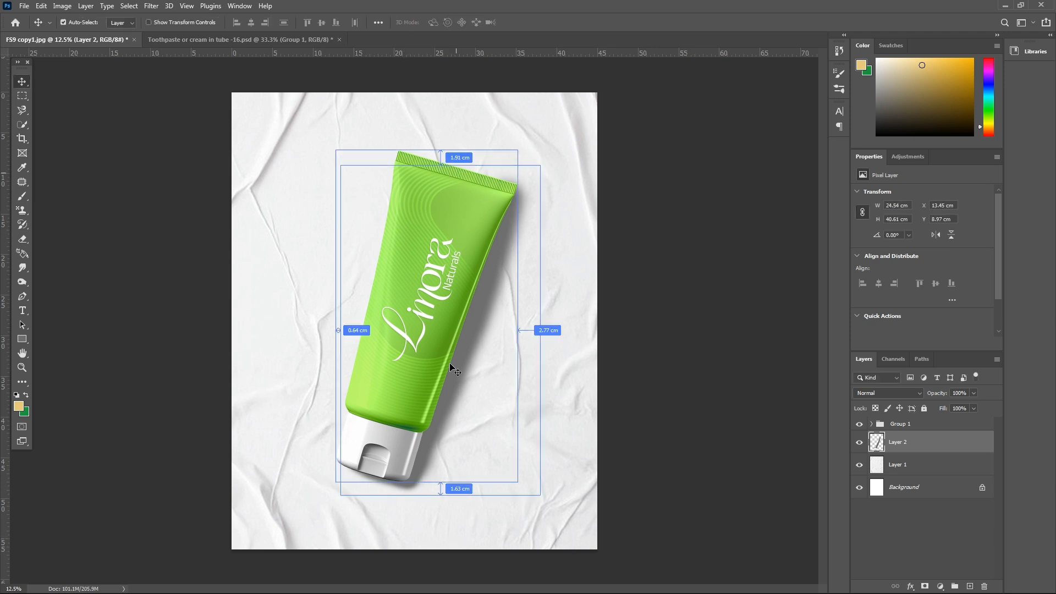
pyautogui.moveTo(538, 496); pyautogui.dragTo(530, 502)
pyautogui.press('Return')
pyautogui.hotkey('ctrl', '+')
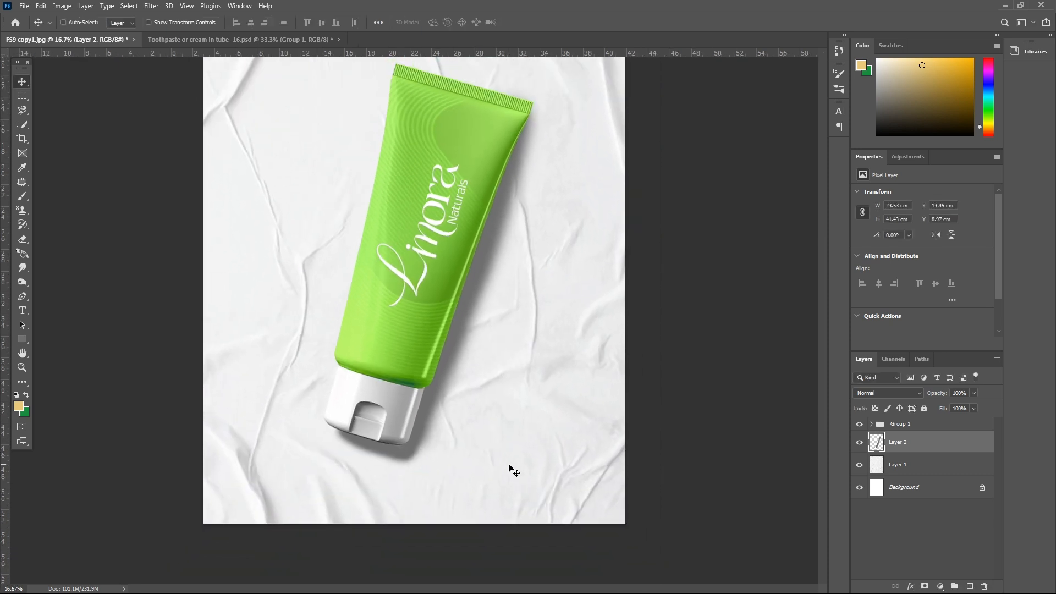
pyautogui.hotkey('ctrl', '-')
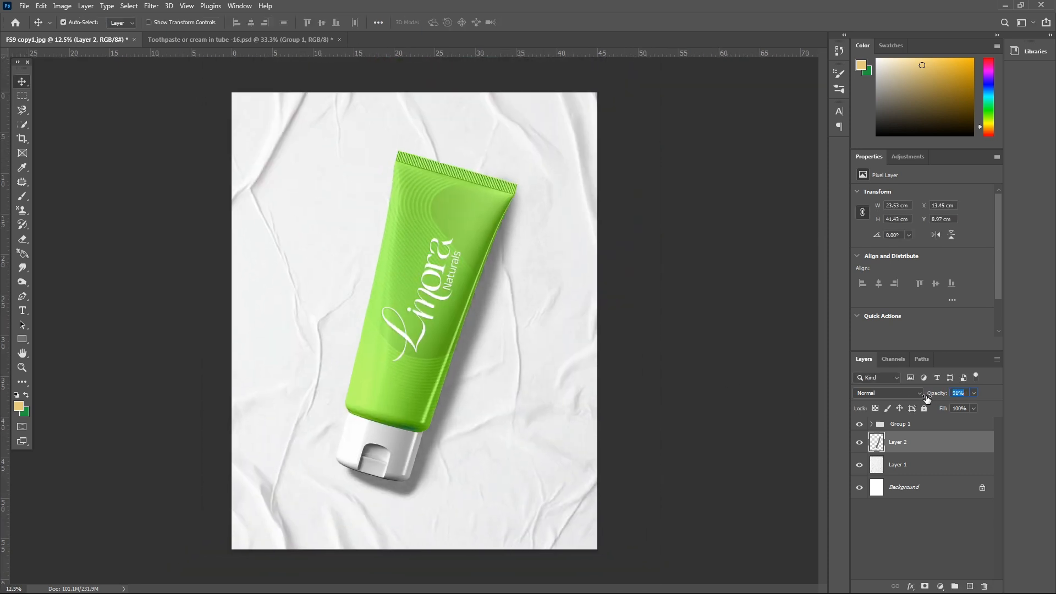
# - Copy the green leaf layer from its own document into FS9 copy1.jpg, placing it beneath the tube group
pyautogui.moveTo(443, 40); pyautogui.dragTo(391, 251)
pyautogui.moveTo(908, 431); pyautogui.dragTo(457, 168)
pyautogui.click(616, 249)
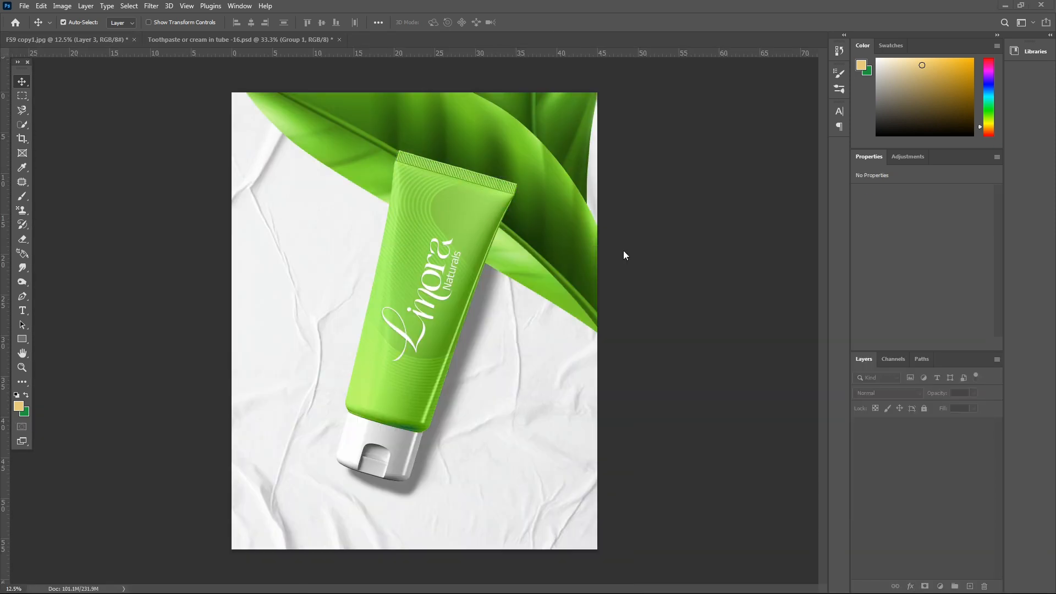
# - Scale the leaves down to about 39%, rotate them about 1.3° and place them behind the tube's left side
pyautogui.hotkey('ctrl', 't')
pyautogui.hotkey('ctrl', '-')
pyautogui.moveTo(577, 229); pyautogui.dragTo(399, 270)
pyautogui.moveTo(356, 292); pyautogui.dragTo(386, 290)
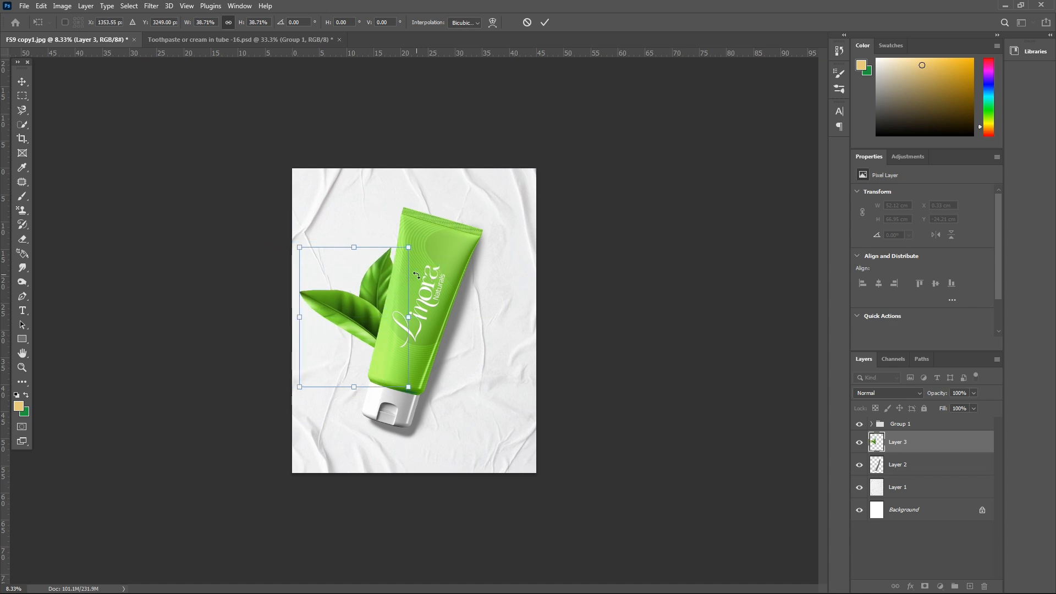
pyautogui.moveTo(422, 236)
pyautogui.mouseDown()
pyautogui.moveTo(439, 249)
pyautogui.moveTo(424, 237)
pyautogui.mouseUp()
pyautogui.moveTo(382, 301); pyautogui.dragTo(374, 300)
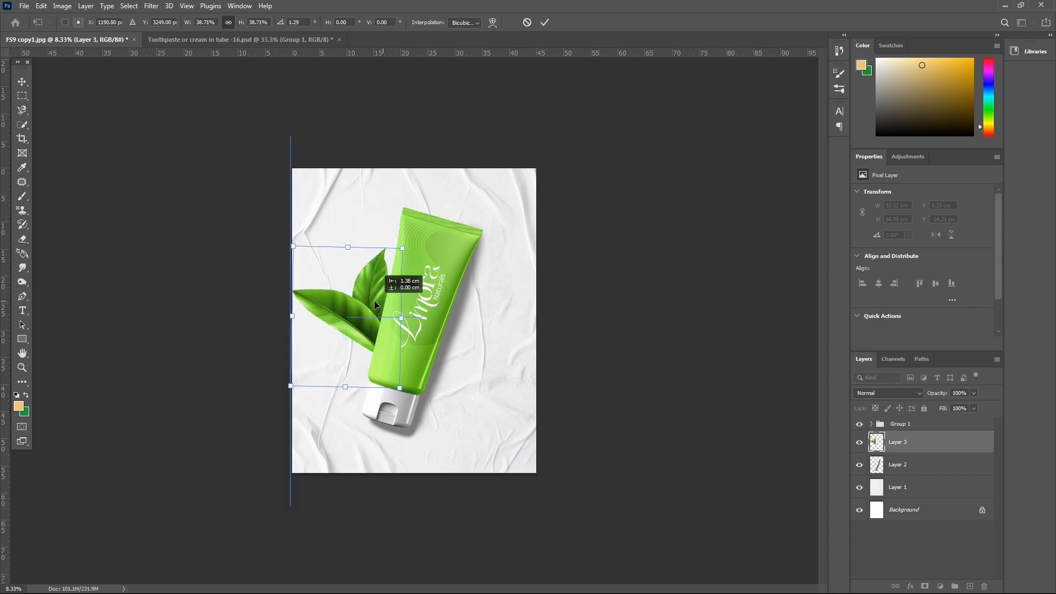
# - Reduce the leaves to about 35%, rotate them to about 5.5° and move them lower beside the tube
pyautogui.moveTo(291, 386); pyautogui.dragTo(301, 373)
pyautogui.moveTo(436, 226); pyautogui.dragTo(419, 224)
pyautogui.moveTo(348, 314); pyautogui.dragTo(345, 336)
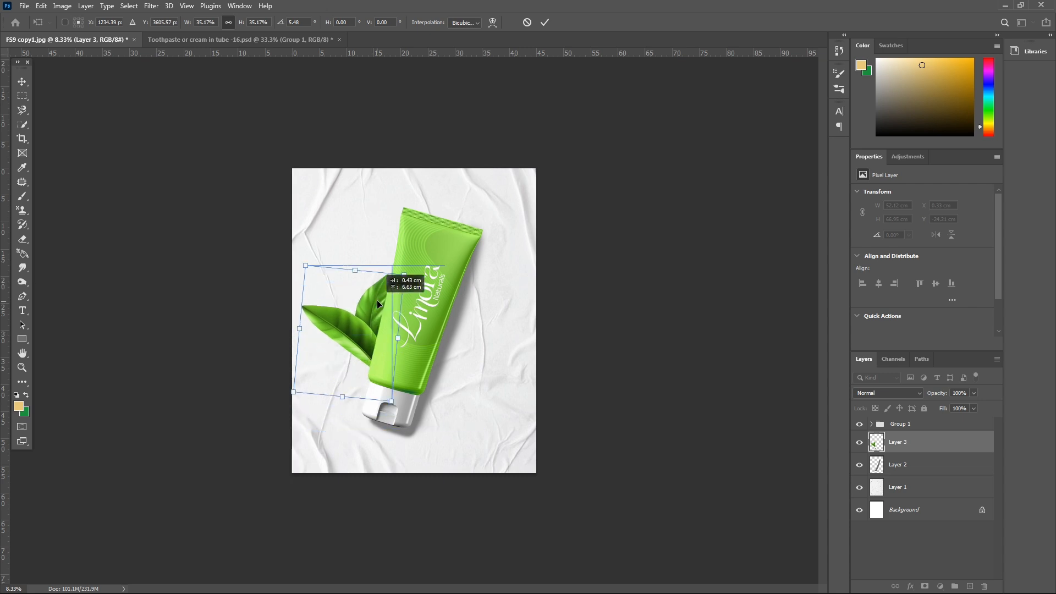
pyautogui.moveTo(399, 259); pyautogui.dragTo(413, 269)
# - Flip the leaves horizontally and reposition them behind the tube's left side
pyautogui.rightClick(357, 332)
pyautogui.click(386, 550)
pyautogui.moveTo(358, 337); pyautogui.dragTo(380, 332)
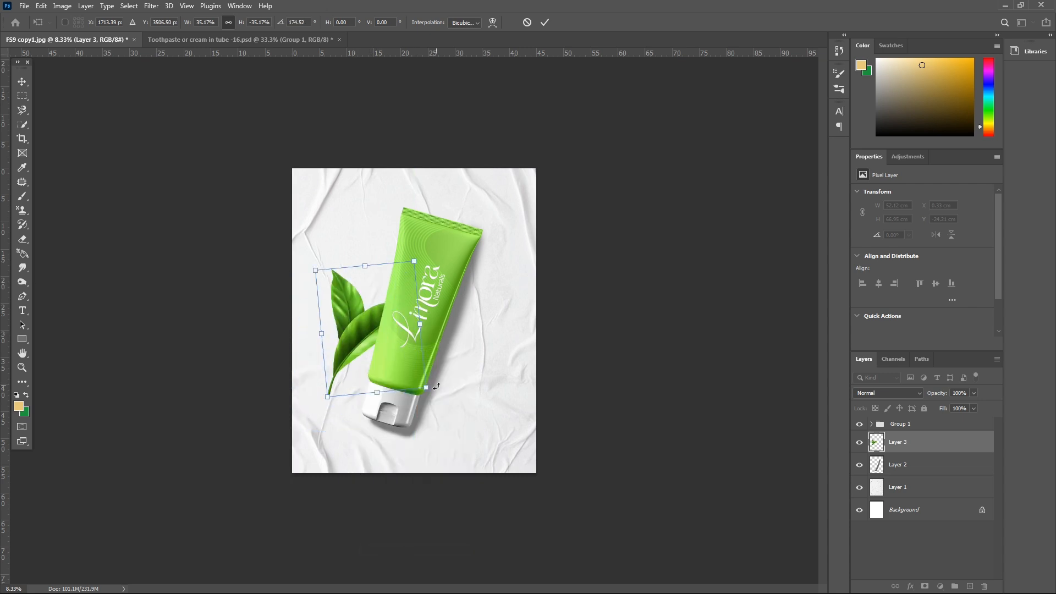
# - Rotate the flipped leaves to about 127.5°, scale them to about 36.4% and place them fanning out from behind the tube's left edge
pyautogui.moveTo(431, 388); pyautogui.dragTo(439, 313)
pyautogui.moveTo(381, 334); pyautogui.dragTo(368, 310)
pyautogui.moveTo(446, 277); pyautogui.dragTo(453, 294)
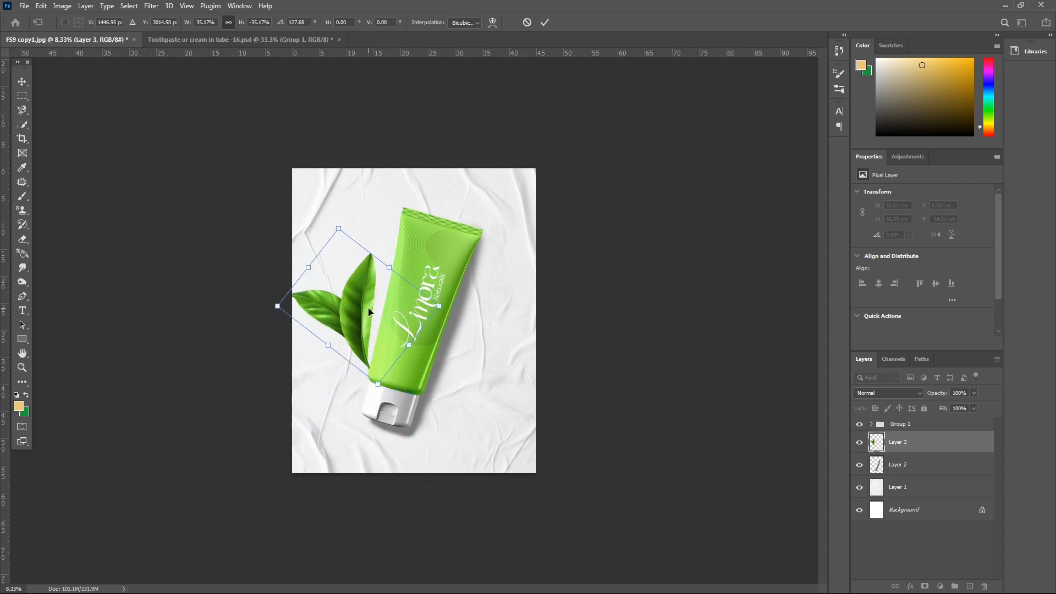
pyautogui.moveTo(368, 309)
pyautogui.mouseDown()
pyautogui.moveTo(372, 330)
pyautogui.moveTo(374, 309)
pyautogui.mouseUp()
pyautogui.moveTo(394, 268); pyautogui.dragTo(444, 257)
pyautogui.moveTo(369, 321); pyautogui.dragTo(375, 323)
pyautogui.press('Return')
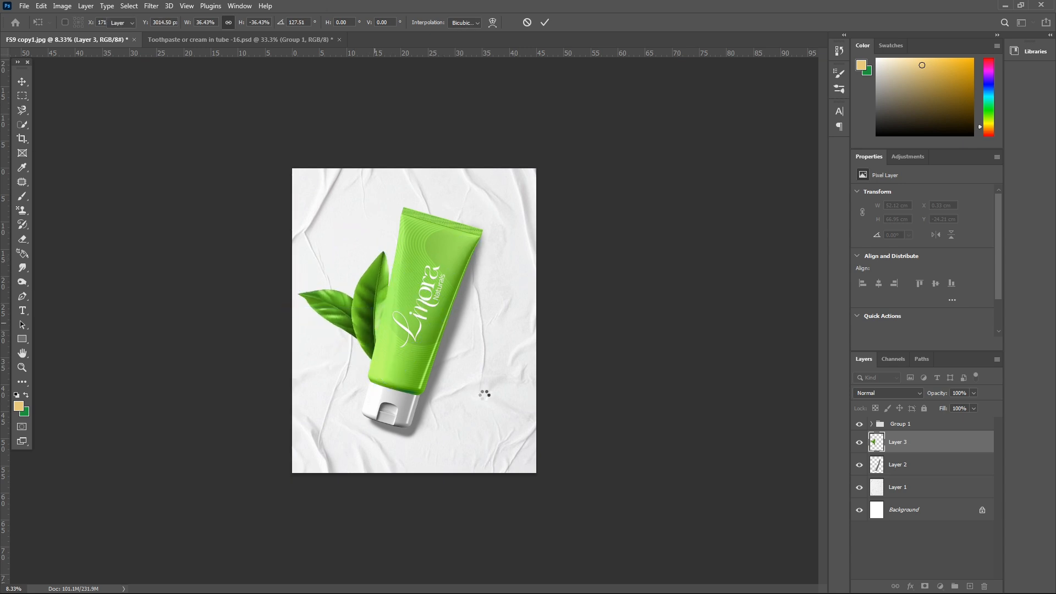
# - Scale the leaves down to about 89% and rotate them about 12.8° counterclockwise
pyautogui.hotkey('ctrl', '+')
pyautogui.hotkey('ctrl', 't')
pyautogui.moveTo(398, 214); pyautogui.dragTo(365, 197)
pyautogui.moveTo(219, 234); pyautogui.dragTo(231, 256)
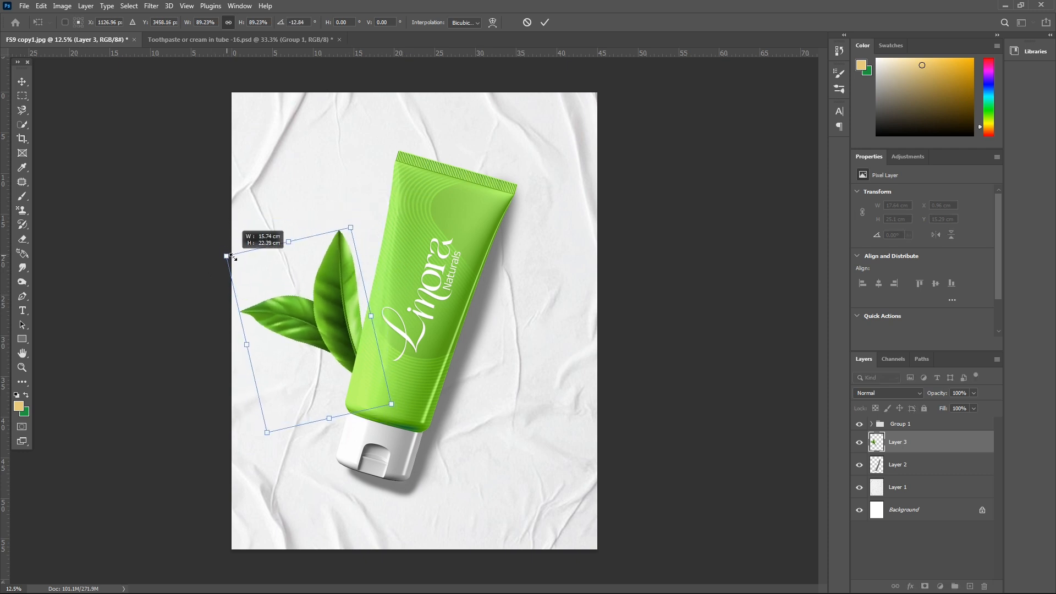
pyautogui.press('Return')
# - Raise the leaves beside the tube's middle and enlarge them to about 105%
pyautogui.hotkey('ctrl', 't')
pyautogui.hotkey('ctrl', '-')
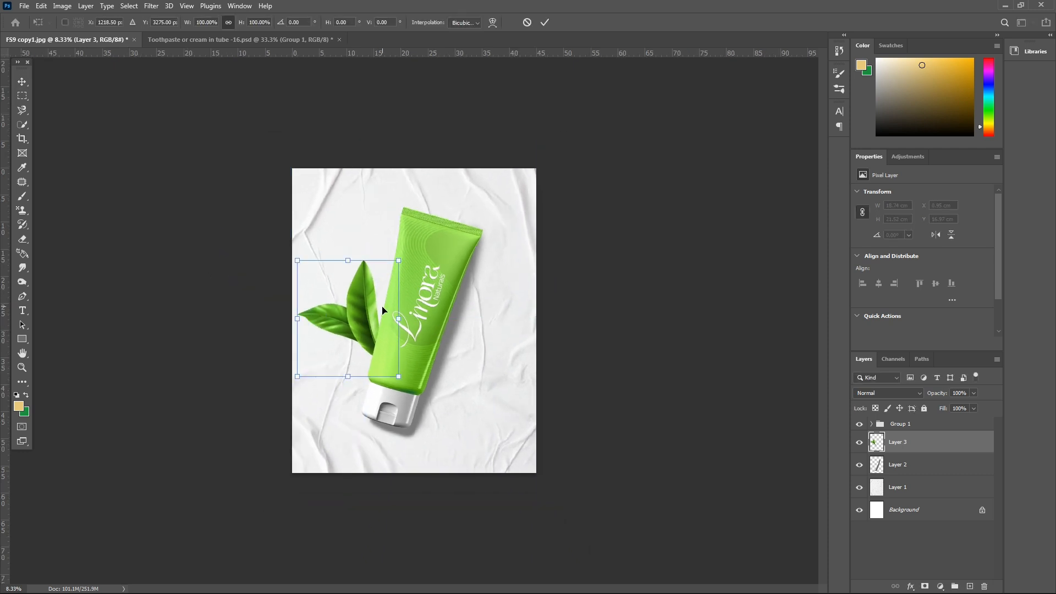
pyautogui.moveTo(382, 308); pyautogui.dragTo(392, 290)
pyautogui.moveTo(410, 243); pyautogui.dragTo(414, 237)
pyautogui.moveTo(379, 273); pyautogui.dragTo(371, 277)
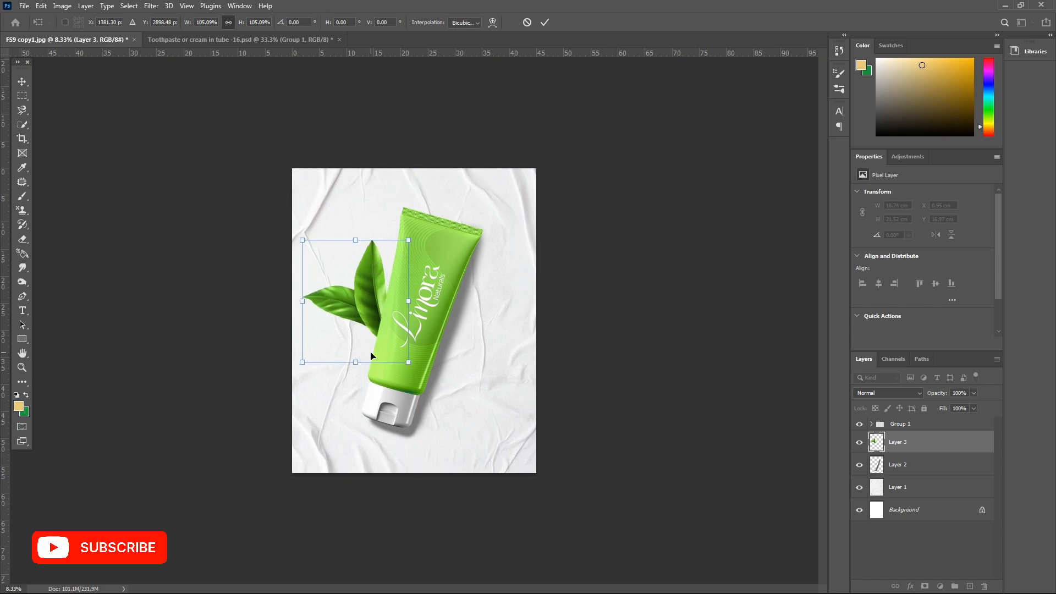
pyautogui.press('Return')
pyautogui.hotkey('ctrl', '+')
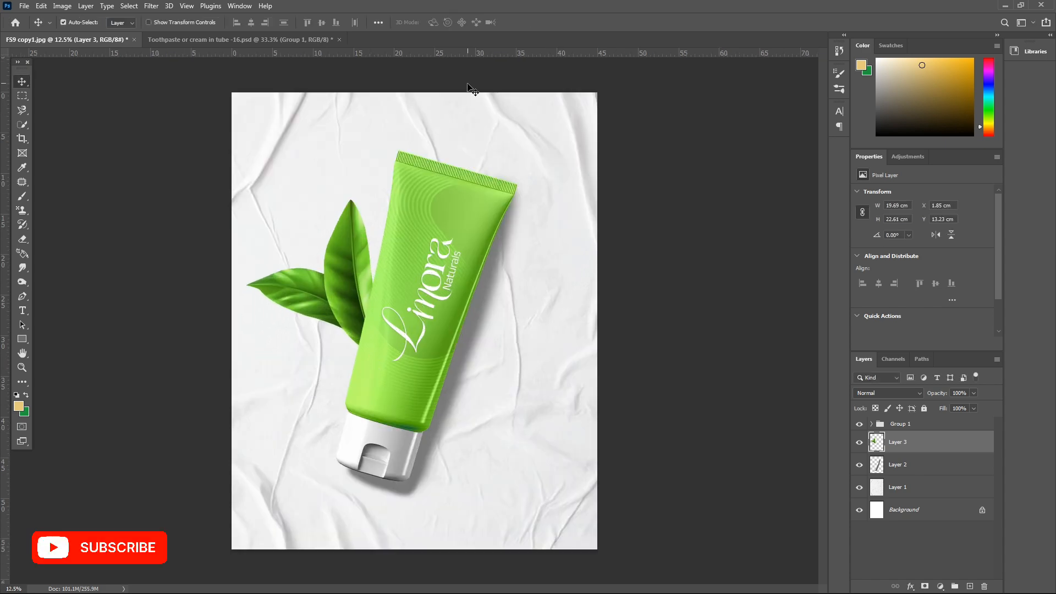
# - Open the avocado PNG and prepare the Pen tool in Path mode on the cut avocado half
pyautogui.hotkey('ctrl', 'o')
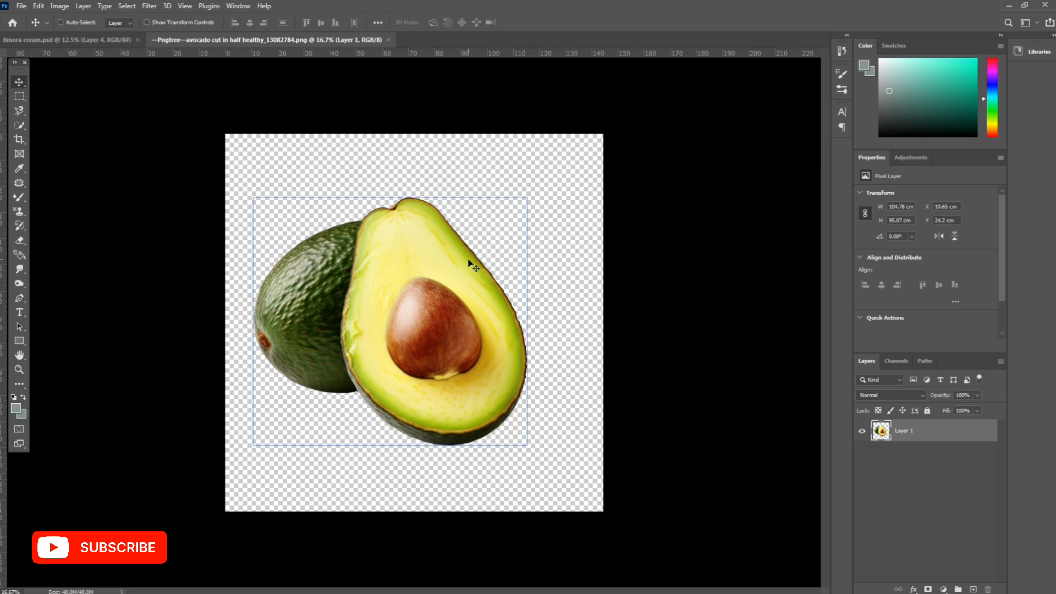
pyautogui.hotkey('ctrl', '+')
pyautogui.press('p')
pyautogui.scroll(3, 372, 306)
pyautogui.hotkey('ctrl', '+')
pyautogui.scroll(-6, 372, 306)
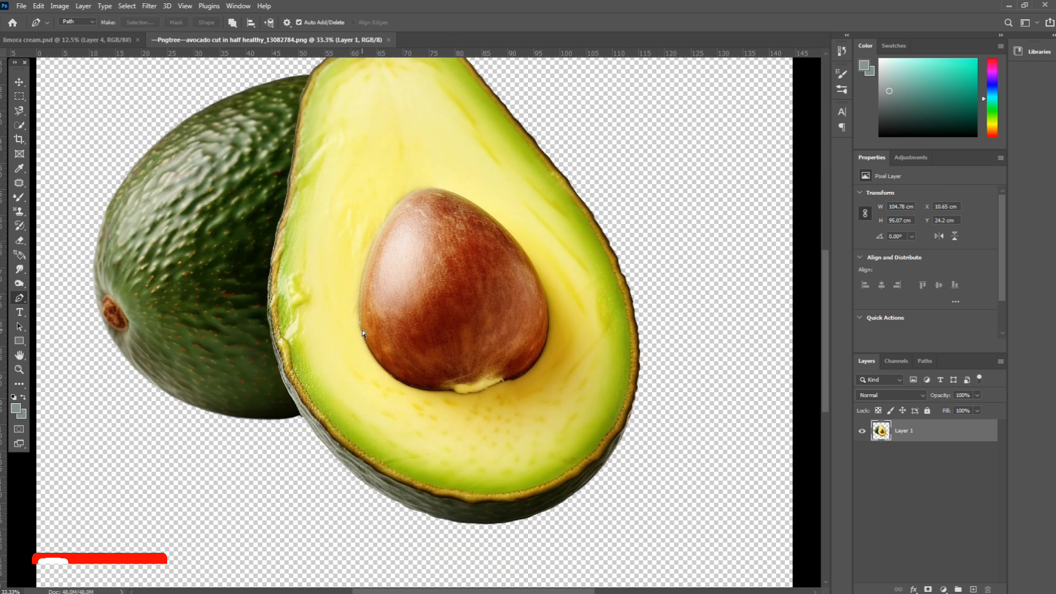
# - Trace the boundary between the cut avocado half and the whole avocado with the Pen tool, from the lower skin up to the top
pyautogui.hotkey('ctrl', '+')
pyautogui.hotkey('ctrl', '+')
pyautogui.hscroll(-5, 198, 566)
pyautogui.click(321, 427)
pyautogui.moveTo(303, 394); pyautogui.dragTo(267, 353)
pyautogui.scroll(2, 291, 379)
pyautogui.moveTo(253, 295); pyautogui.dragTo(251, 279)
pyautogui.scroll(5, 253, 286)
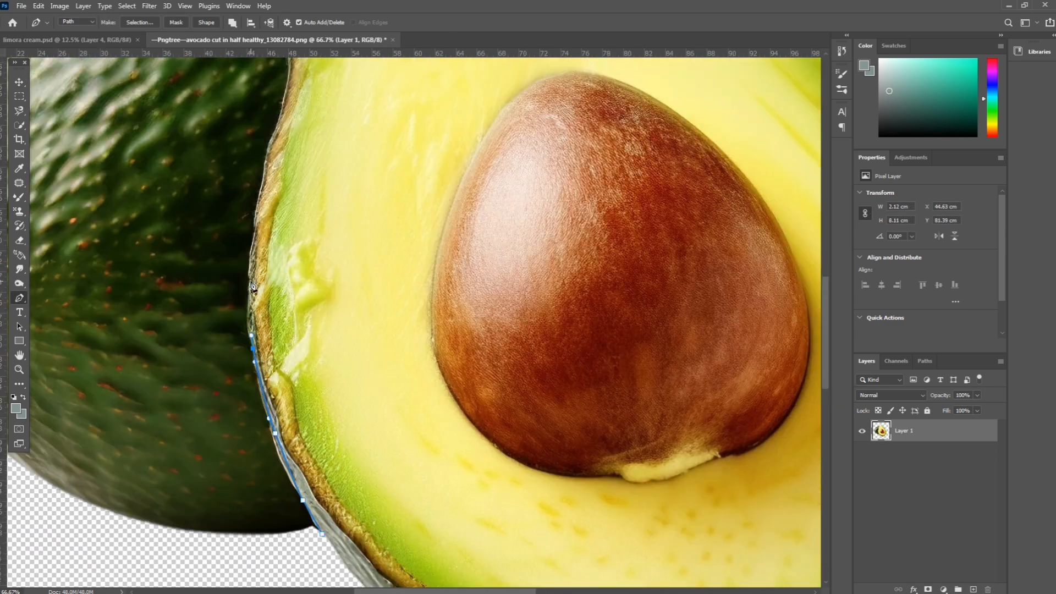
pyautogui.moveTo(250, 350); pyautogui.dragTo(250, 330)
pyautogui.moveTo(261, 269); pyautogui.dragTo(264, 248)
pyautogui.scroll(4, 265, 250)
pyautogui.moveTo(273, 322); pyautogui.dragTo(277, 308)
pyautogui.moveTo(290, 255); pyautogui.dragTo(292, 236)
pyautogui.scroll(3, 294, 242)
pyautogui.moveTo(303, 244); pyautogui.dragTo(294, 188)
pyautogui.scroll(2, 302, 220)
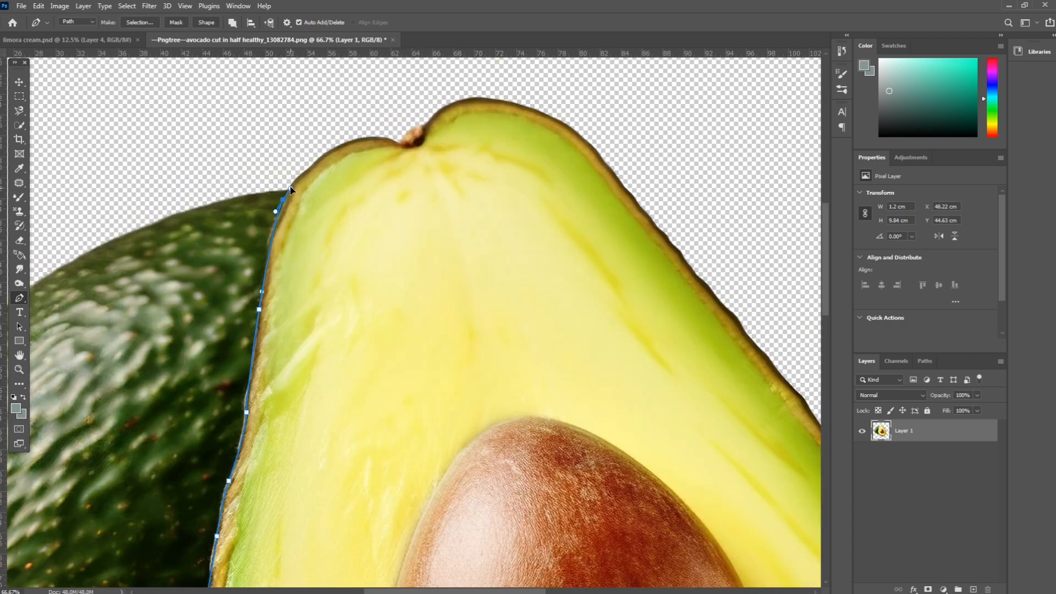
# - Finish the path around the cut avocado half, convert it to a selection and copy it to a new layer
pyautogui.click(299, 186)
pyautogui.hotkey('ctrl', '-')
pyautogui.click(358, 164)
pyautogui.hotkey('ctrl', 'Return')
pyautogui.hotkey('ctrl', 'j')
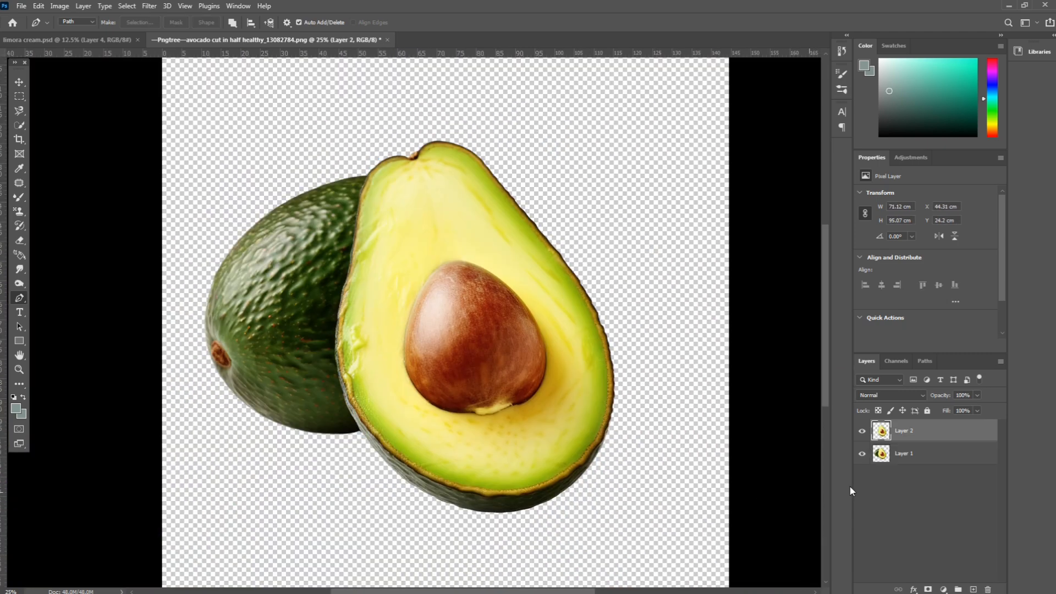
# - Copy the cut avocado half into limora cream.psd, then close the avocado document without saving
pyautogui.hotkey('ctrl', '-')
pyautogui.moveTo(369, 40); pyautogui.dragTo(370, 312)
pyautogui.moveTo(875, 430); pyautogui.dragTo(480, 291)
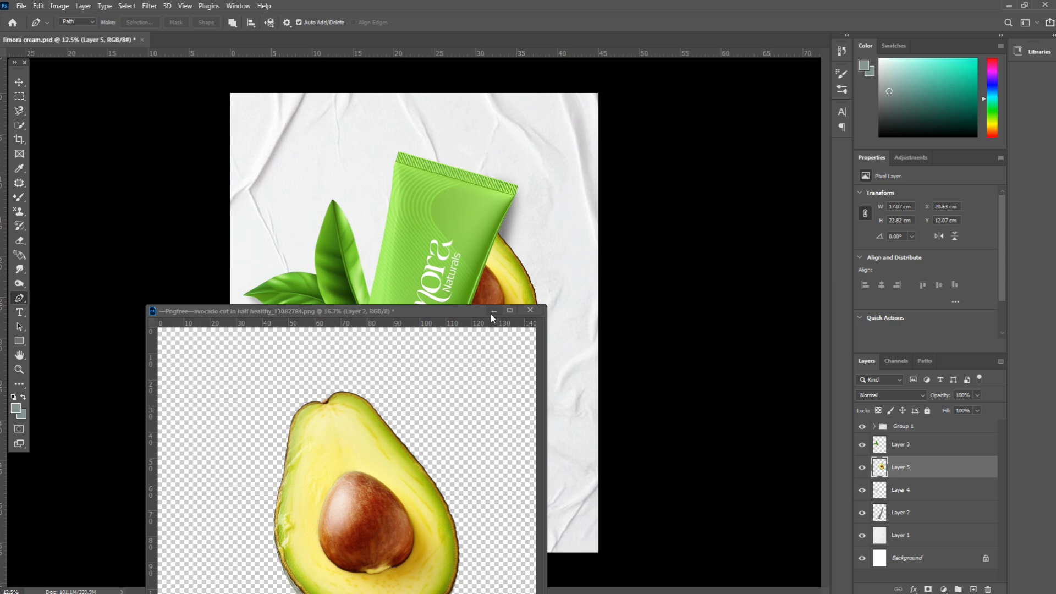
pyautogui.click(530, 310)
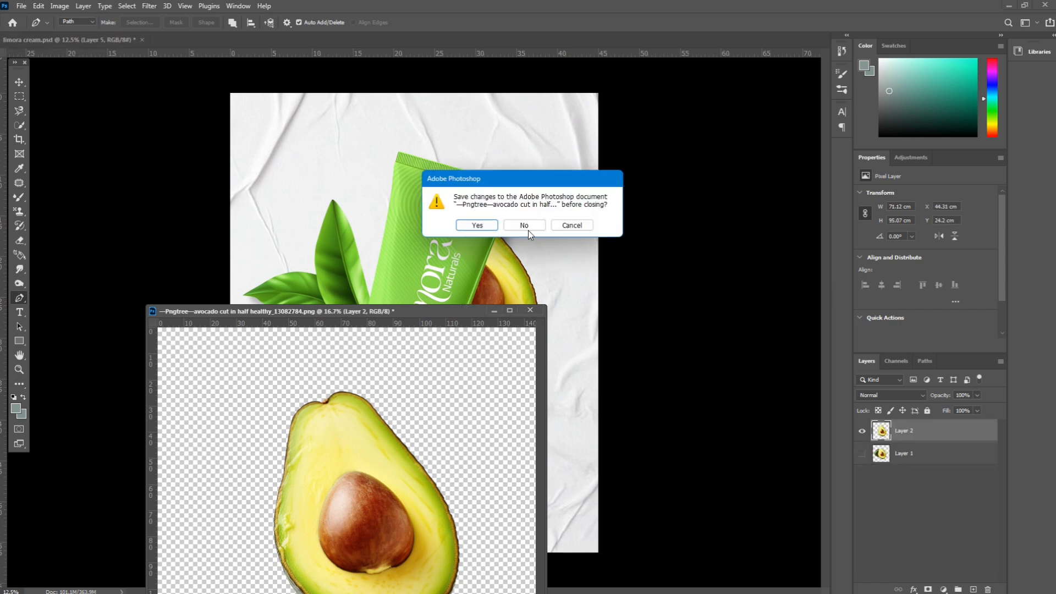
pyautogui.click(526, 224)
# - Move the avocado layer above the tube group and scale it to about 60.5%
pyautogui.moveTo(889, 465); pyautogui.dragTo(896, 434)
pyautogui.hotkey('ctrl', 't')
pyautogui.moveTo(468, 192); pyautogui.dragTo(468, 265)
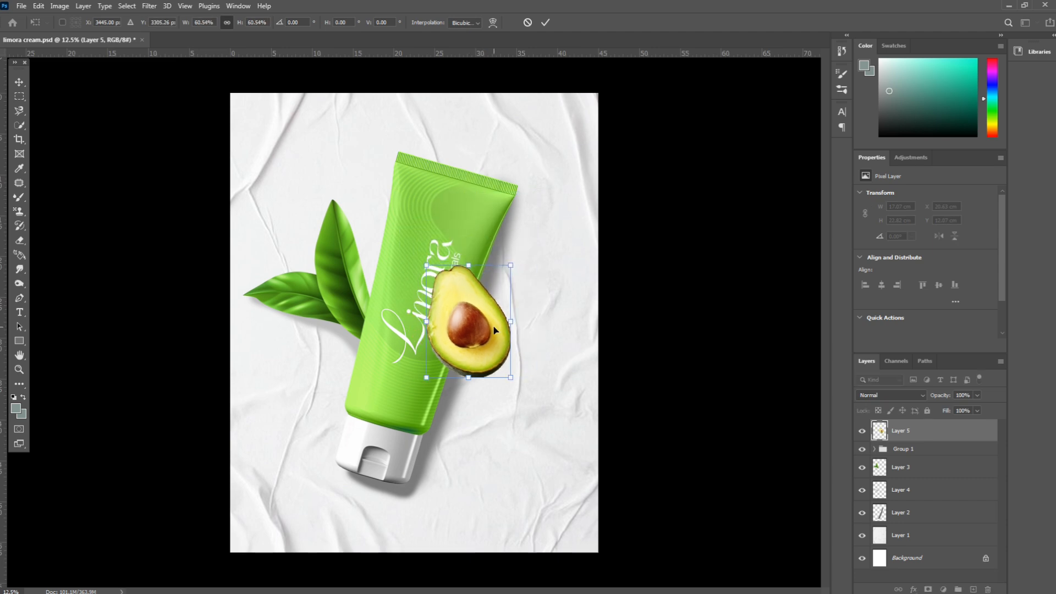
# - Place the avocado against the tube's lower right edge and rotate it about 17.5° clockwise
pyautogui.moveTo(502, 328); pyautogui.dragTo(497, 404)
pyautogui.moveTo(521, 346)
pyautogui.mouseDown()
pyautogui.moveTo(509, 308)
pyautogui.moveTo(503, 357)
pyautogui.moveTo(531, 343)
pyautogui.mouseUp()
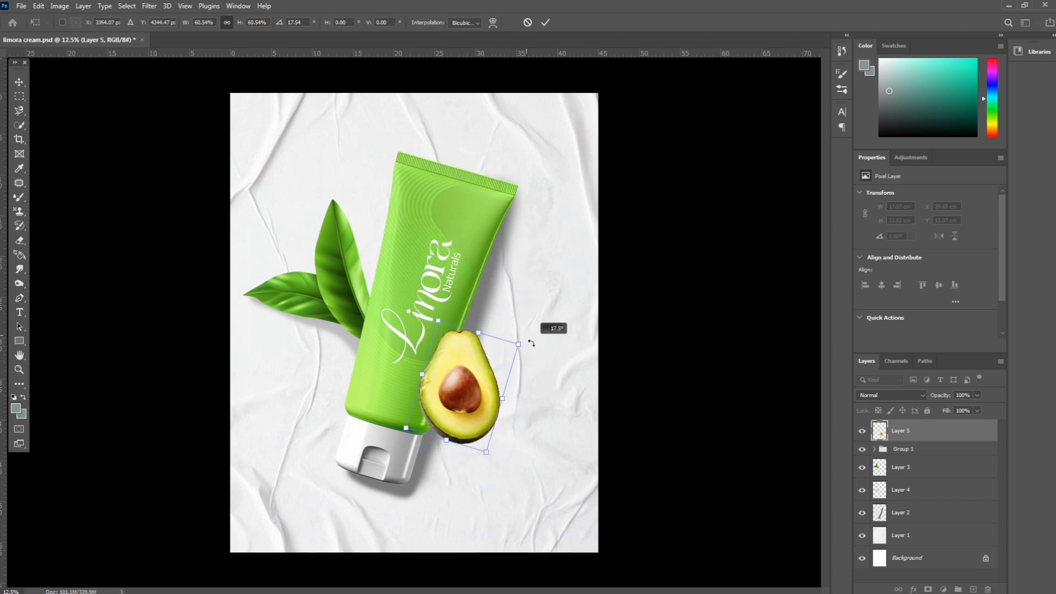
pyautogui.moveTo(472, 389); pyautogui.dragTo(492, 402)
pyautogui.press('Return')
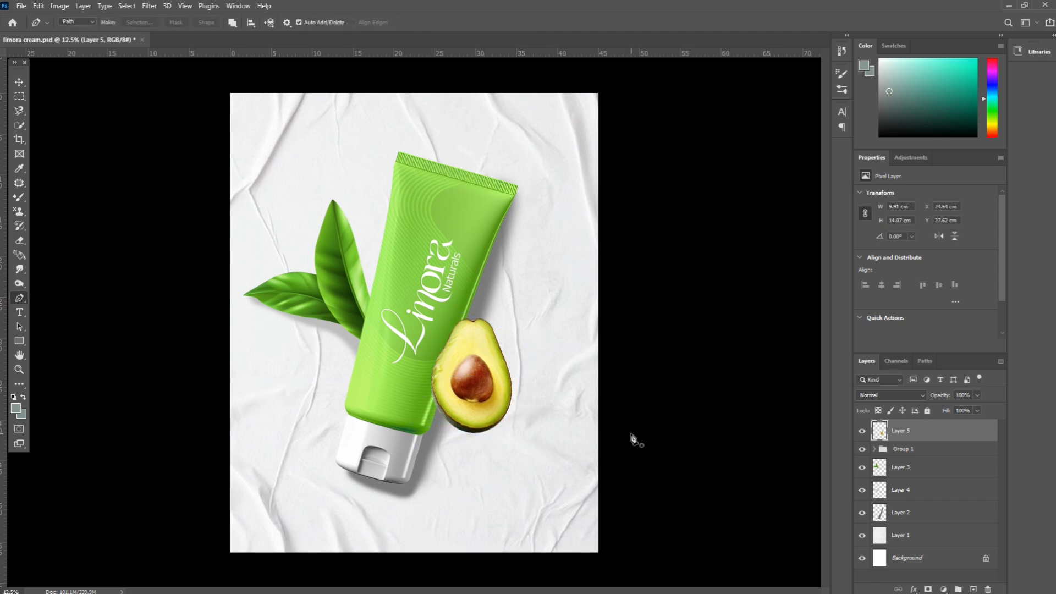
# - Duplicate the avocado layer, set the copy's lightness to -100 and place it beneath the original avocado
pyautogui.hotkey('ctrl', '+')
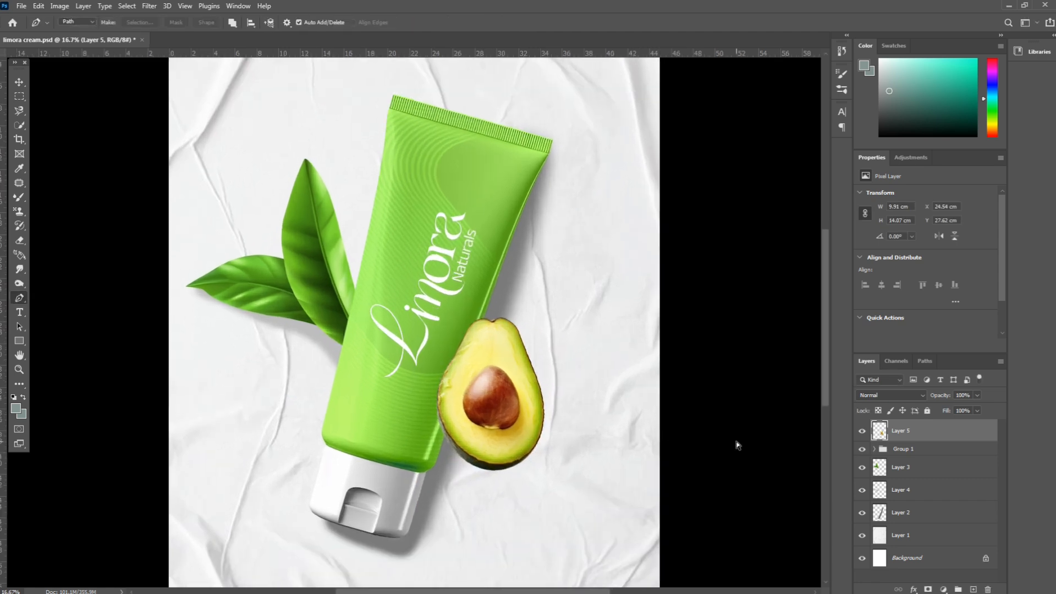
pyautogui.hotkey('ctrl', 'j')
pyautogui.hotkey('ctrl', 'u')
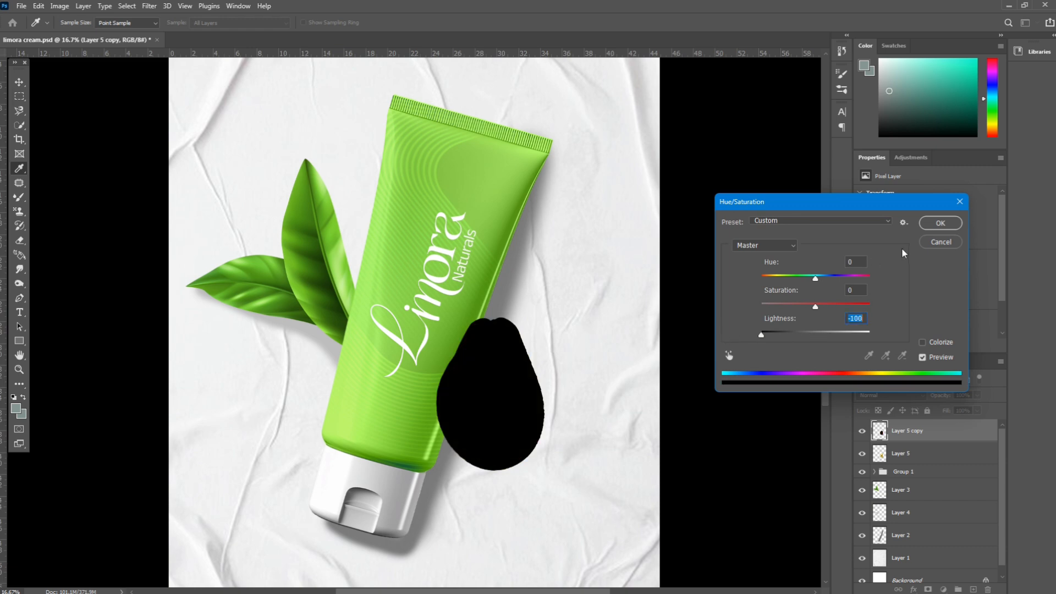
pyautogui.press('Return')
pyautogui.press('p')
pyautogui.hotkey('ctrl', '[')
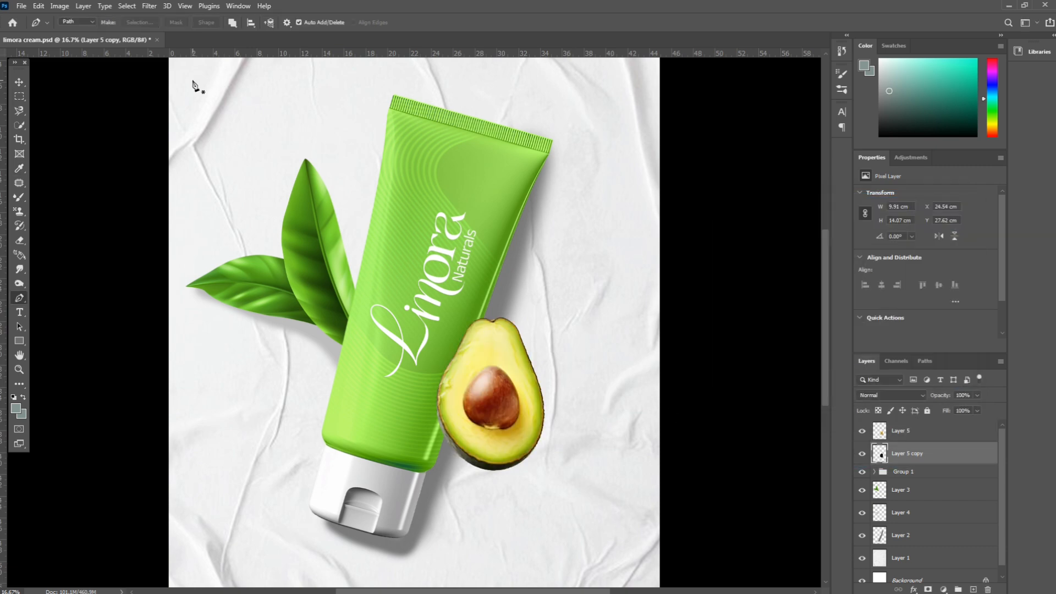
# - Shift the black avocado copy slightly right and down so it extends past the fruit as a shadow
pyautogui.hotkey('ctrl', 't')
pyautogui.moveTo(503, 388)
pyautogui.mouseDown()
pyautogui.moveTo(520, 388)
pyautogui.moveTo(521, 400)
pyautogui.mouseUp()
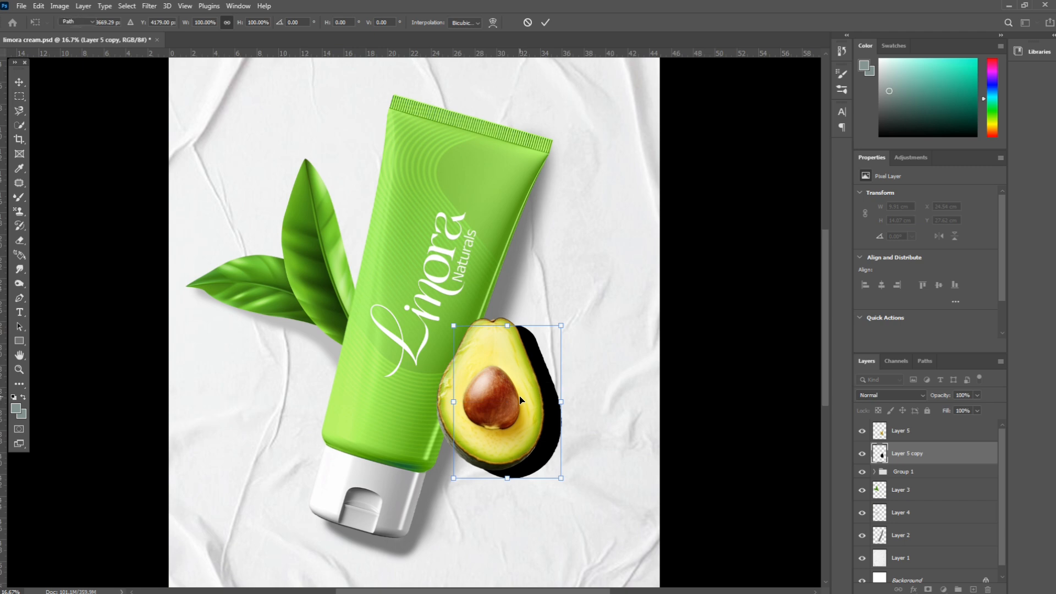
pyautogui.press('Return')
# - Apply a Gaussian Blur with a radius of 55.3 pixels to the avocado shadow
pyautogui.click(150, 6)
pyautogui.moveTo(176, 147)
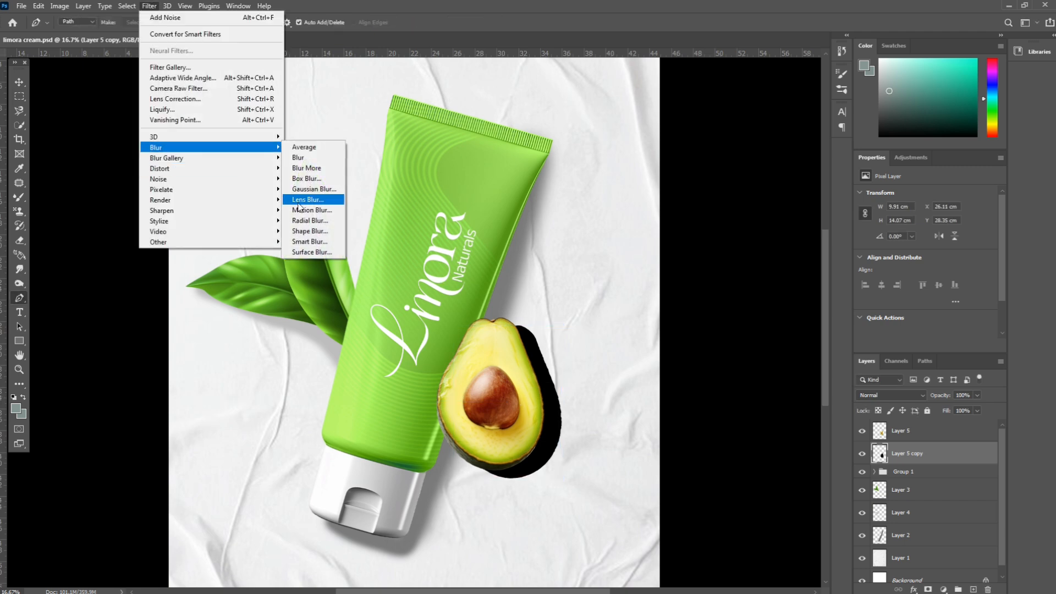
pyautogui.click(314, 191)
pyautogui.moveTo(755, 431); pyautogui.dragTo(794, 430)
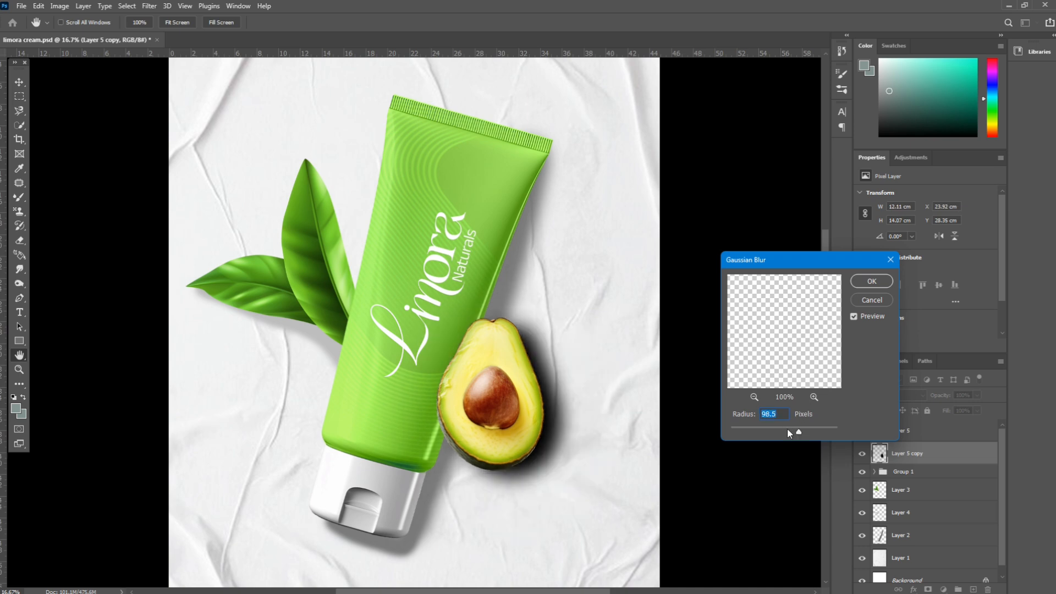
pyautogui.click(787, 429)
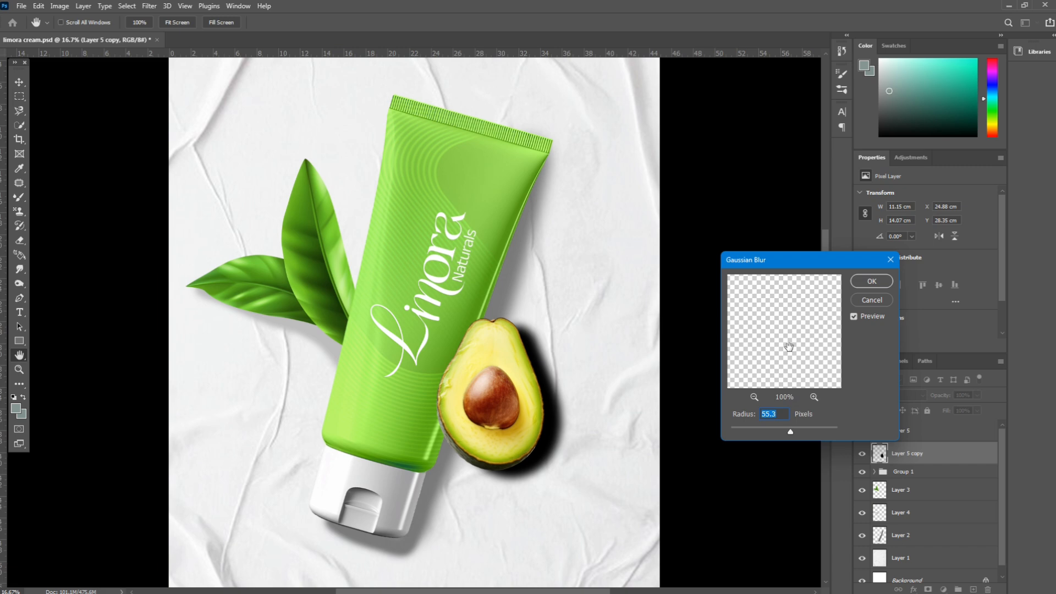
pyautogui.click(861, 283)
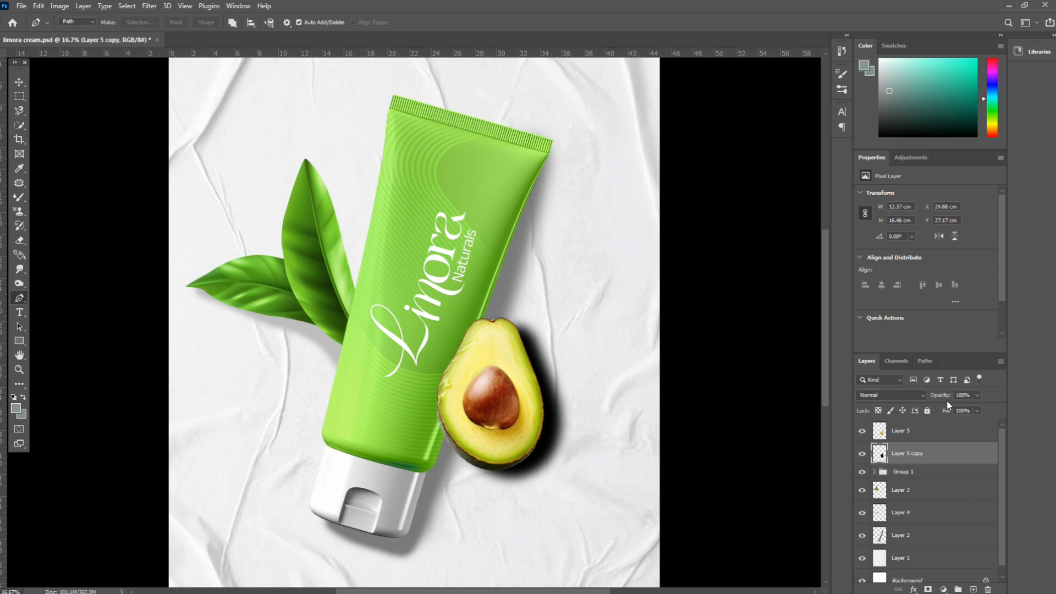
# - Lower the avocado shadow layer's opacity to 44%
pyautogui.moveTo(937, 402); pyautogui.dragTo(914, 410)
pyautogui.hotkey('ctrl', '-')
pyautogui.hotkey('ctrl', '-')
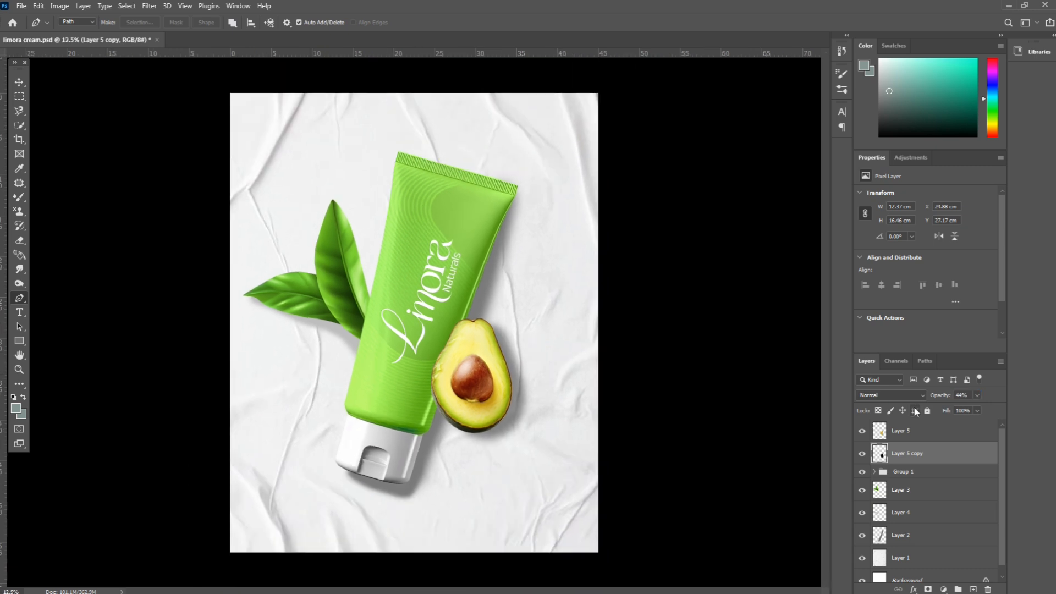
# - Move the avocado and its shadow together slightly left and rotate them about 5° counterclockwise
pyautogui.keyDown('ctrl'); pyautogui.click(896, 433); pyautogui.keyUp('ctrl')
pyautogui.hotkey('ctrl', 't')
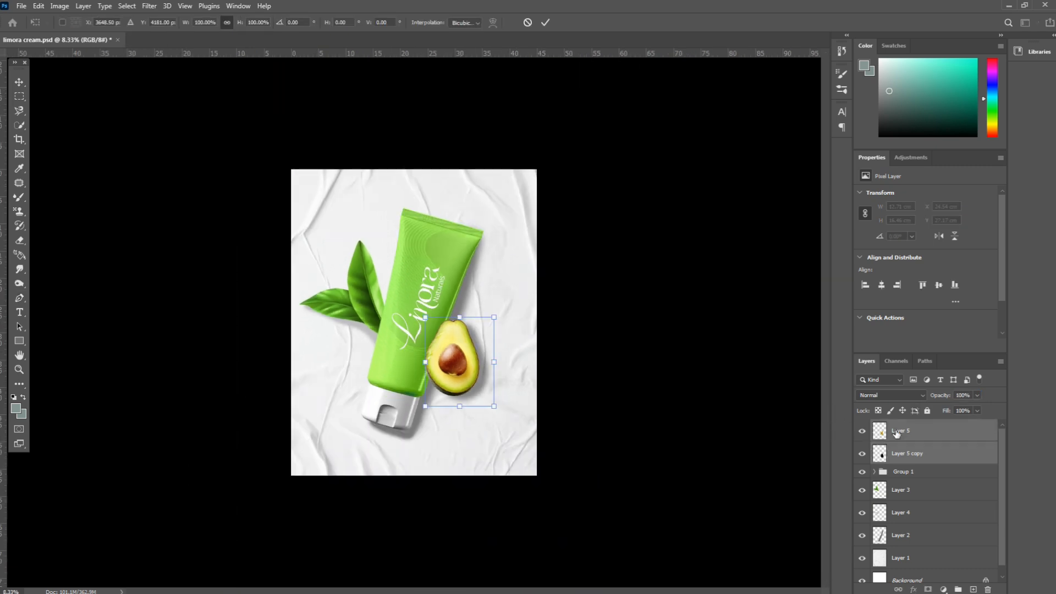
pyautogui.hotkey('ctrl', '+')
pyautogui.moveTo(518, 383); pyautogui.dragTo(513, 383)
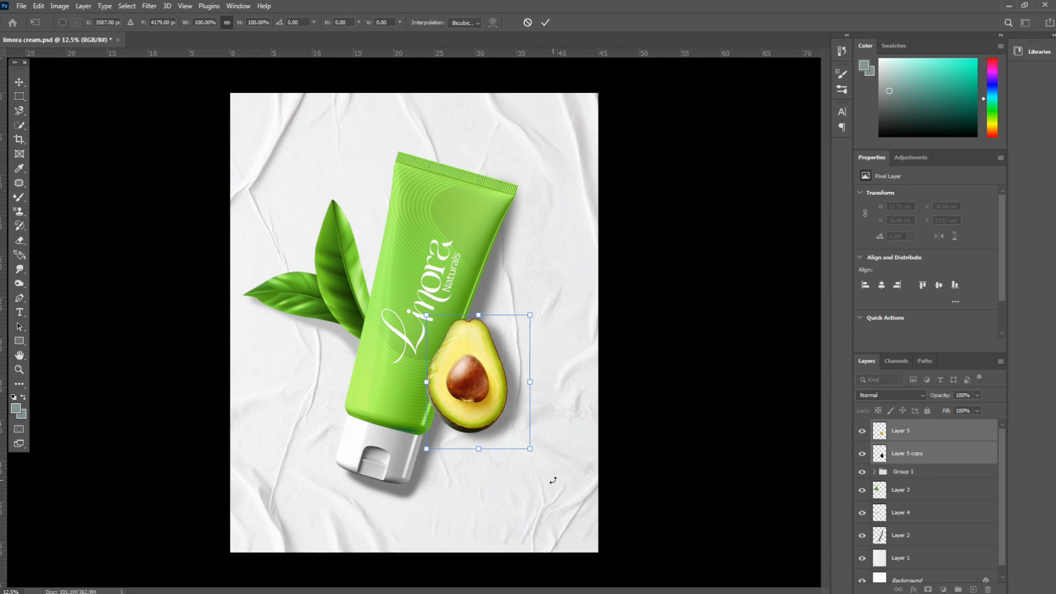
pyautogui.moveTo(550, 479); pyautogui.dragTo(565, 475)
pyautogui.press('Return')
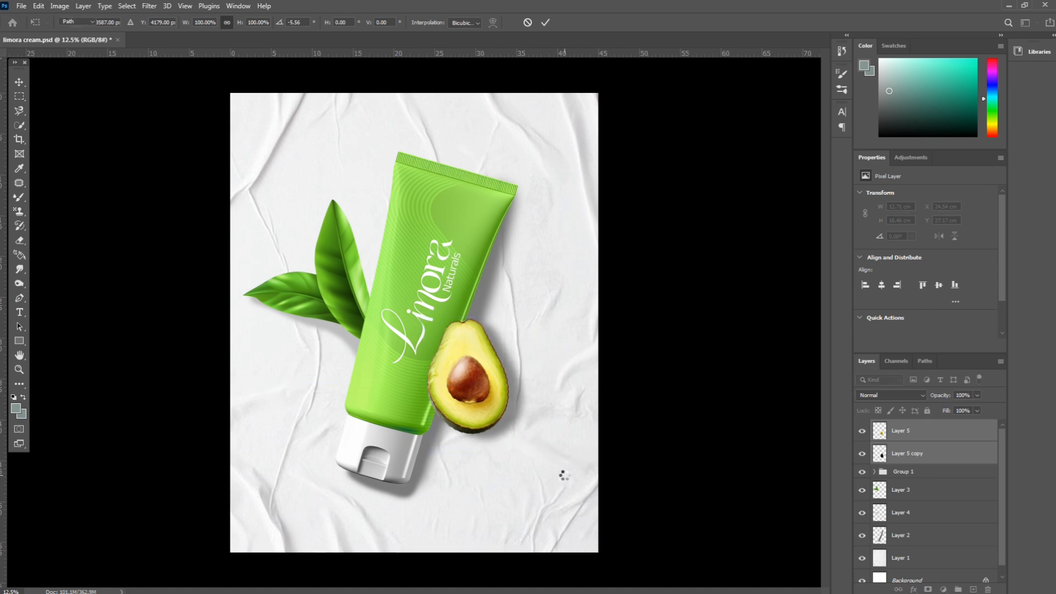
pyautogui.hotkey('ctrl', '-')
pyautogui.press('p')
pyautogui.hotkey('ctrl', '+')
pyautogui.hotkey('ctrl', '+')
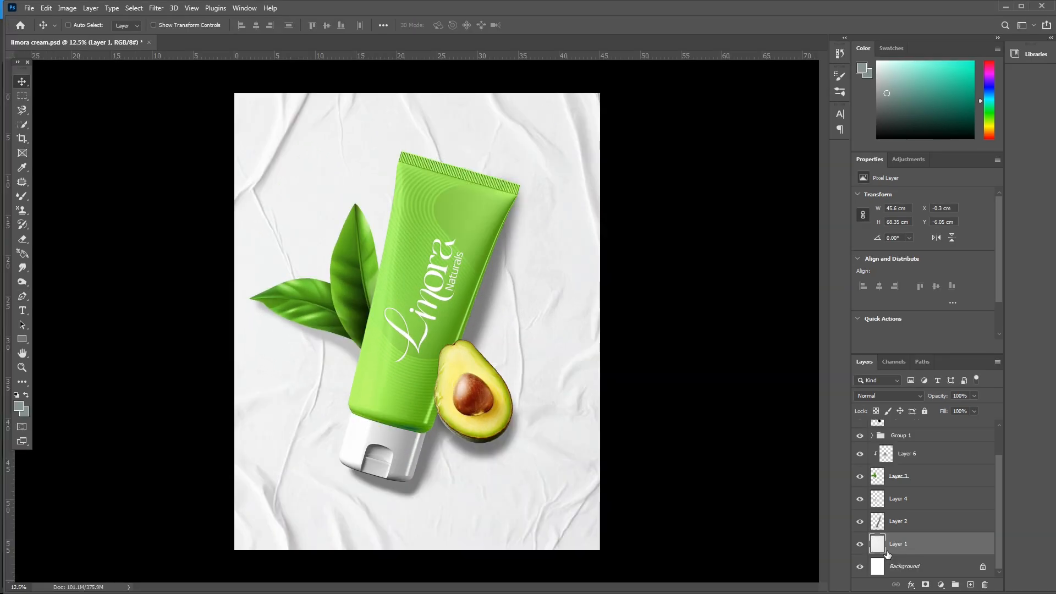
# - Create a new layer directly above the wrinkled-paper layer and sample the yellow-green from the avocado's flesh
pyautogui.hotkey('ctrl', 'shift', 'n')
pyautogui.press('Return')
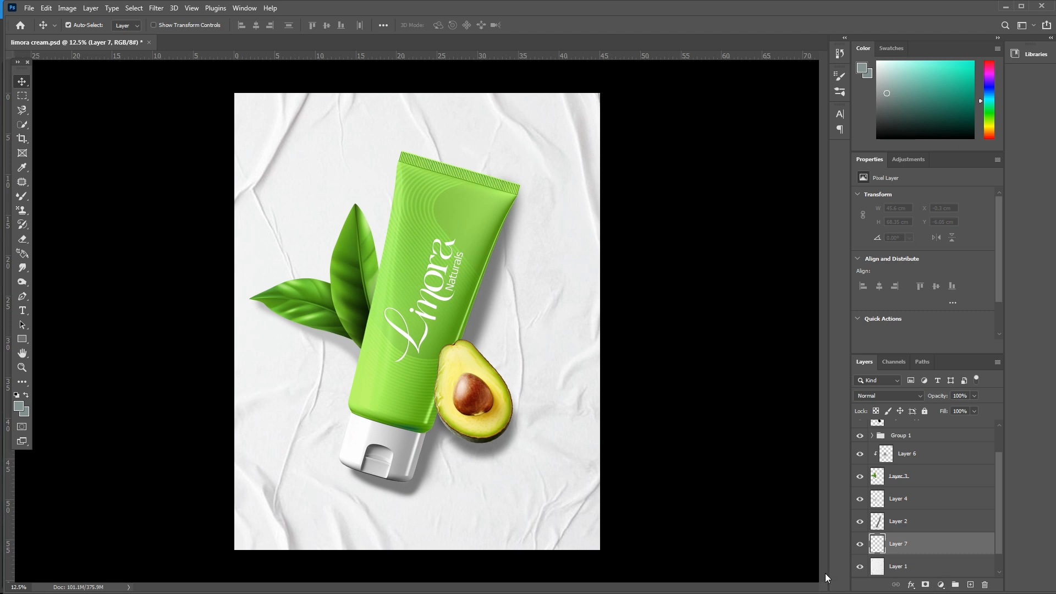
pyautogui.press('i')
pyautogui.moveTo(481, 357); pyautogui.dragTo(482, 361)
pyautogui.press('v')
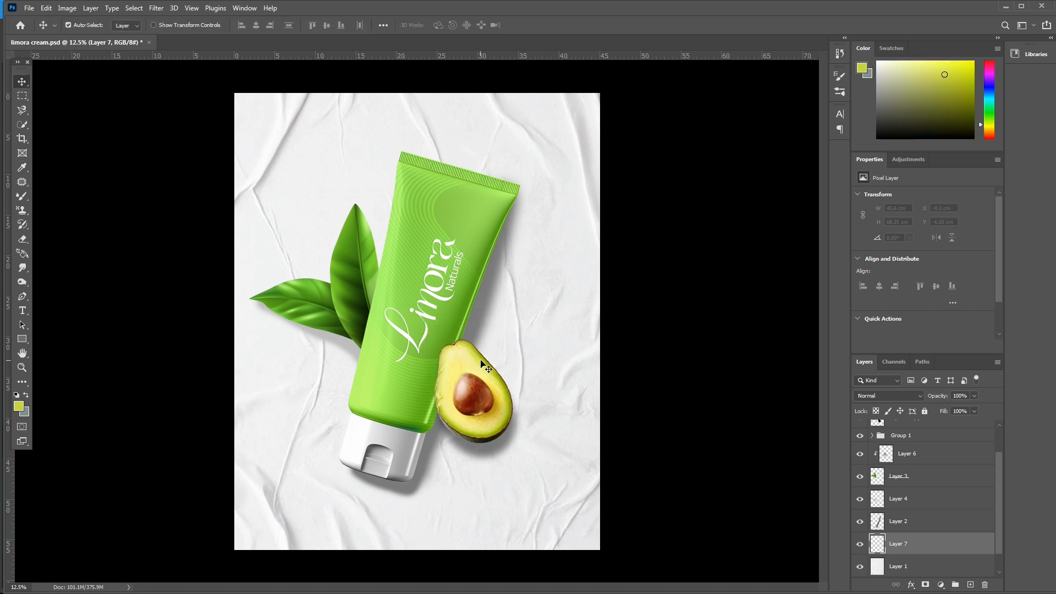
# - Fill the new layer with the sampled yellow-green and set its blend mode to Linear Burn
pyautogui.press('x')
pyautogui.hotkey('ctrl', 'BackSpace')
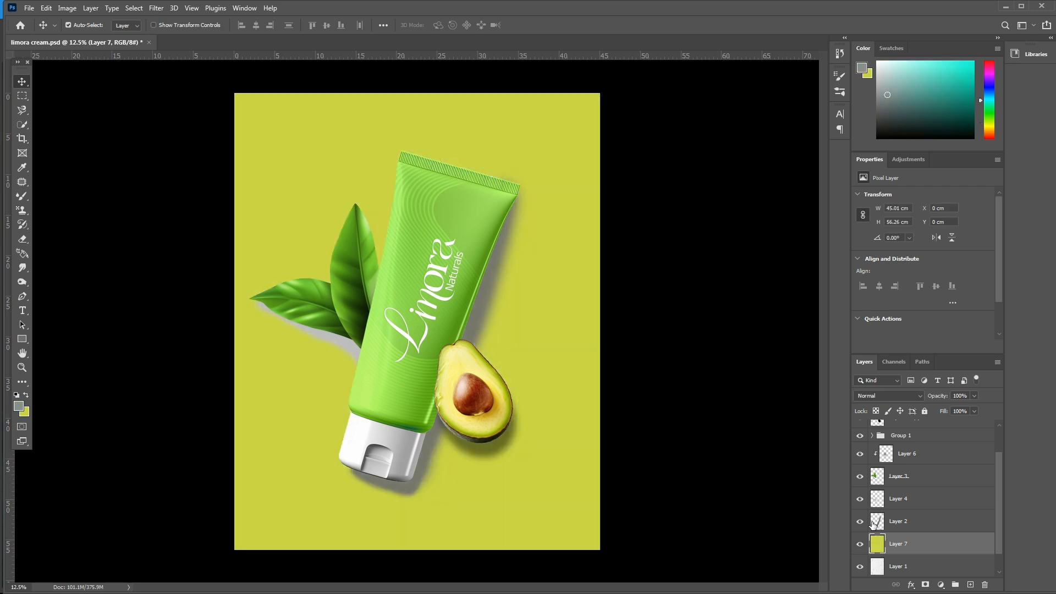
pyautogui.click(899, 394)
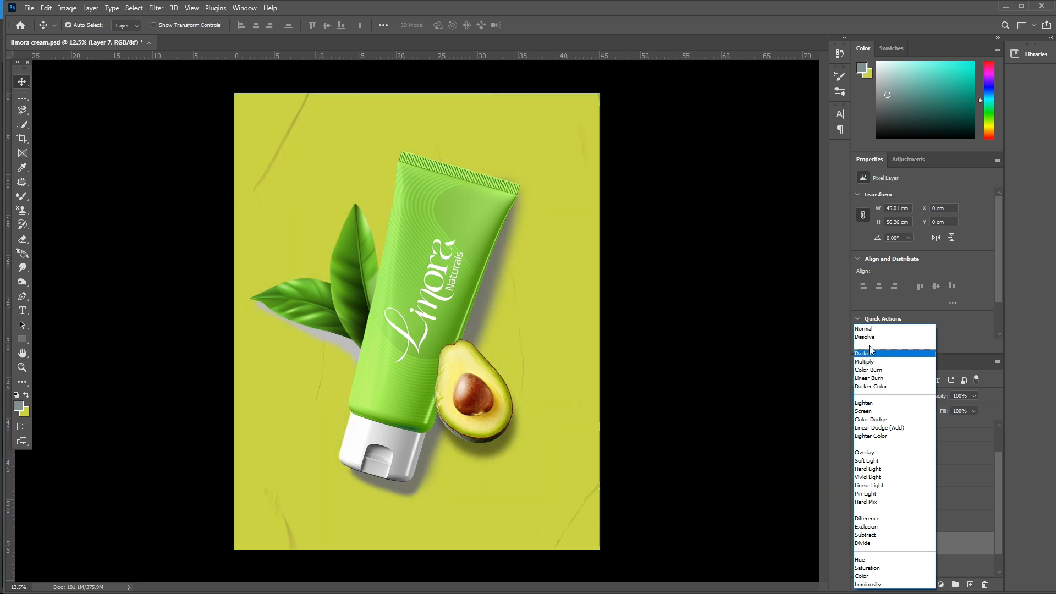
pyautogui.click(869, 378)
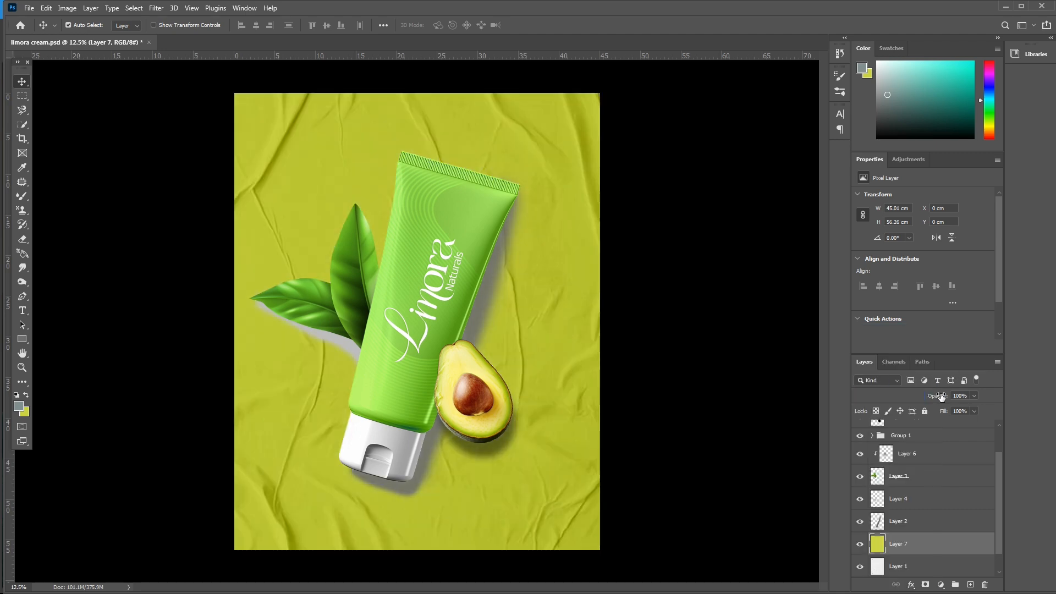
# - Set the yellow-green fill layer's blend mode to Multiply and its opacity to 85%
pyautogui.moveTo(944, 397); pyautogui.dragTo(954, 399)
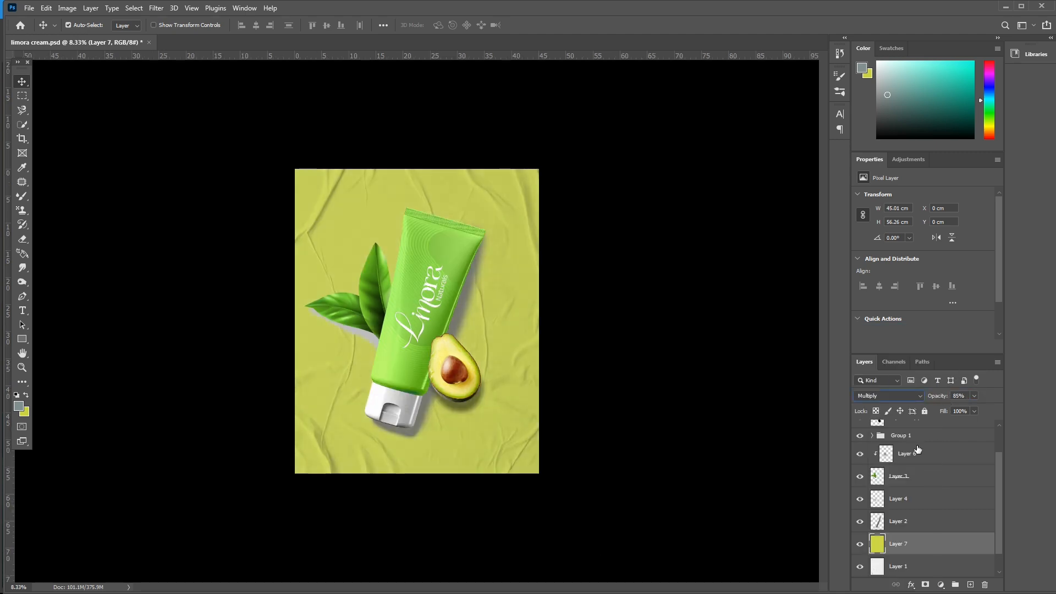
pyautogui.hotkey('ctrl', '+')
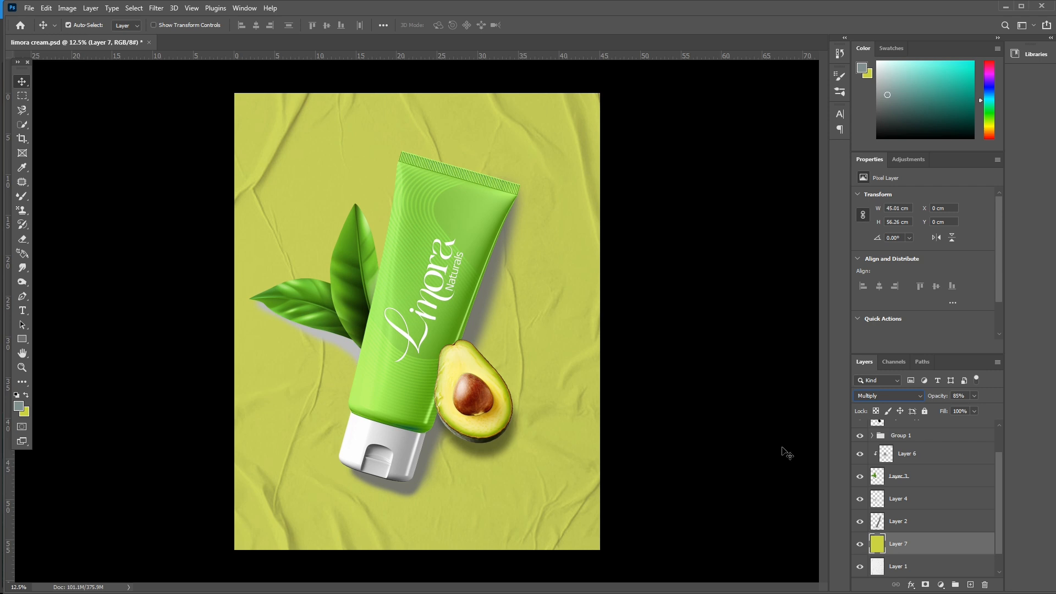
# - Darken the tube's shadow layer with Hue/Saturation at Lightness -100 and set its opacity to 54%
pyautogui.scroll(2, 894, 469)
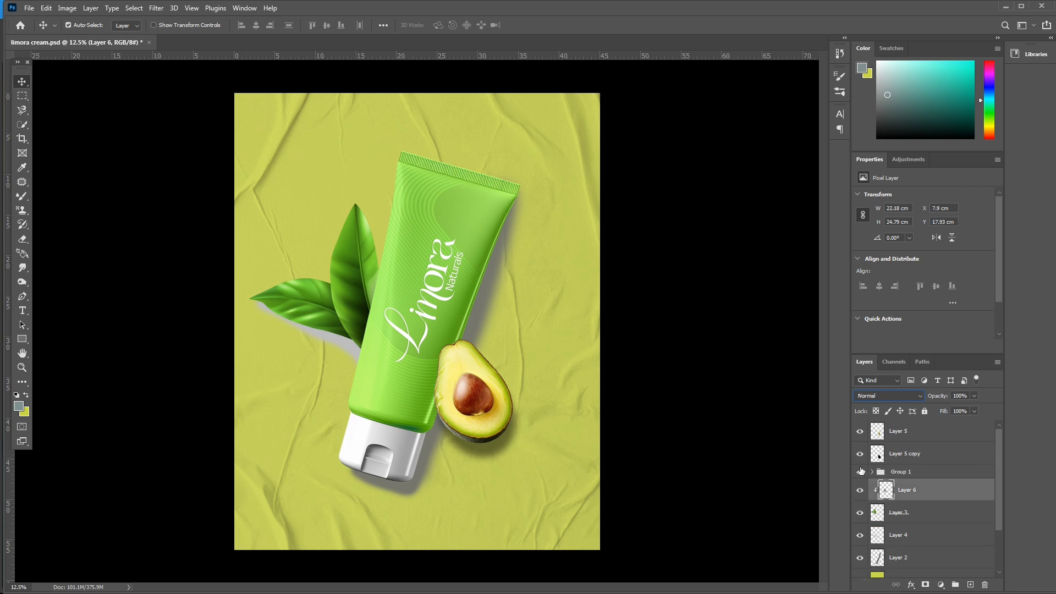
pyautogui.click(880, 464)
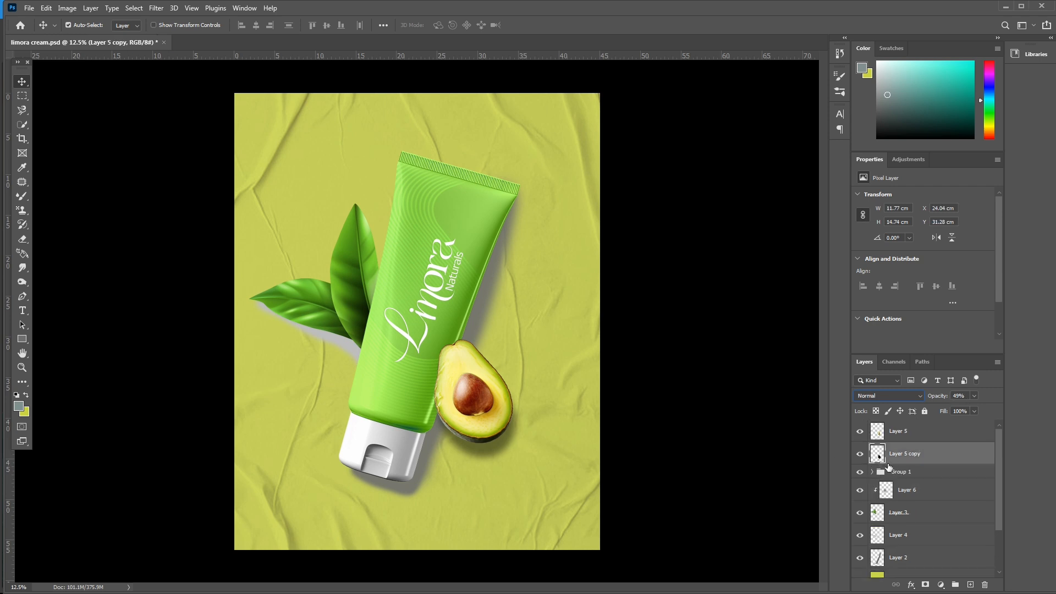
pyautogui.scroll(-2, 889, 467)
pyautogui.click(887, 504)
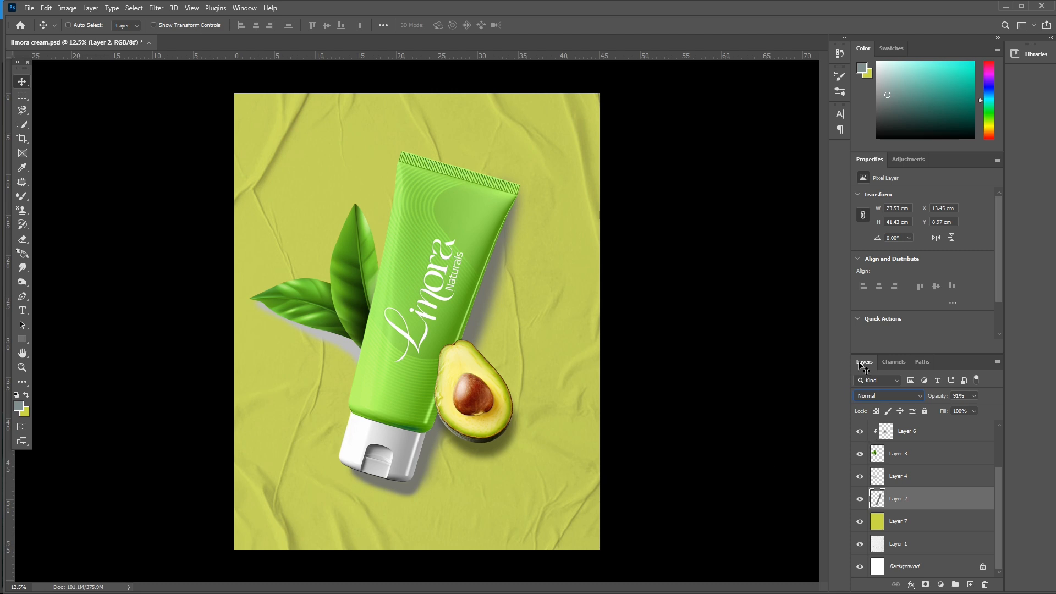
pyautogui.hotkey('ctrl', 'u')
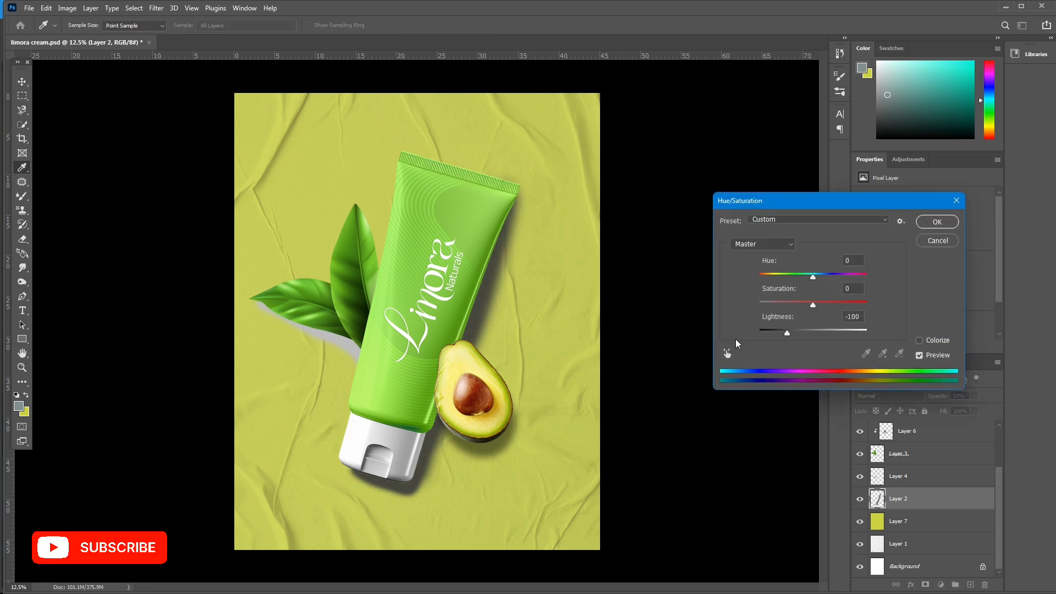
pyautogui.click(930, 223)
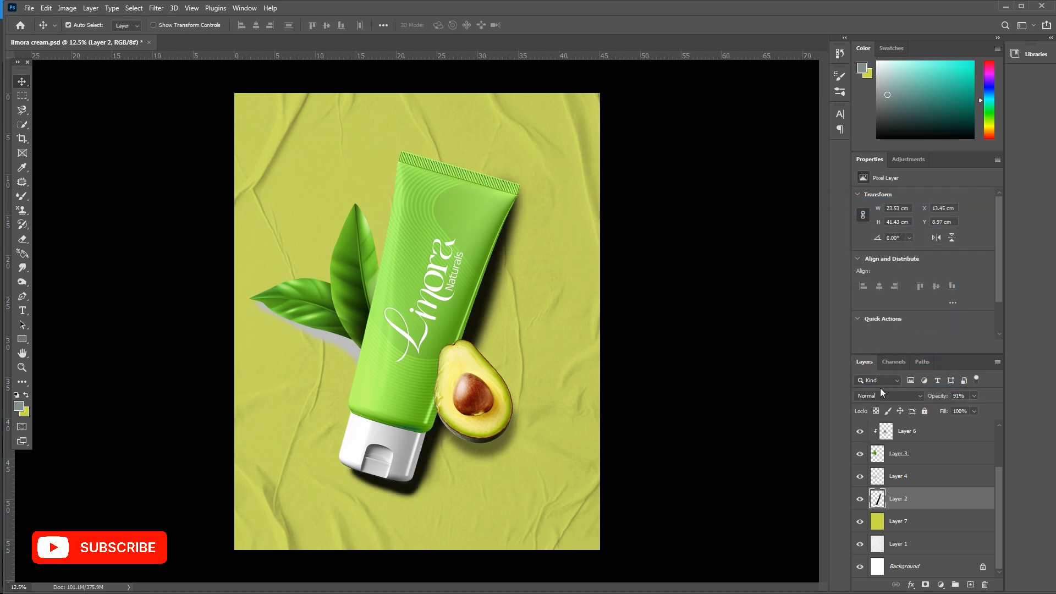
pyautogui.moveTo(936, 399)
pyautogui.mouseDown()
pyautogui.moveTo(903, 407)
pyautogui.moveTo(916, 405)
pyautogui.mouseUp()
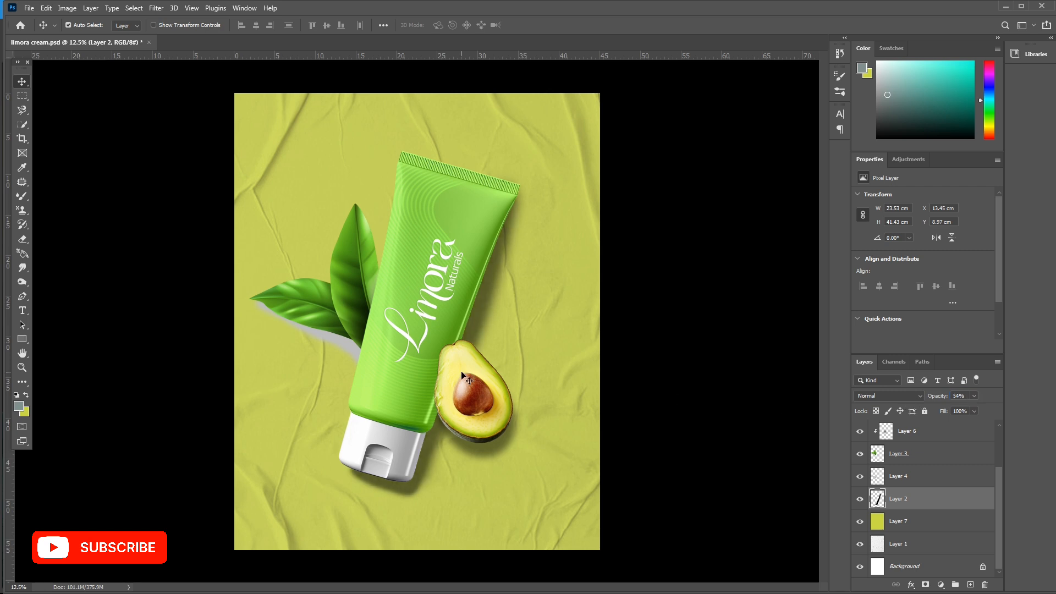
# - Darken the left leaves' shadow layer with Hue/Saturation at Lightness -100 and set its opacity to 29%
pyautogui.rightClick(356, 357)
pyautogui.click(376, 359)
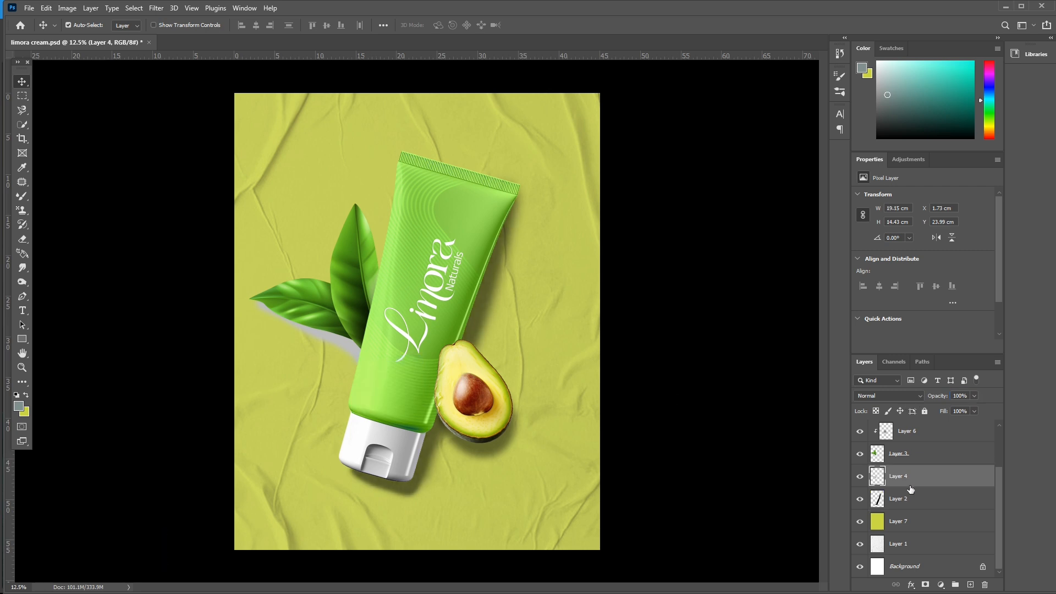
pyautogui.hotkey('ctrl', 'u')
pyautogui.moveTo(812, 331); pyautogui.dragTo(721, 338)
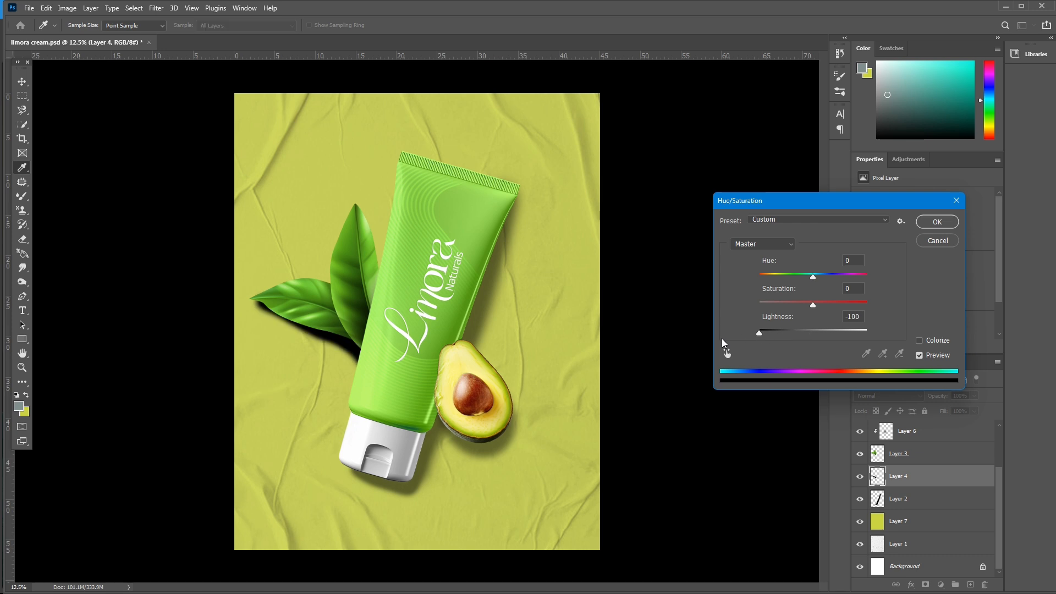
pyautogui.press('Return')
pyautogui.moveTo(937, 401); pyautogui.dragTo(894, 407)
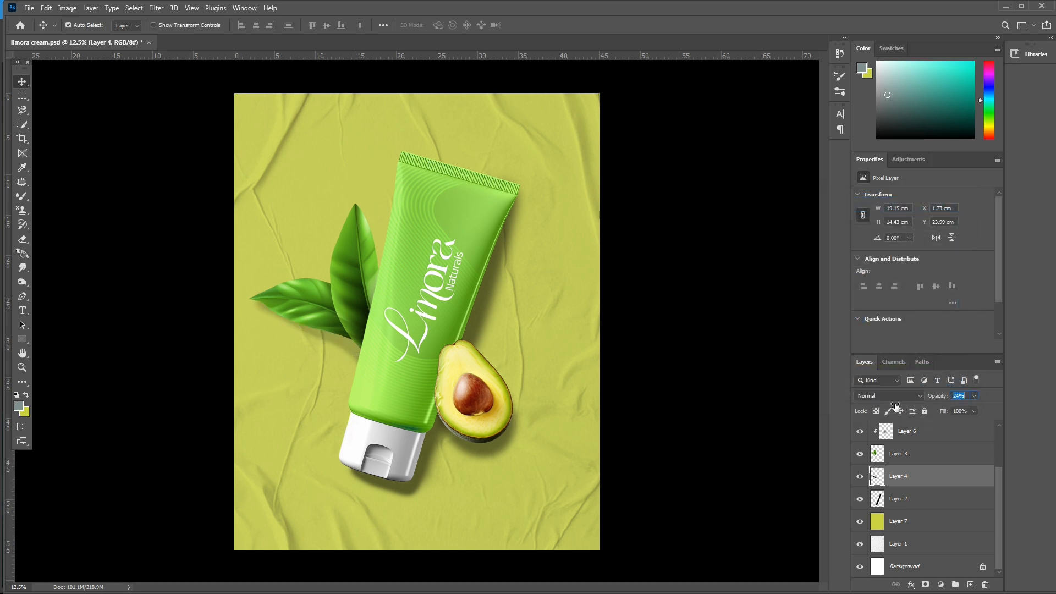
pyautogui.hotkey('ctrl', '-')
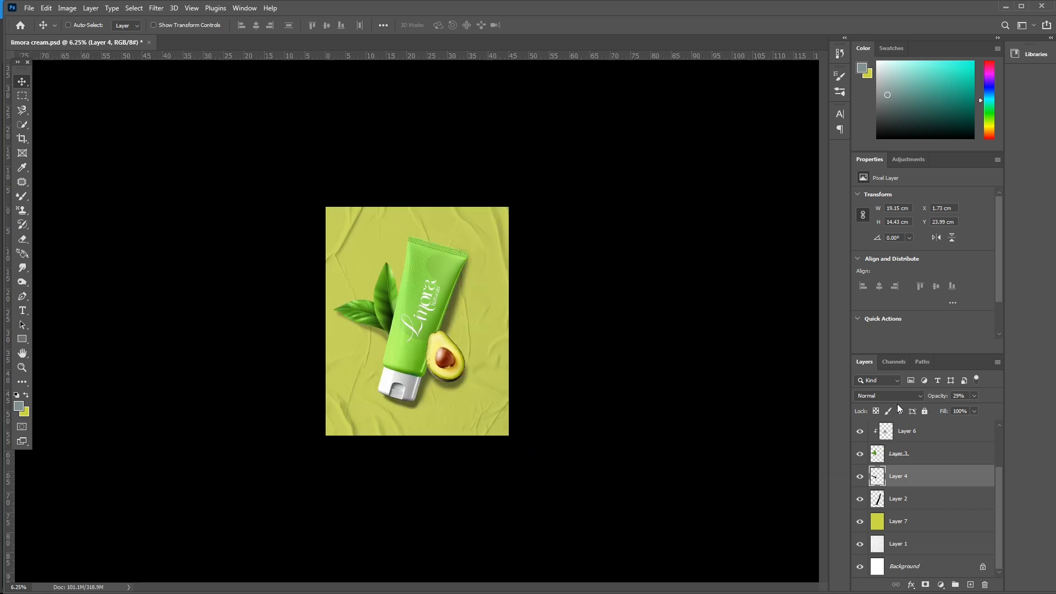
pyautogui.hotkey('ctrl', '+')
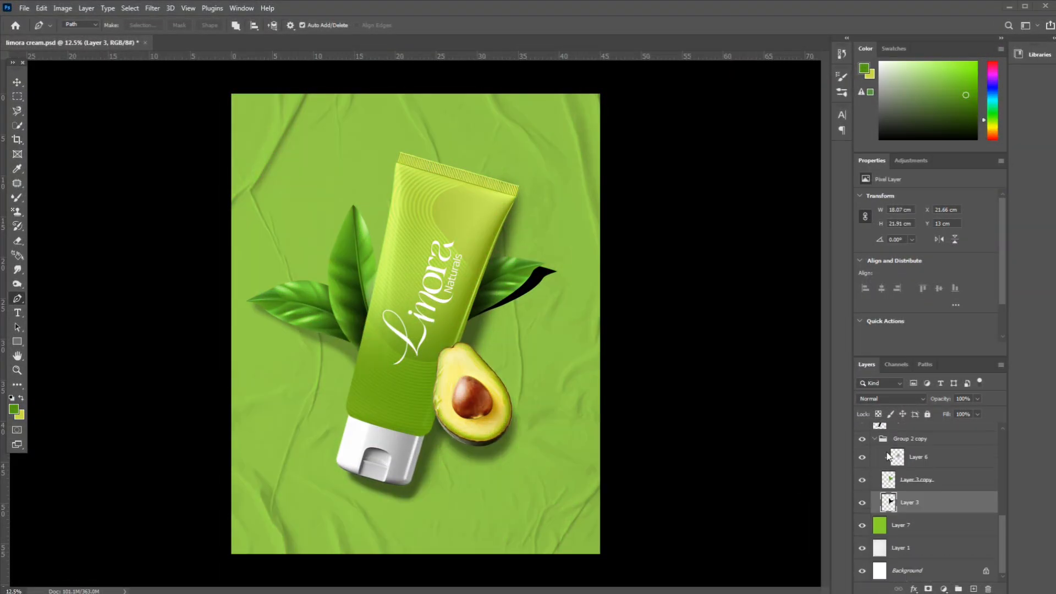
# - Soften the black shadow shape beneath the right leaf with a Gaussian Blur of about 87 pixels
pyautogui.click(130, 8)
pyautogui.click(129, 8)
pyautogui.click(153, 9)
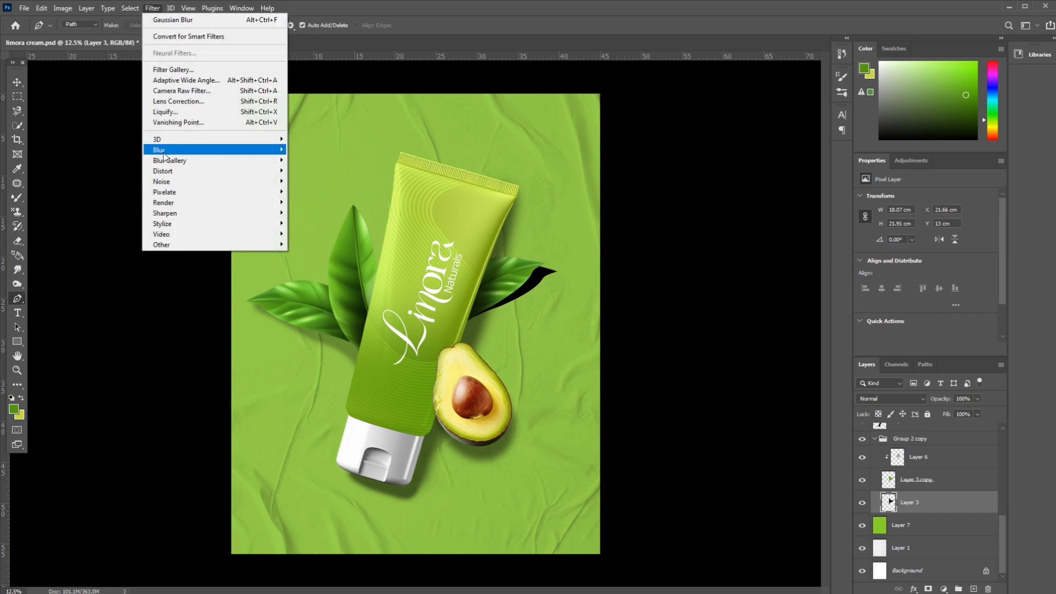
pyautogui.moveTo(173, 154)
pyautogui.click(318, 191)
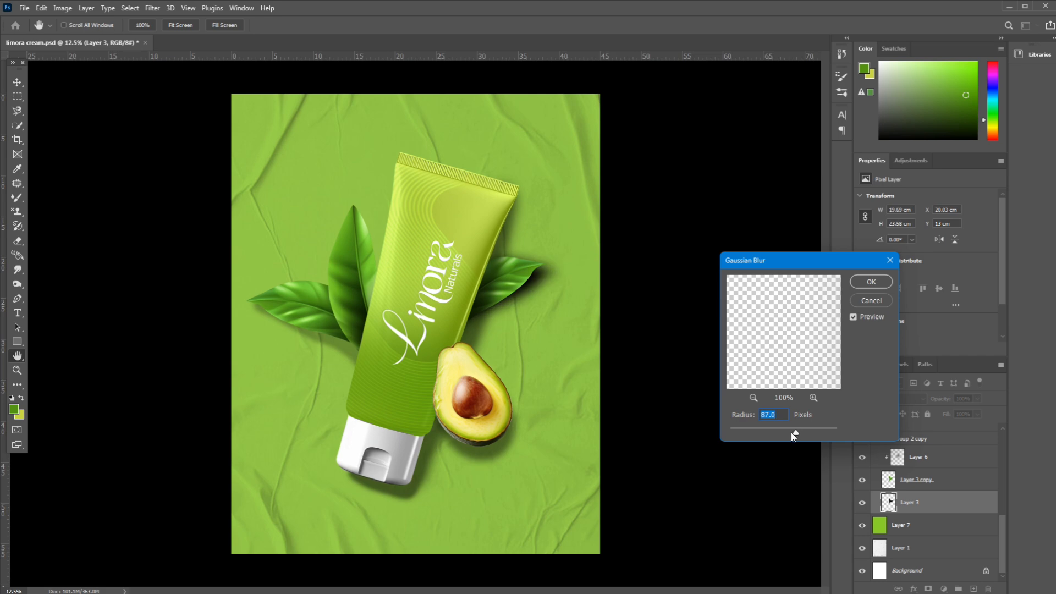
pyautogui.click(872, 302)
pyautogui.press('p')
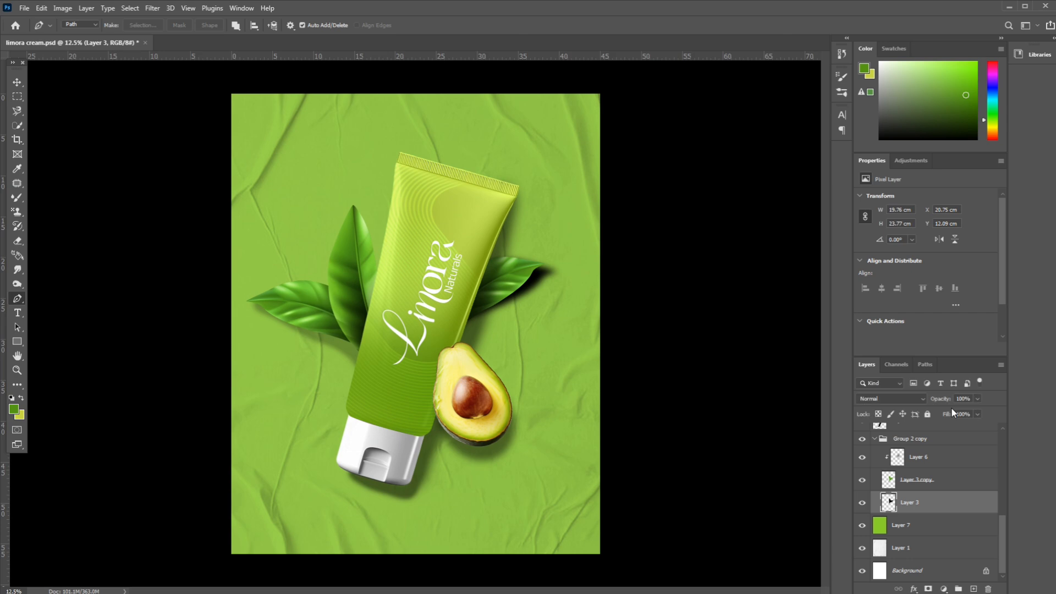
# - Set the right leaf shadow's opacity to 53%, rotate it about 1.45° and stretch its height to about 103.6%
pyautogui.moveTo(944, 402); pyautogui.dragTo(918, 407)
pyautogui.hotkey('ctrl', '-')
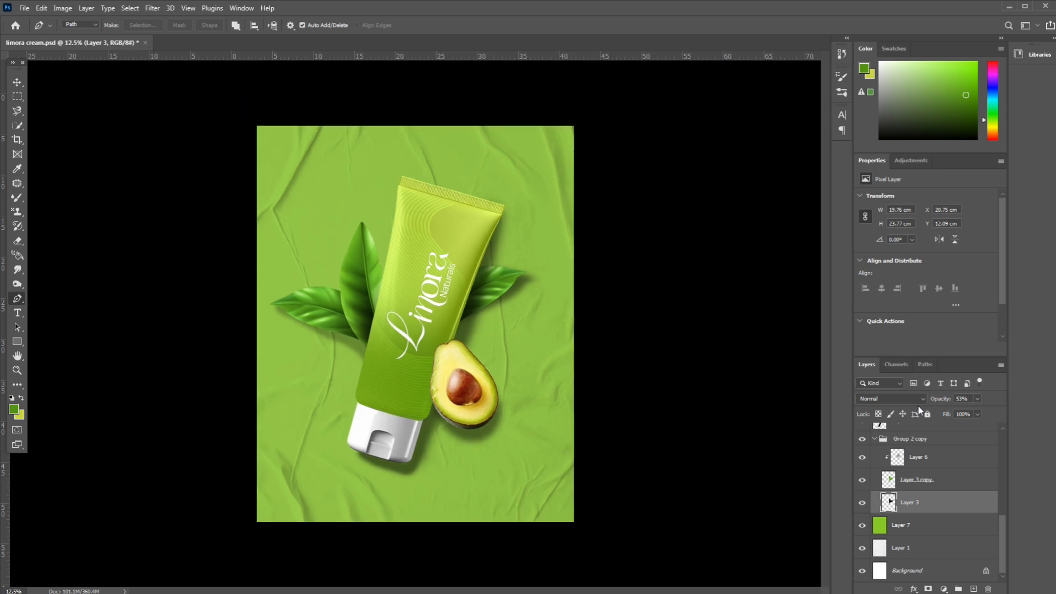
pyautogui.hotkey('ctrl', 't')
pyautogui.moveTo(557, 313); pyautogui.dragTo(561, 300)
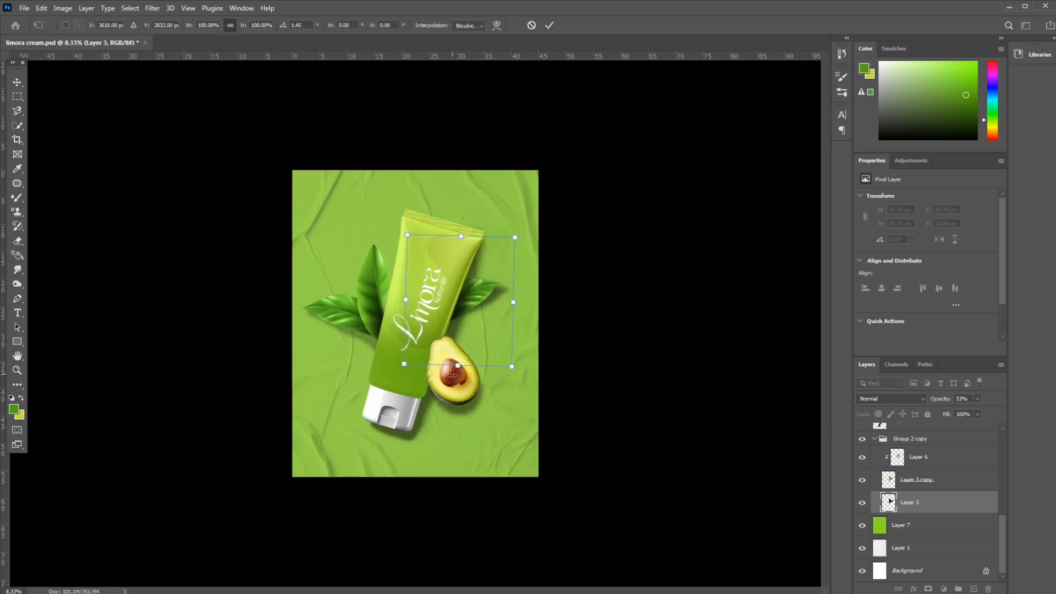
pyautogui.moveTo(454, 369); pyautogui.dragTo(454, 371)
pyautogui.press('Return')
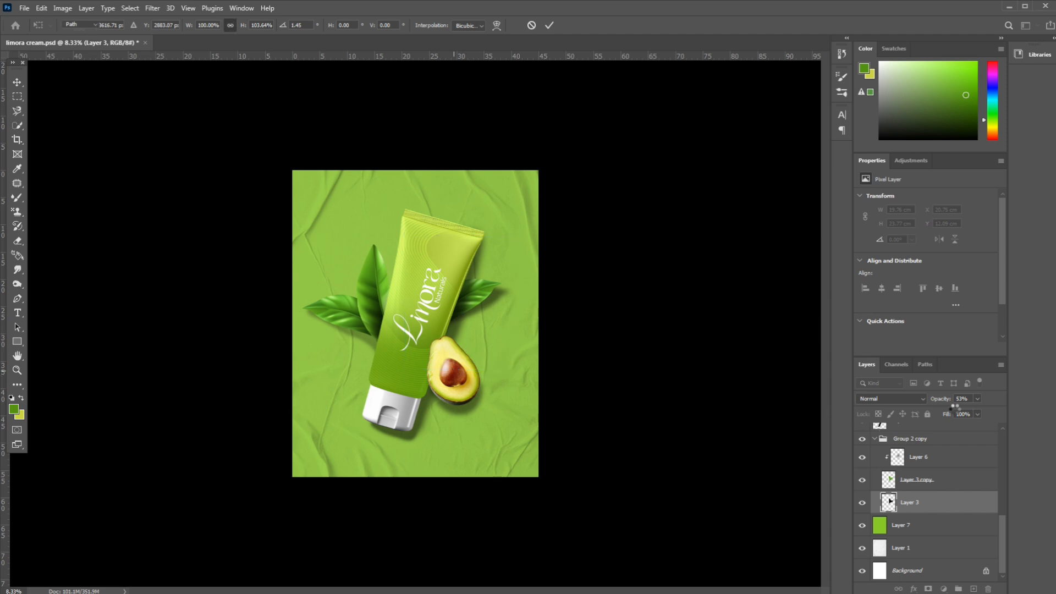
# - Lower the right leaf shadow's opacity to 36%
pyautogui.press('p')
pyautogui.moveTo(945, 403); pyautogui.dragTo(935, 406)
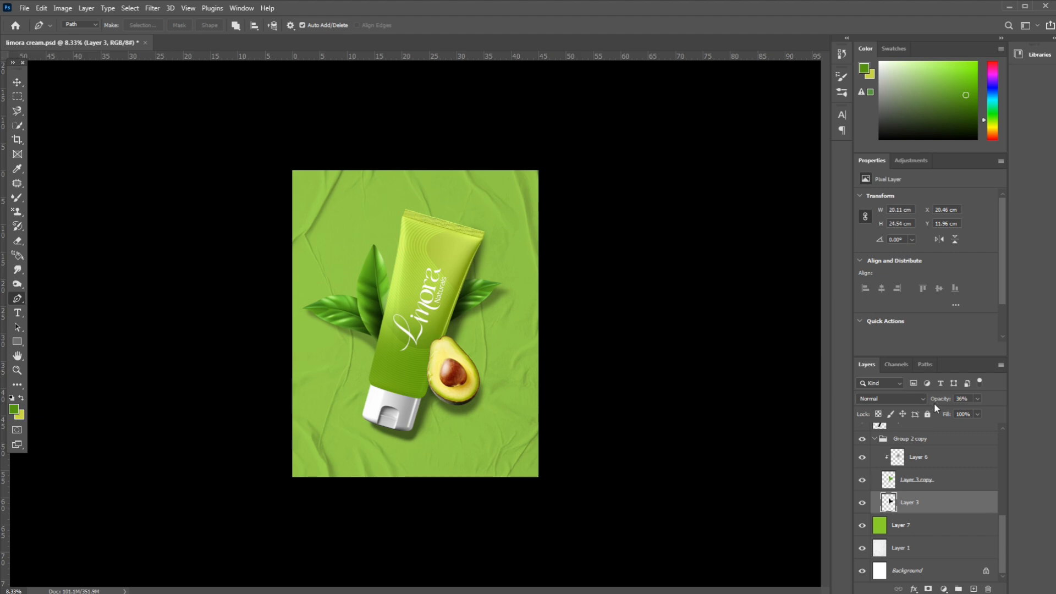
pyautogui.hotkey('ctrl', '-')
pyautogui.hotkey('ctrl', '=')
pyautogui.hotkey('ctrl', '=')
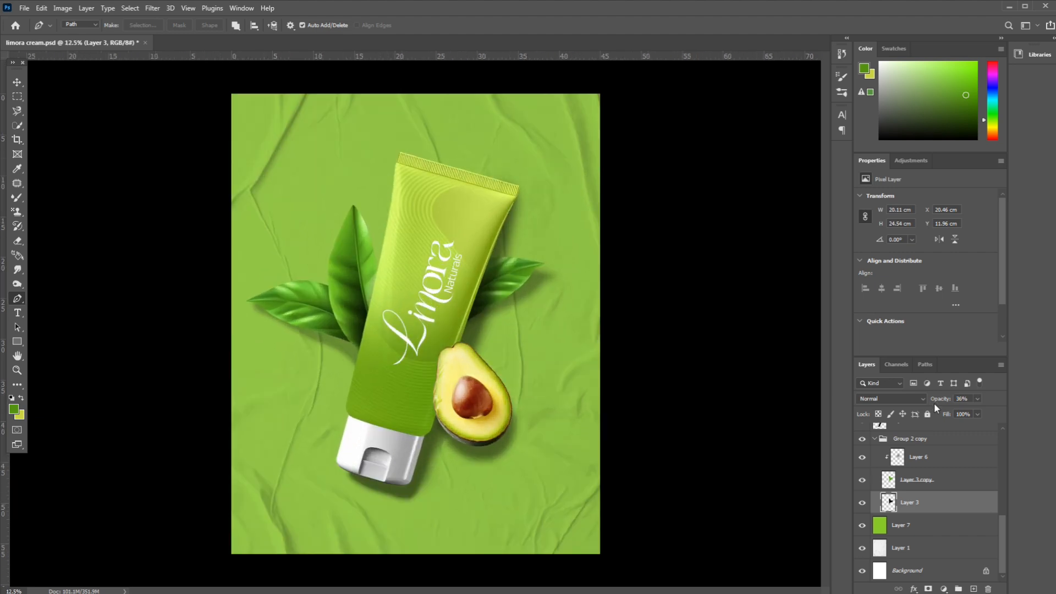
pyautogui.hotkey('ctrl', '=')
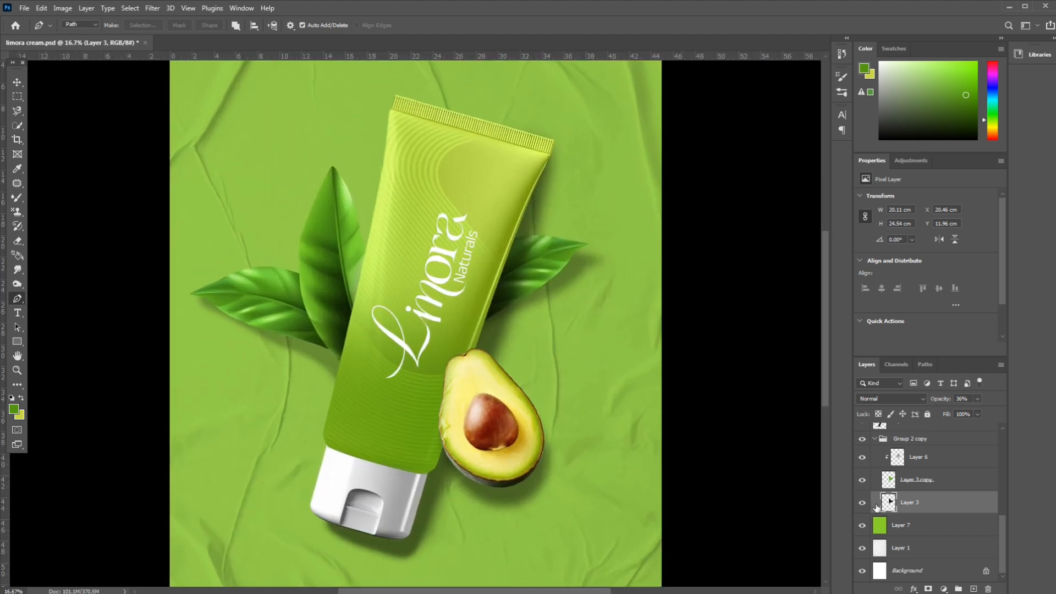
# - Create a new layer at the top of the stack and pick a lighter tint of a yellow-green sampled from the artwork
pyautogui.scroll(3, 877, 508)
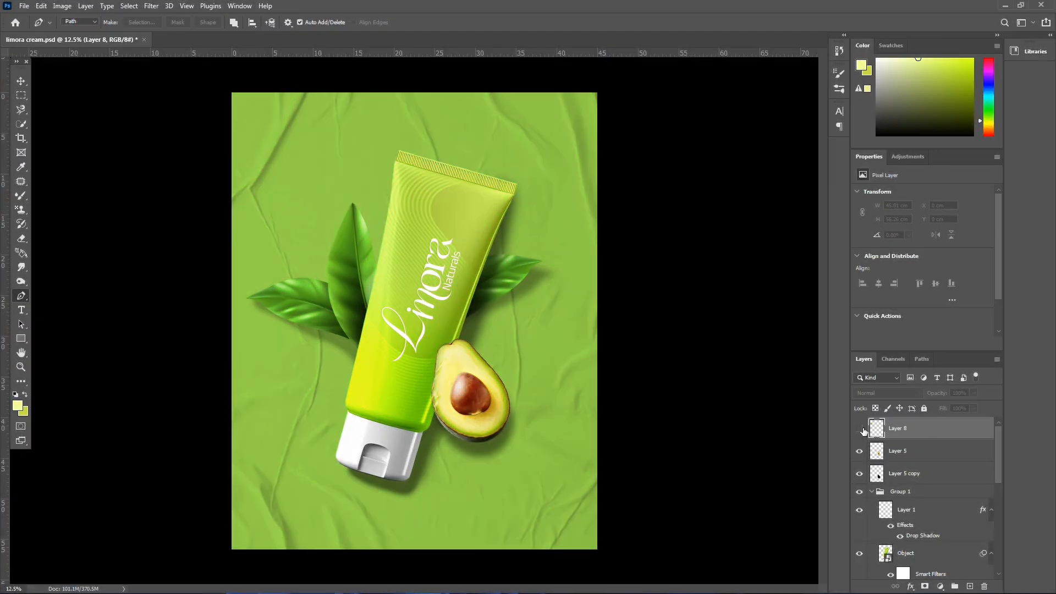
pyautogui.hotkey('ctrl', 'shift', 'n')
pyautogui.press('Return')
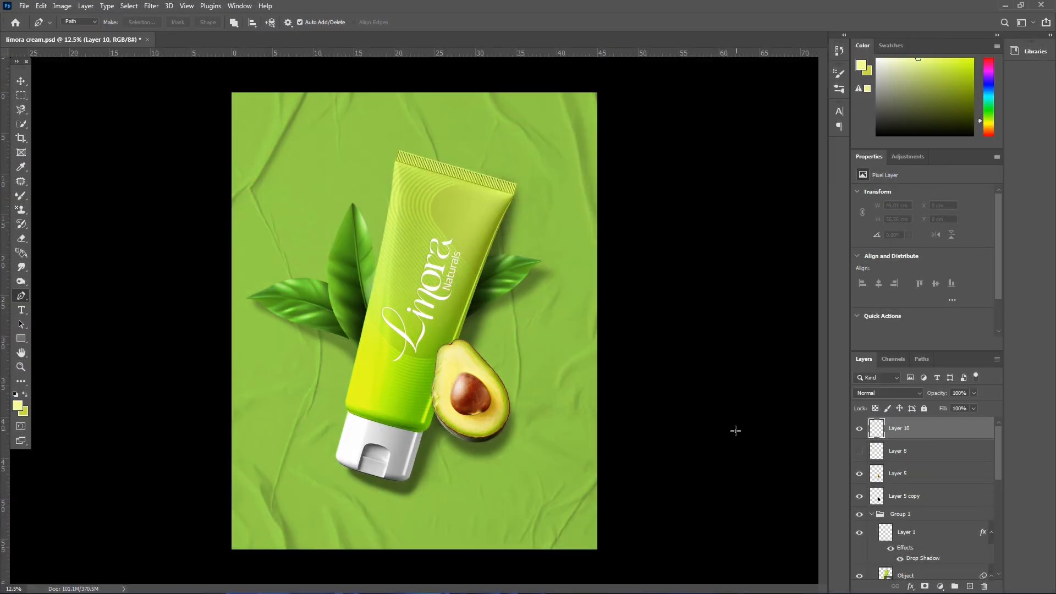
pyautogui.press('i')
pyautogui.moveTo(476, 212)
pyautogui.mouseDown()
pyautogui.moveTo(486, 198)
pyautogui.moveTo(467, 206)
pyautogui.moveTo(477, 197)
pyautogui.mouseUp()
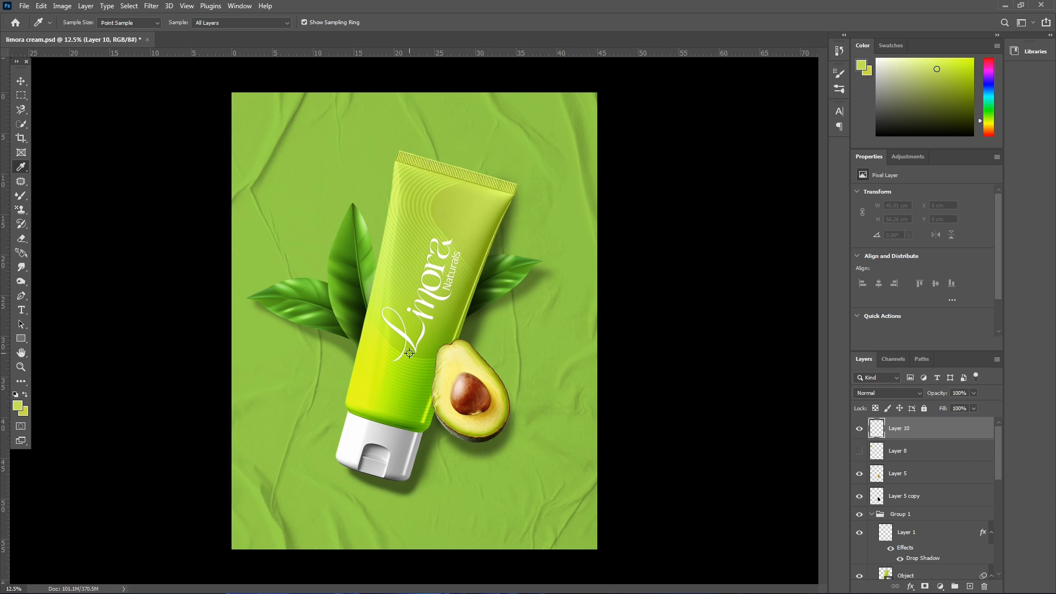
pyautogui.click(450, 361)
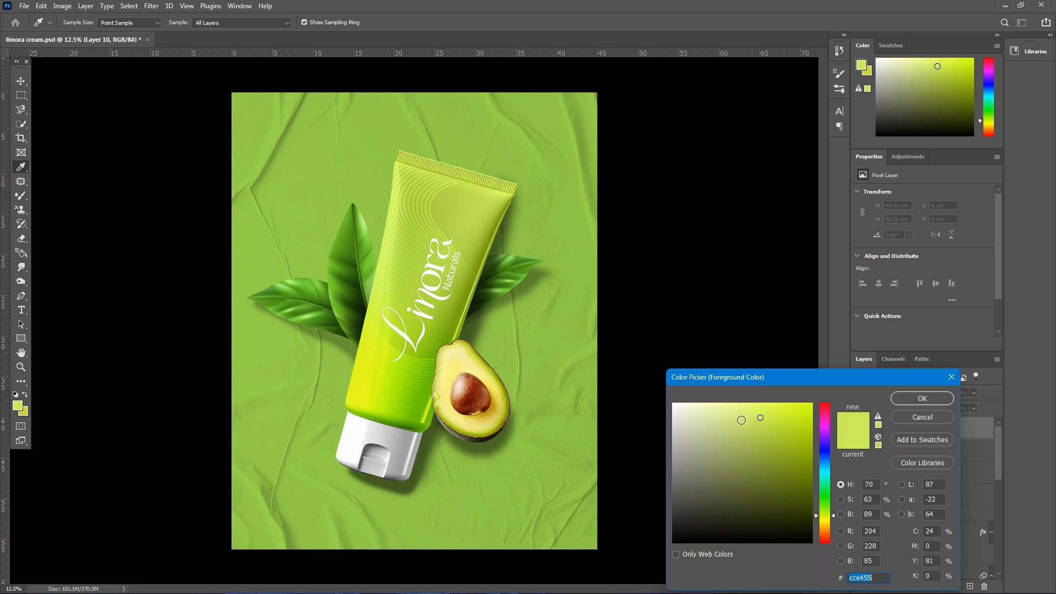
pyautogui.moveTo(741, 421); pyautogui.dragTo(739, 400)
pyautogui.click(894, 402)
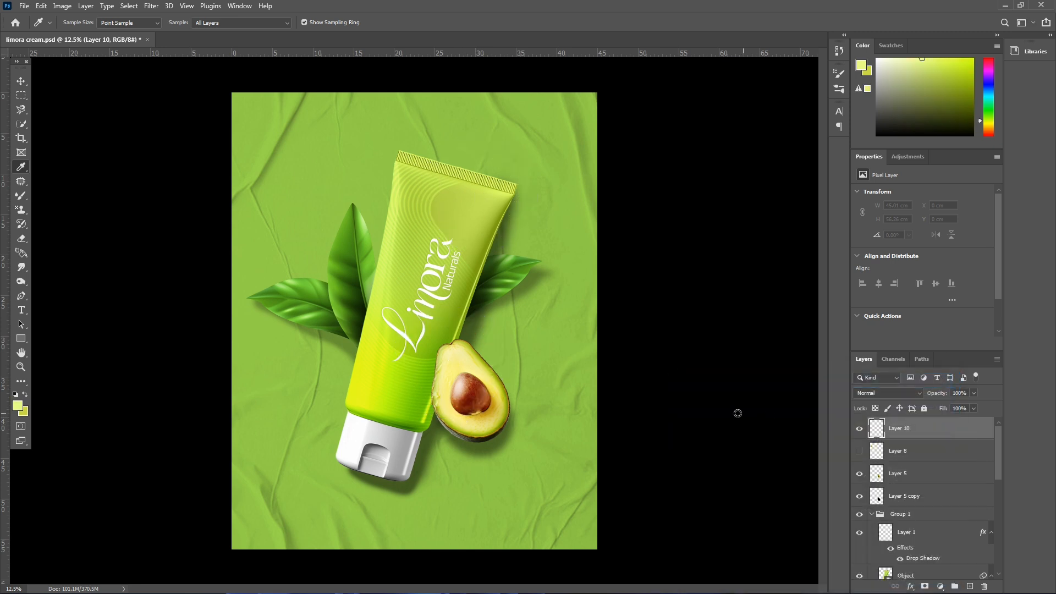
# - Paint a soft pale-yellow glow over the poster's upper-left area with a Mixer Brush of about 3800 px
pyautogui.press('b')
pyautogui.press(']')
pyautogui.press(']')
pyautogui.press(']')
pyautogui.press(']')
pyautogui.press(']')
pyautogui.press(']')
pyautogui.press(']')
pyautogui.press(']')
pyautogui.press(']')
pyautogui.press(']')
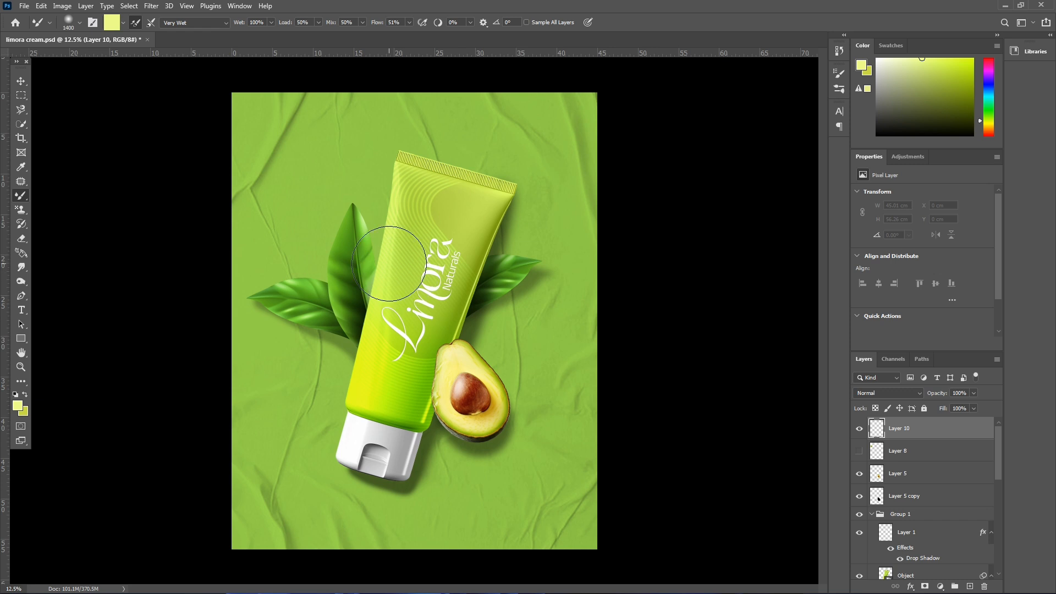
pyautogui.press(']')
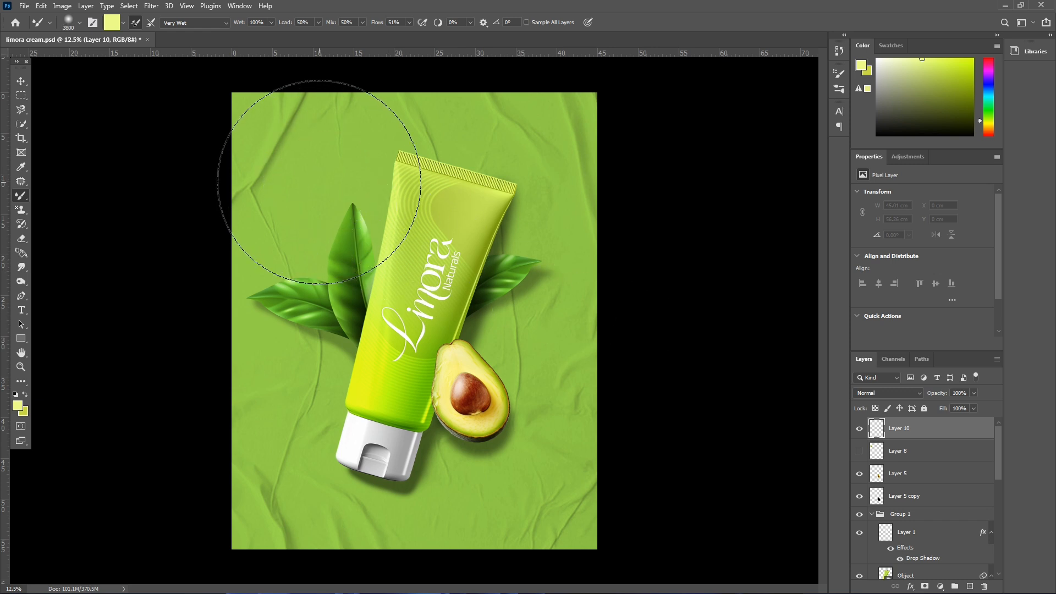
pyautogui.click(319, 181)
# - Strengthen the upper-left glow with the regular Brush at 4500 px and set the glow layer's blend mode to Overlay
pyautogui.rightClick(20, 196)
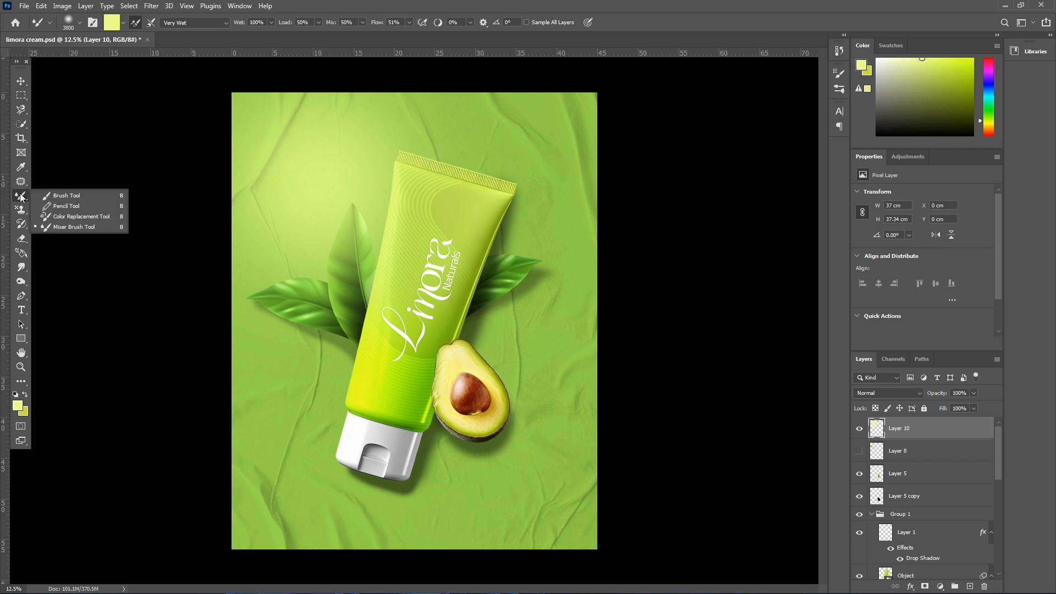
pyautogui.click(62, 199)
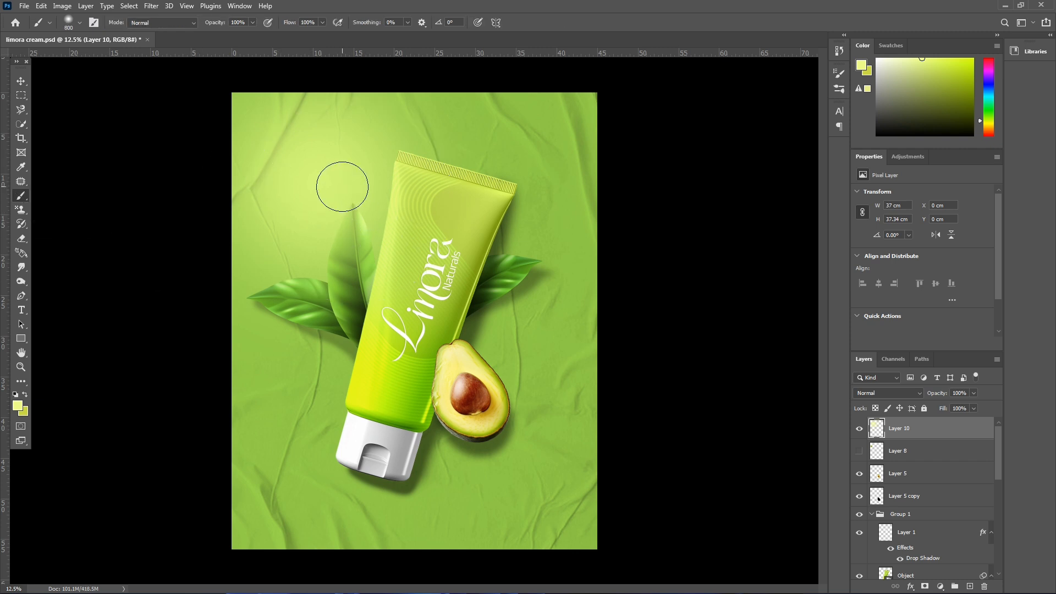
pyautogui.press(']')
pyautogui.press(']')
pyautogui.press(']')
pyautogui.press(']')
pyautogui.press(']')
pyautogui.press(']')
pyautogui.press(']')
pyautogui.press(']')
pyautogui.press(']')
pyautogui.press(']')
pyautogui.press(']')
pyautogui.press(']')
pyautogui.press(']')
pyautogui.press(']')
pyautogui.press(']')
pyautogui.press(']')
pyautogui.press(']')
pyautogui.press(']')
pyautogui.press(']')
pyautogui.press(']')
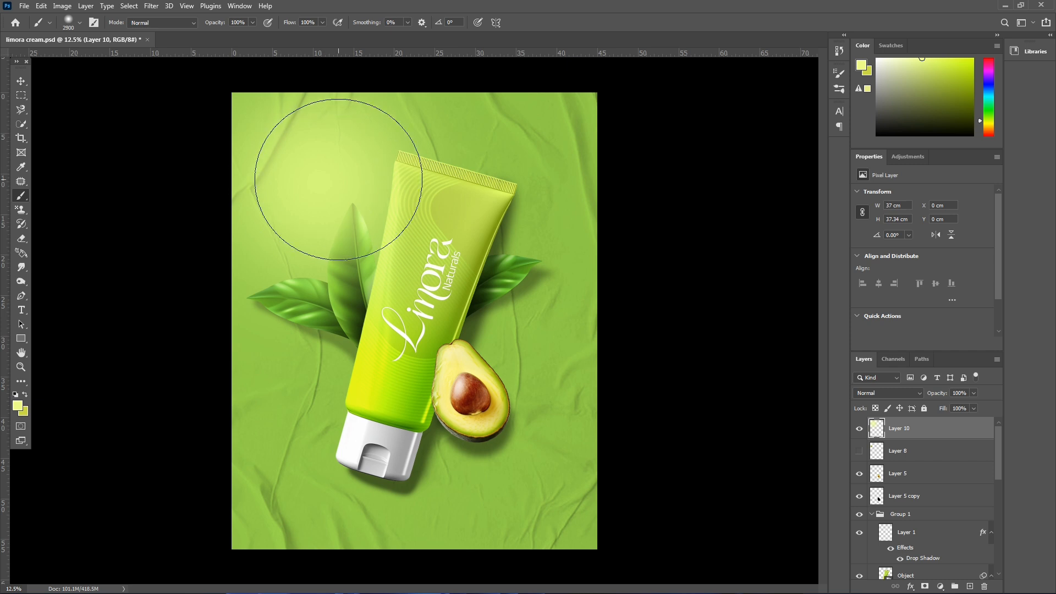
pyautogui.press(']')
pyautogui.press(']')
pyautogui.press(']')
pyautogui.press(']')
pyautogui.press(']')
pyautogui.press(']')
pyautogui.press(']')
pyautogui.press(']')
pyautogui.press(']')
pyautogui.press(']')
pyautogui.press(']')
pyautogui.press(']')
pyautogui.press(']')
pyautogui.press(']')
pyautogui.press(']')
pyautogui.press(']')
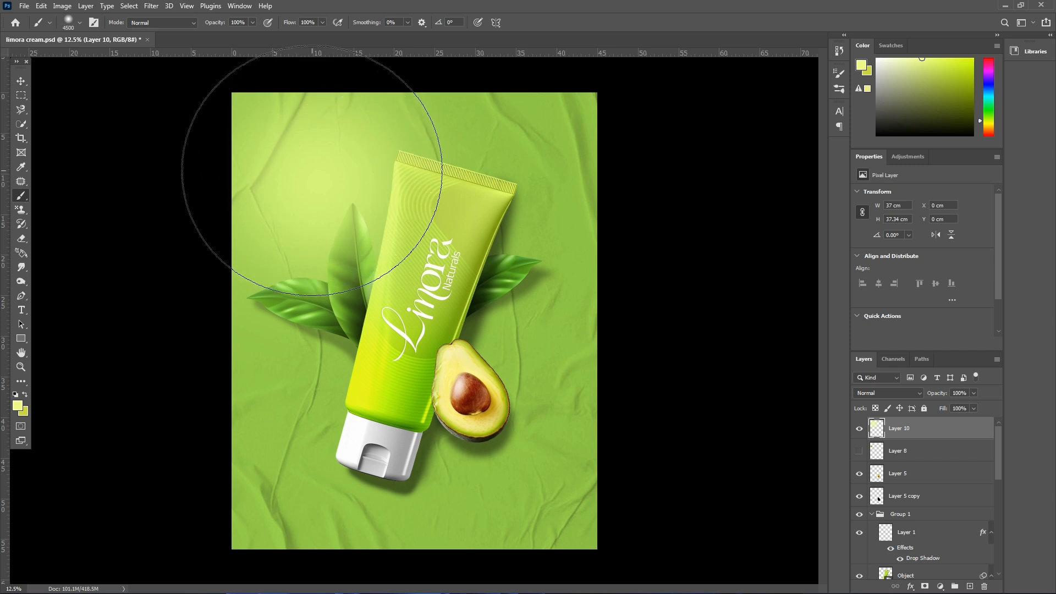
pyautogui.moveTo(312, 171); pyautogui.dragTo(310, 146)
pyautogui.click(888, 393)
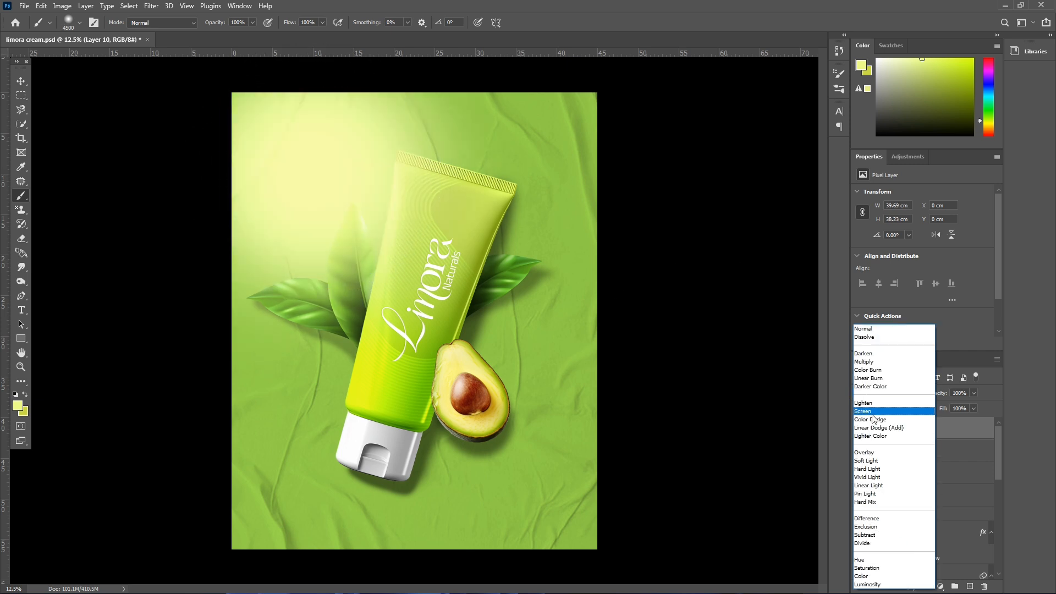
pyautogui.click(880, 452)
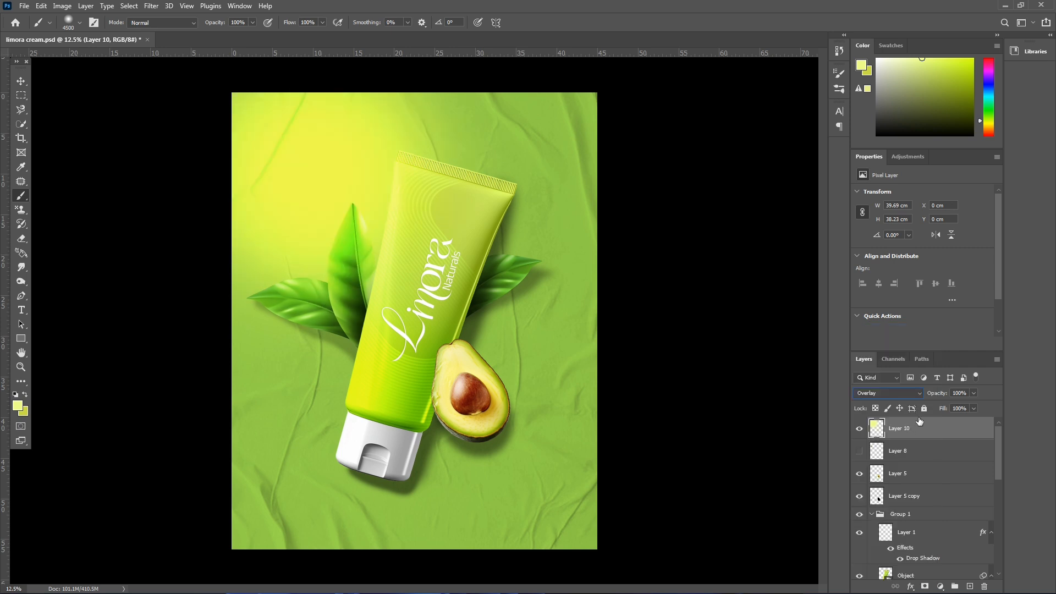
# - Lower the glow layer's opacity to 73% and scale it up to about 163.5% around its centre
pyautogui.moveTo(933, 397); pyautogui.dragTo(918, 397)
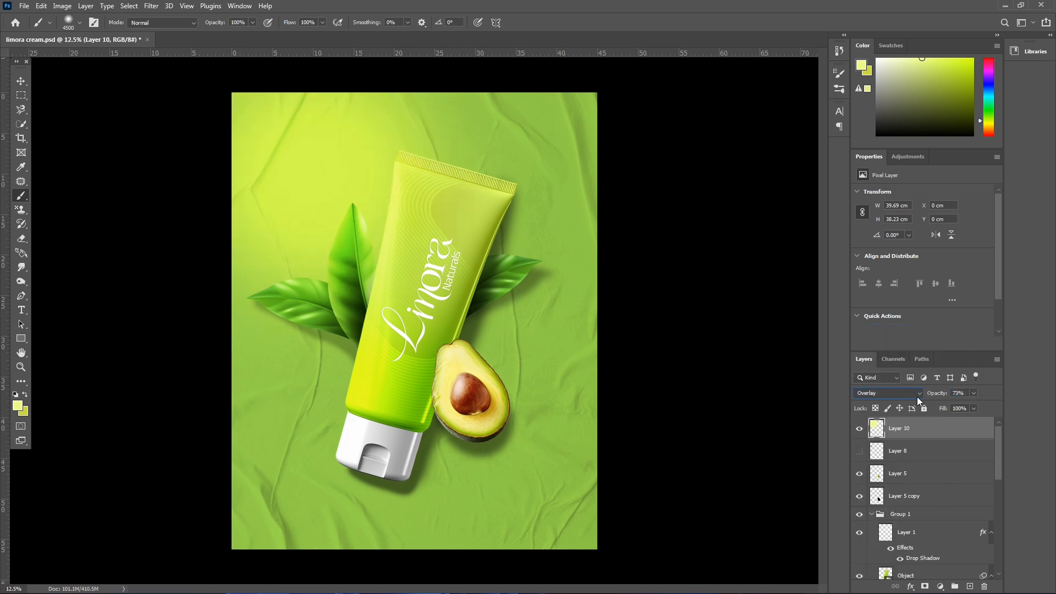
pyautogui.hotkey('ctrl', '-')
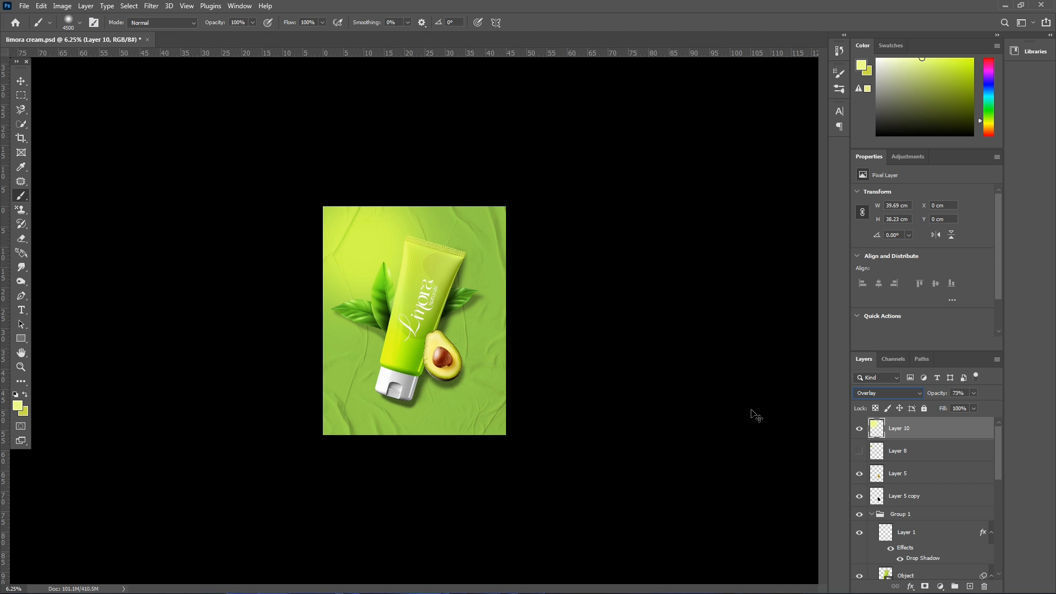
pyautogui.hotkey('ctrl', 't')
pyautogui.moveTo(483, 205); pyautogui.dragTo(518, 165)
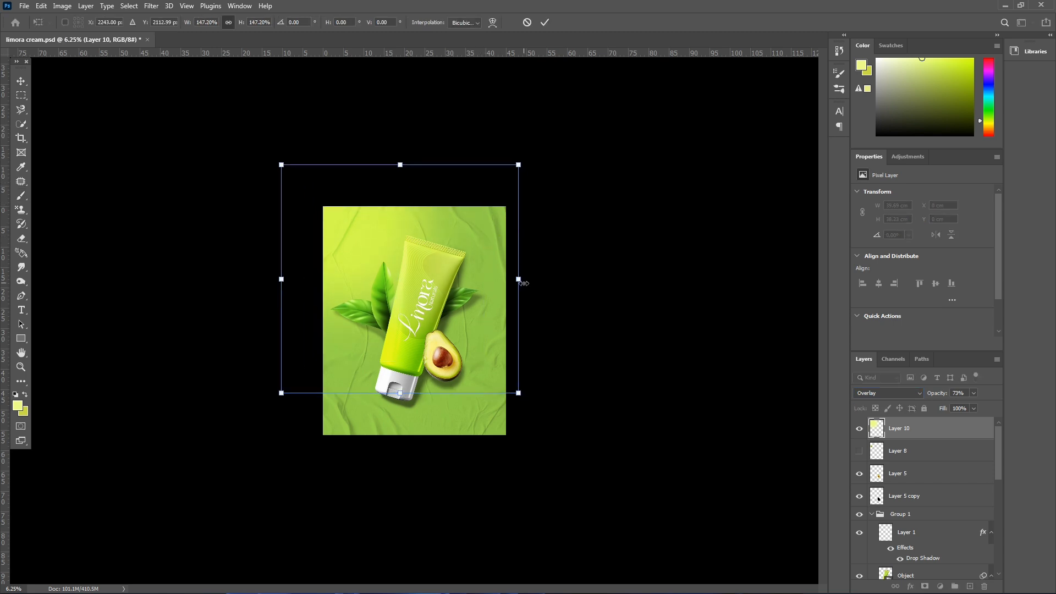
pyautogui.moveTo(524, 284)
pyautogui.mouseDown()
pyautogui.moveTo(544, 273)
pyautogui.moveTo(533, 285)
pyautogui.mouseUp()
pyautogui.press('Return')
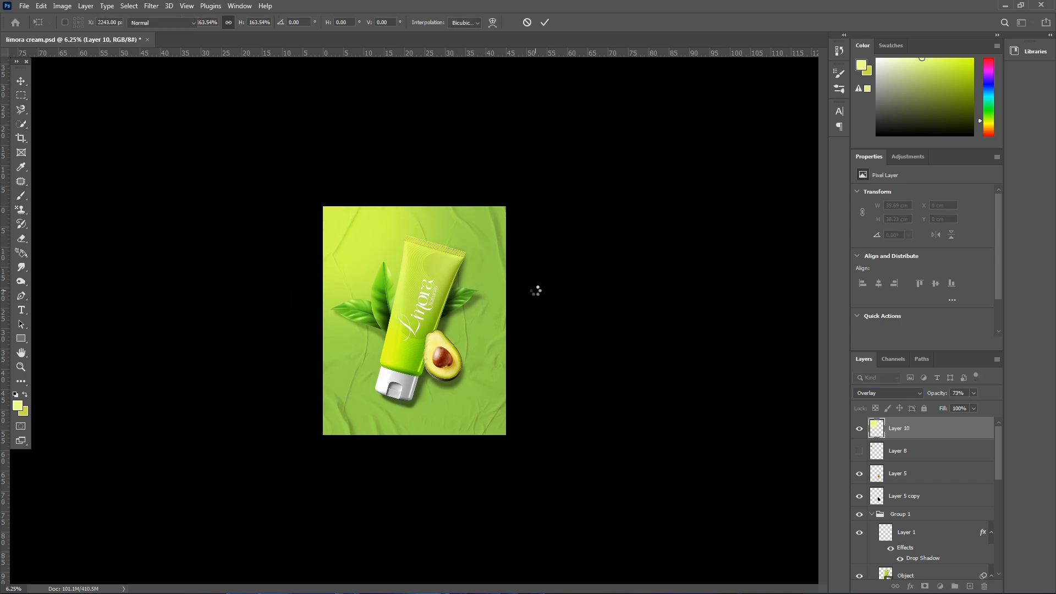
pyautogui.press('b')
pyautogui.hotkey('ctrl', '+')
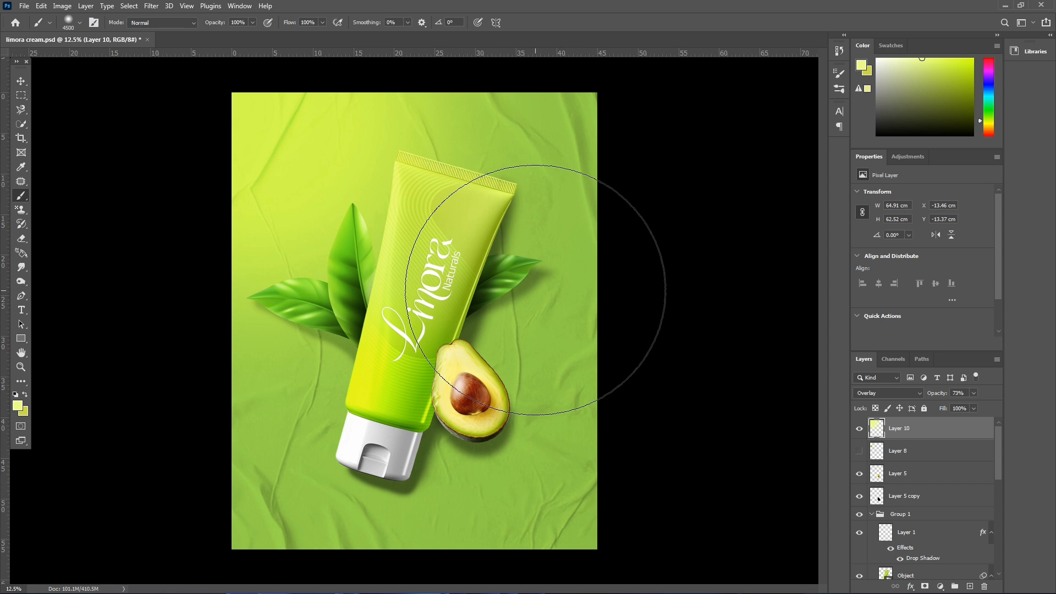
# - Compare the poster with and without the glow, and set the glow layer to Overlay at 62% opacity
pyautogui.click(859, 428)
pyautogui.click(859, 428)
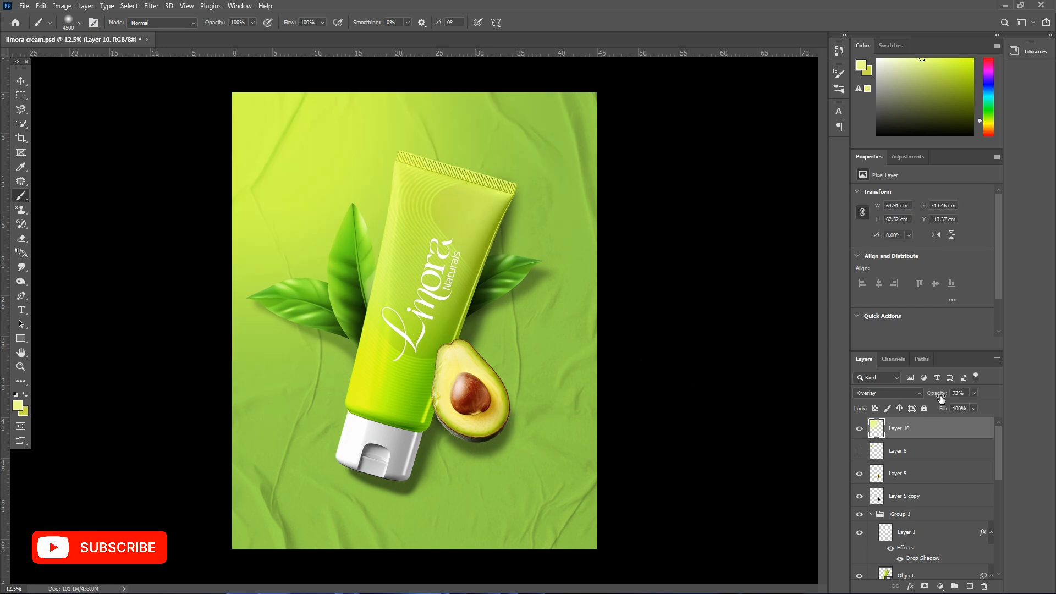
pyautogui.moveTo(942, 398); pyautogui.dragTo(932, 399)
pyautogui.click(880, 393)
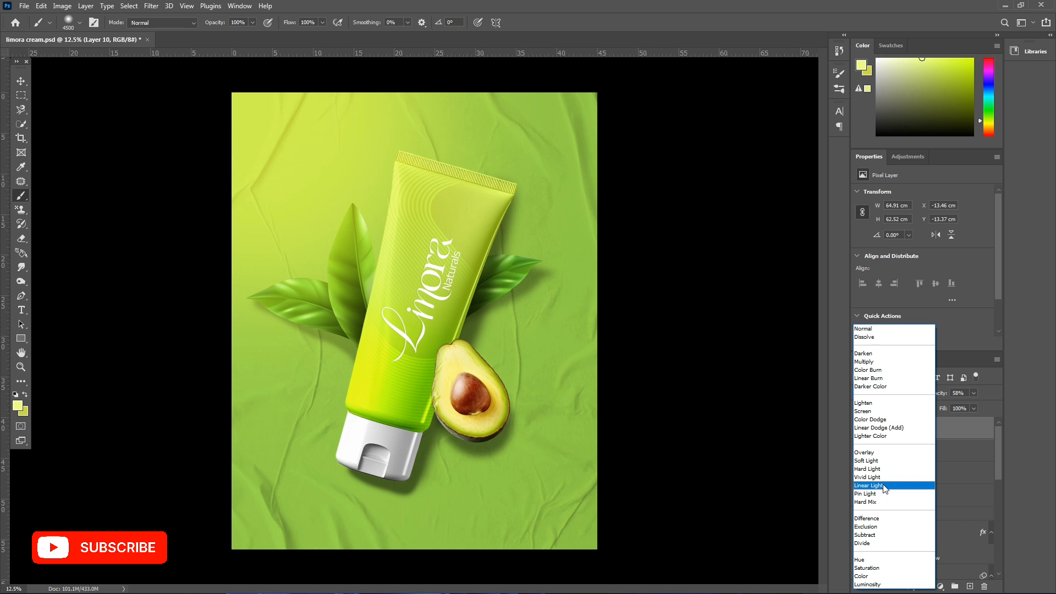
pyautogui.click(881, 453)
pyautogui.moveTo(938, 395); pyautogui.dragTo(939, 395)
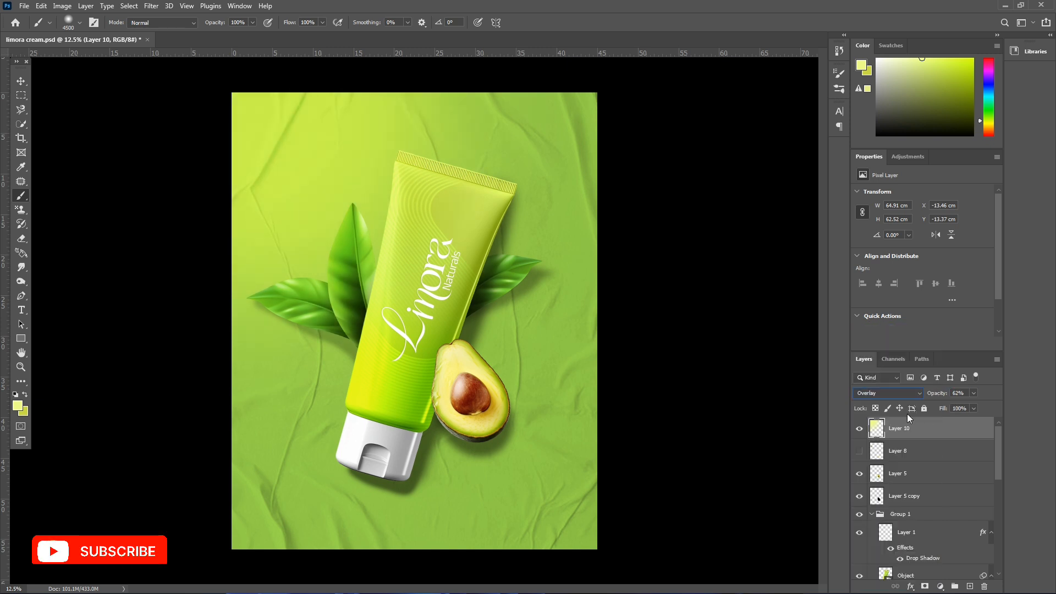
# - Scale the glow layer down to about 96.4% and nudge it slightly to the left
pyautogui.hotkey('ctrl', '-')
pyautogui.hotkey('ctrl', 't')
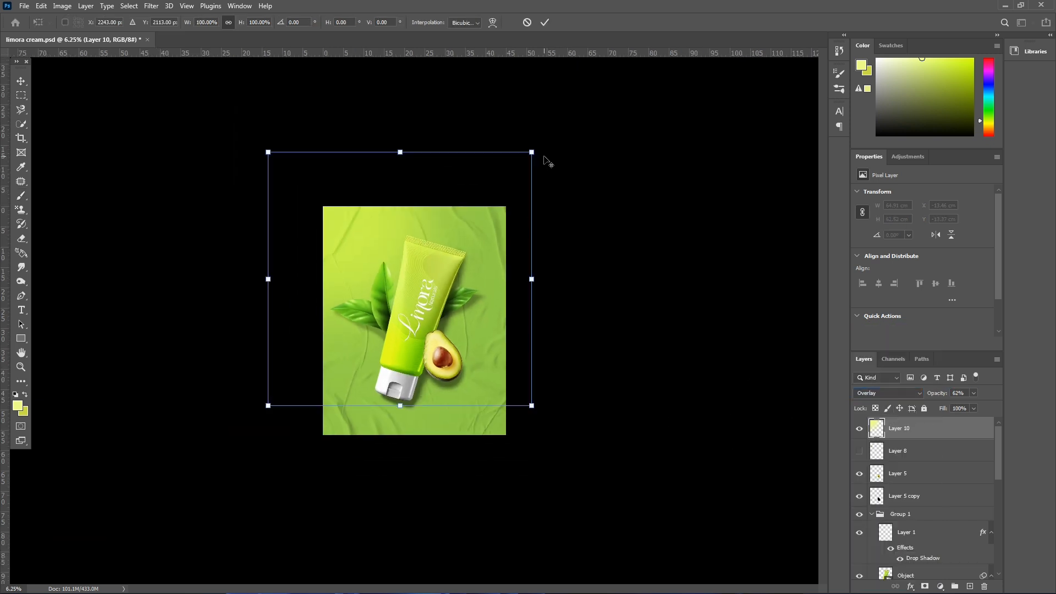
pyautogui.moveTo(535, 153); pyautogui.dragTo(532, 159)
pyautogui.moveTo(435, 299); pyautogui.dragTo(433, 299)
pyautogui.press('Return')
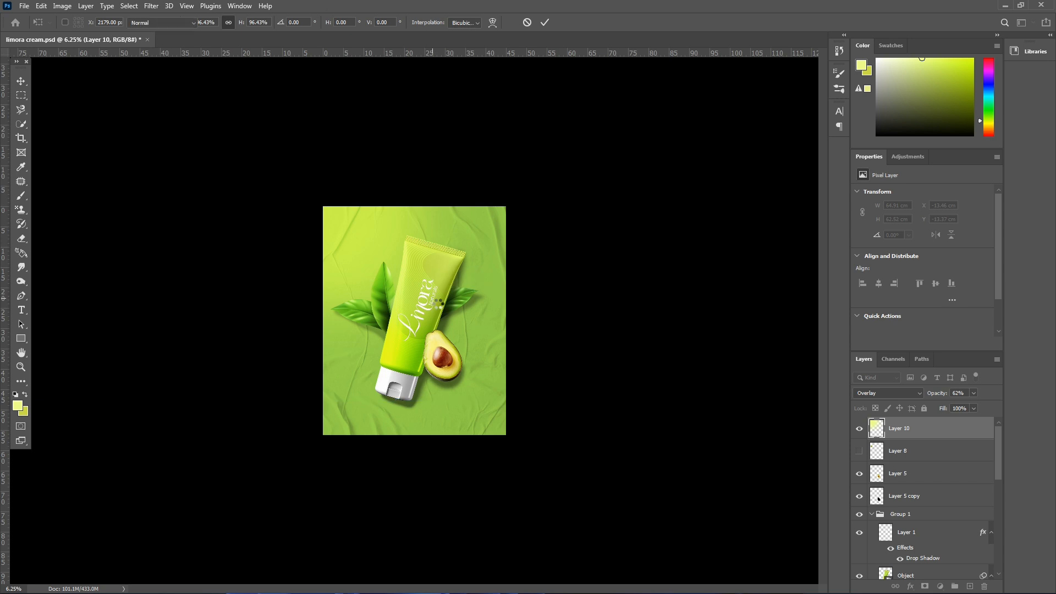
pyautogui.hotkey('ctrl', '+')
pyautogui.press('b')
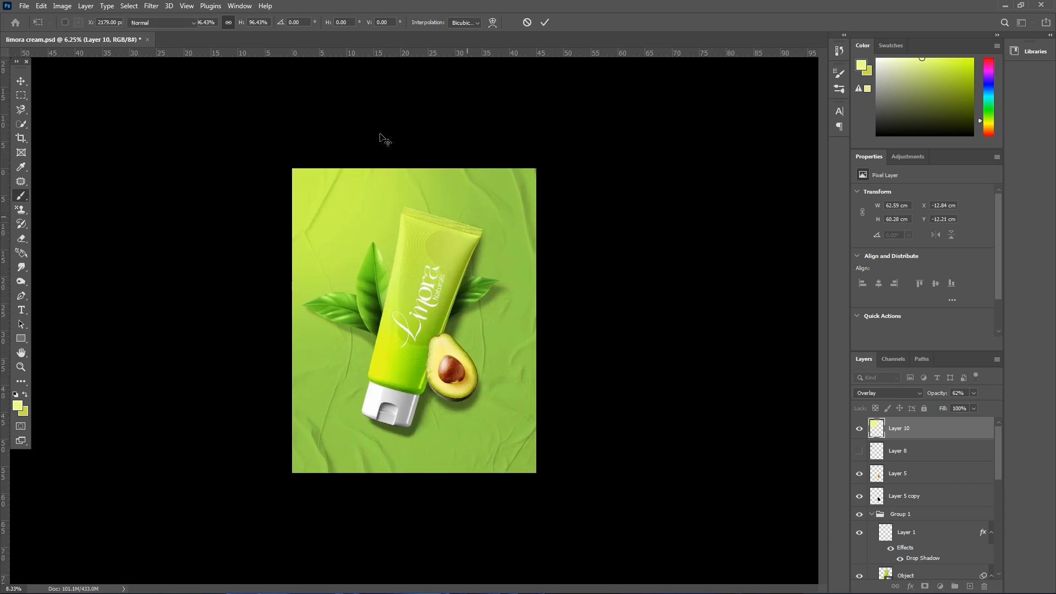
pyautogui.scroll(-2, 903, 524)
pyautogui.click(903, 530)
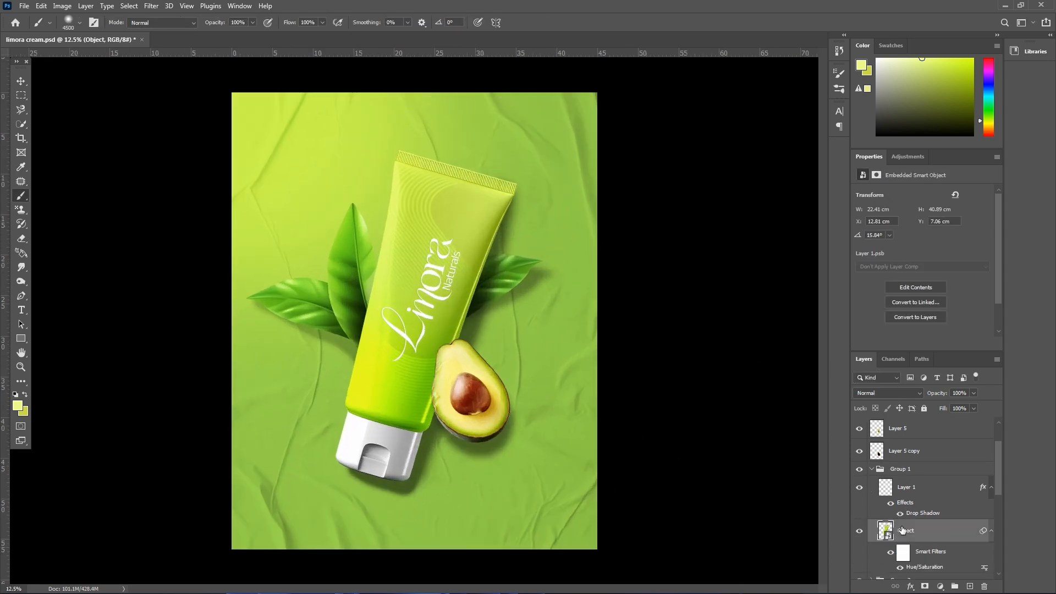
pyautogui.hotkey('ctrl', 'u')
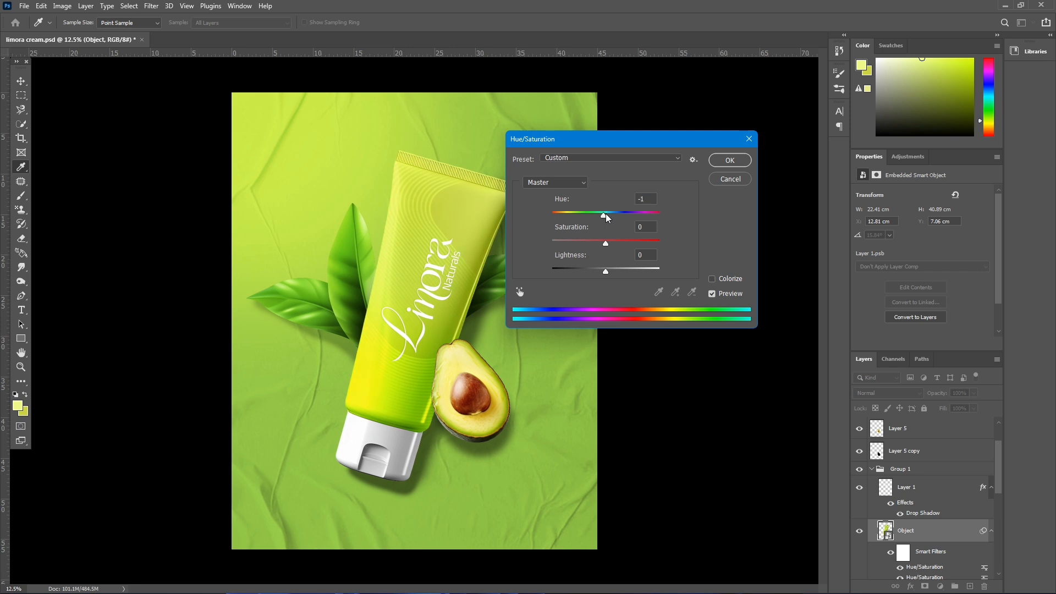
pyautogui.click(740, 182)
# - Replace the hidden Avocado magic text layer with a new white two-line "AVOCADO MAGIC" heading in the poster's upper-left area, directly above Layer 7
pyautogui.hotkey('ctrl', '+')
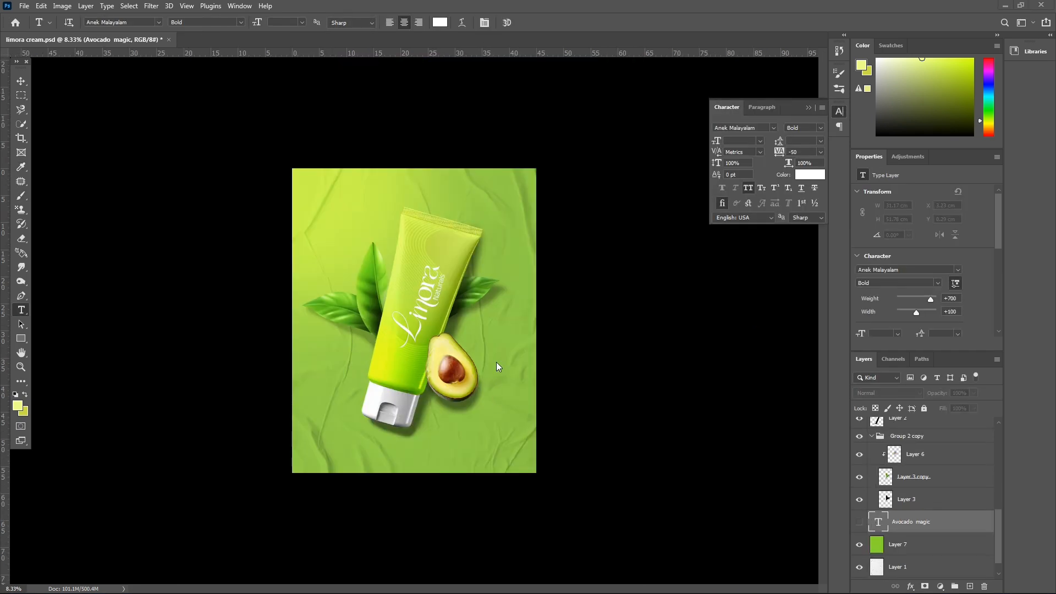
pyautogui.press('Delete')
pyautogui.hotkey('ctrl', '+')
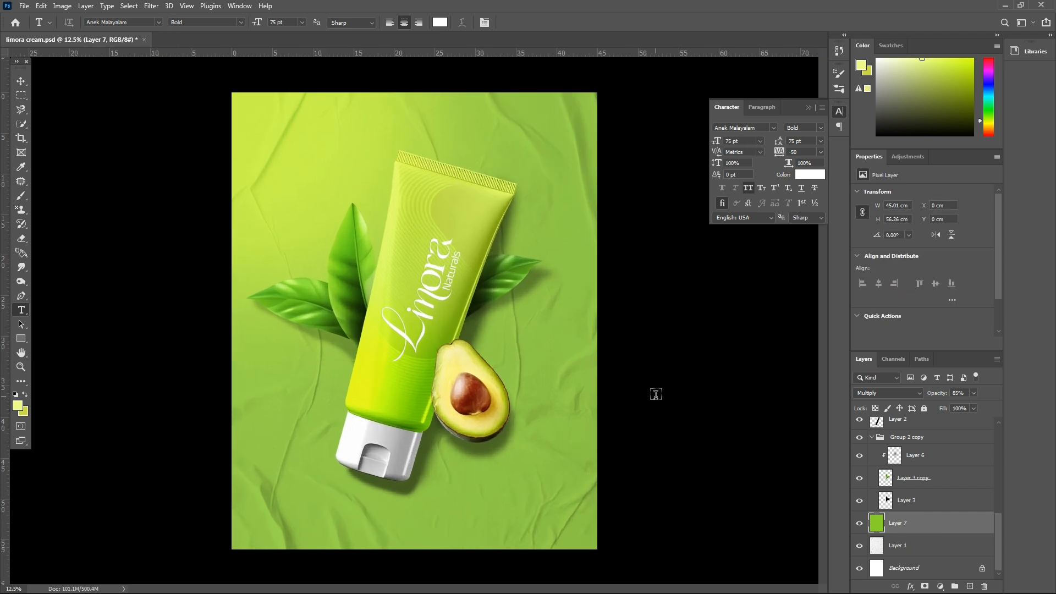
pyautogui.click(315, 168)
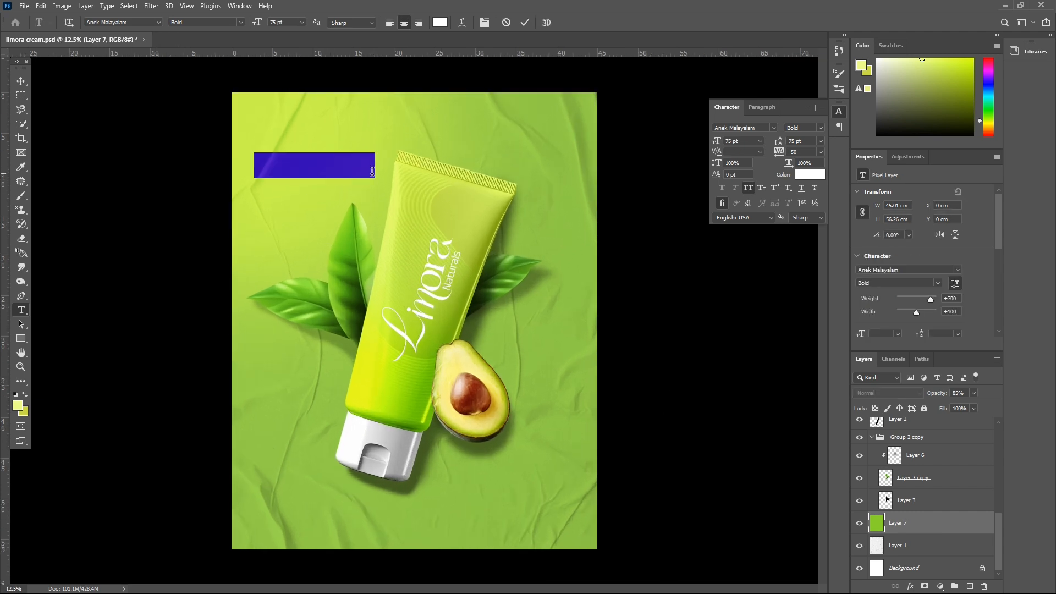
pyautogui.write('AVOCADO MAGIC')
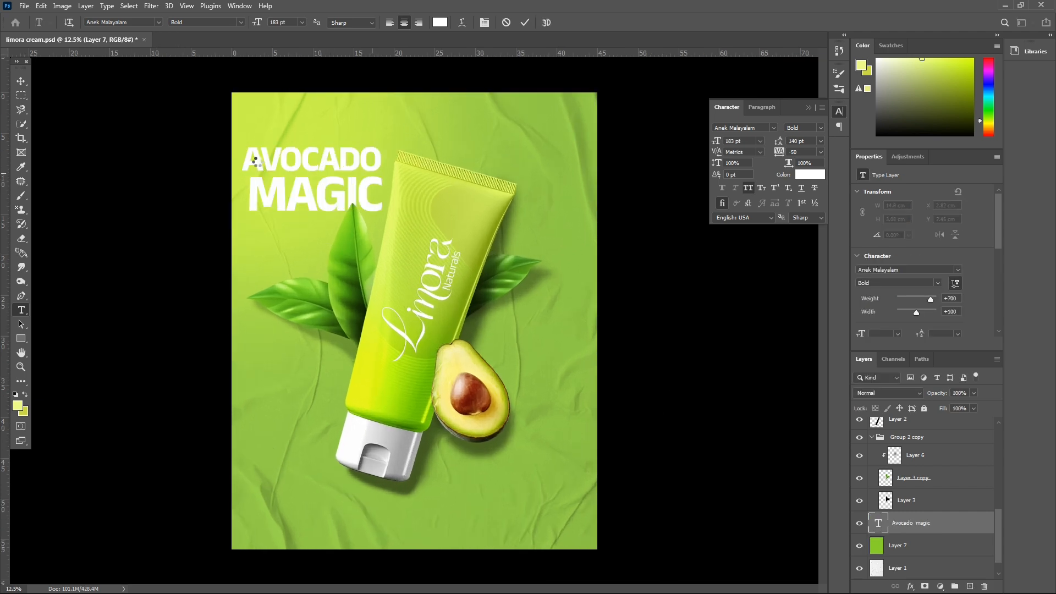
# - Set the font size of the heading's AVOCADO line to 117 pt
pyautogui.moveTo(242, 159); pyautogui.dragTo(402, 145)
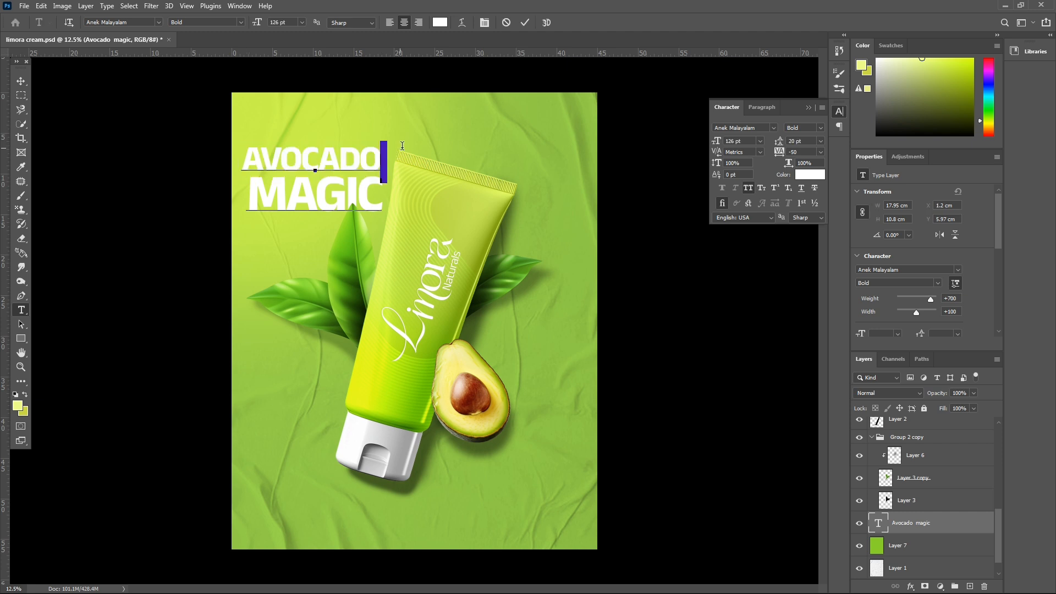
pyautogui.moveTo(243, 159); pyautogui.dragTo(305, 160)
pyautogui.moveTo(388, 151); pyautogui.dragTo(393, 150)
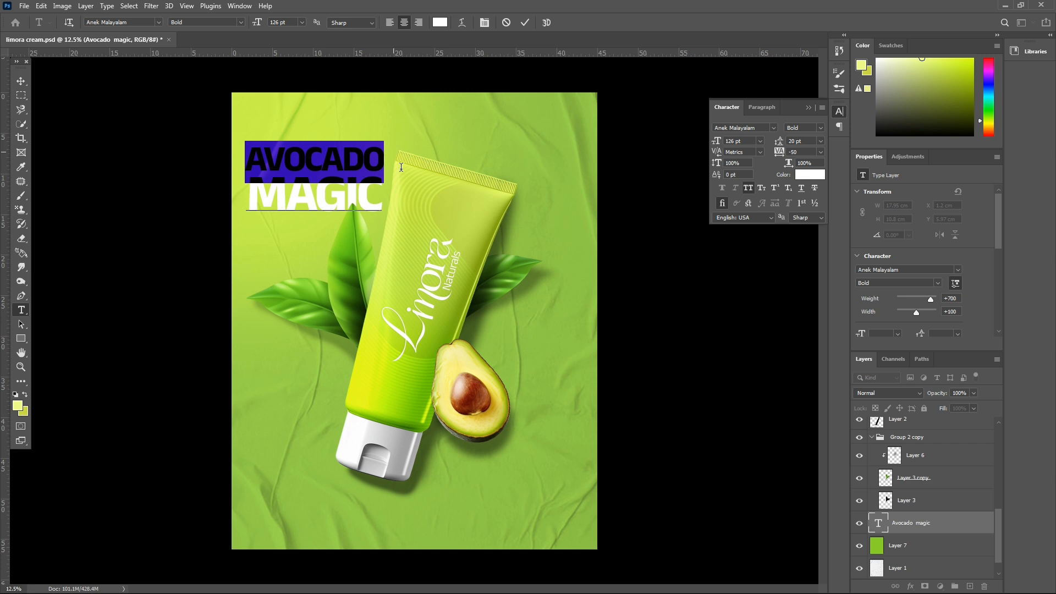
pyautogui.moveTo(714, 145); pyautogui.dragTo(710, 146)
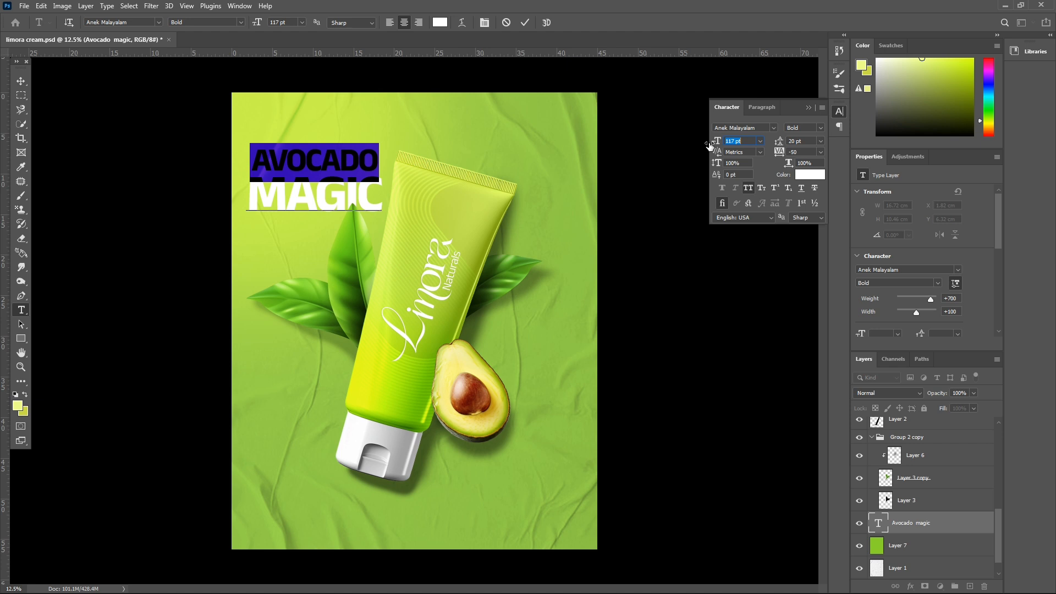
pyautogui.press('Return')
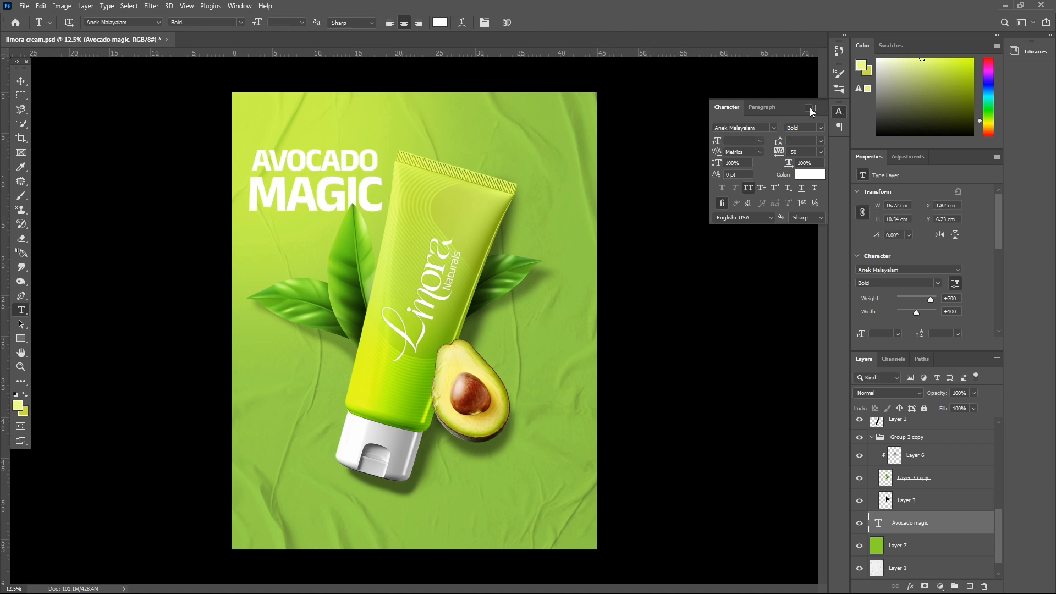
pyautogui.click(809, 108)
# - Rotate the heading 90° counter-clockwise, enlarge it to about 317% and centre it vertically behind the tube
pyautogui.hotkey('ctrl', 't')
pyautogui.rightClick(351, 190)
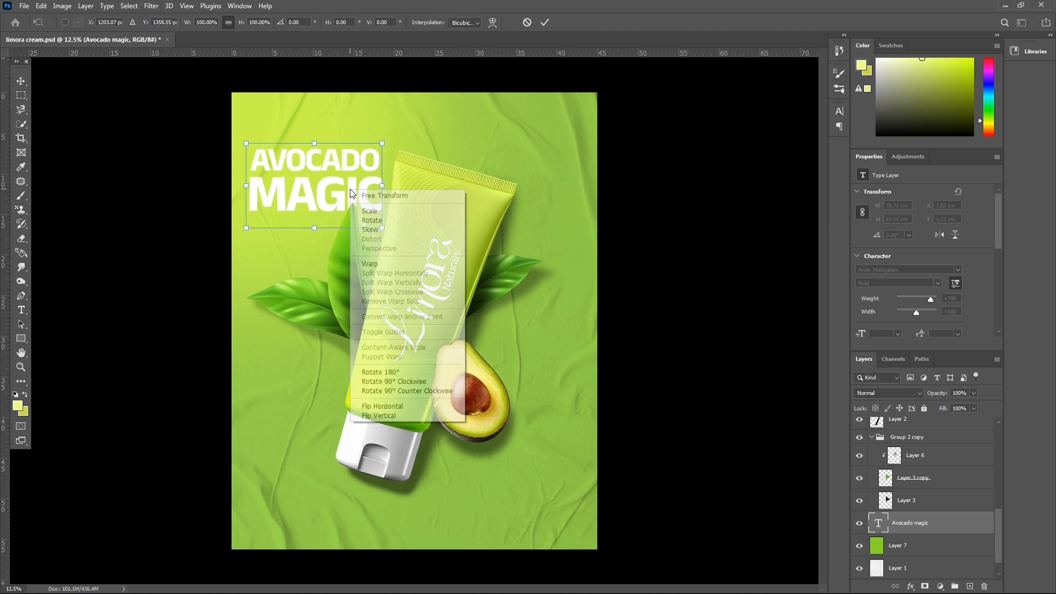
pyautogui.click(423, 392)
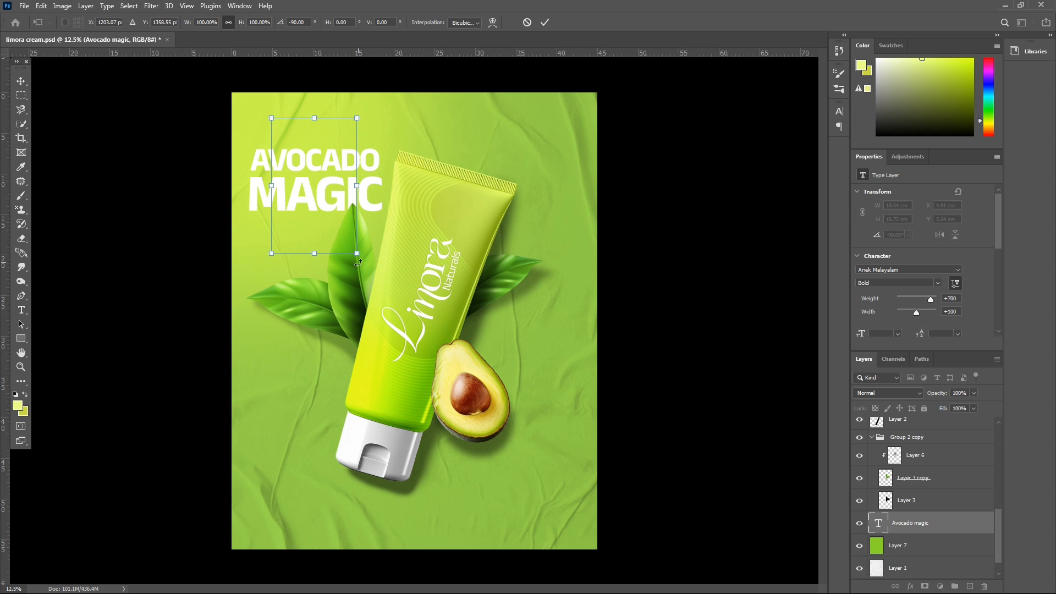
pyautogui.moveTo(356, 254); pyautogui.dragTo(521, 496)
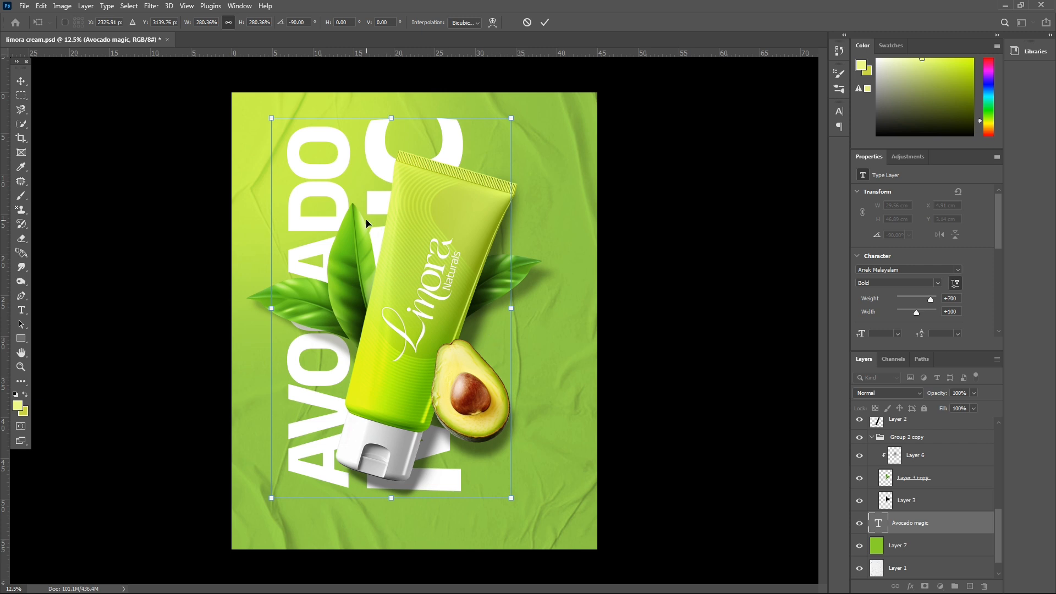
pyautogui.moveTo(348, 199); pyautogui.dragTo(354, 178)
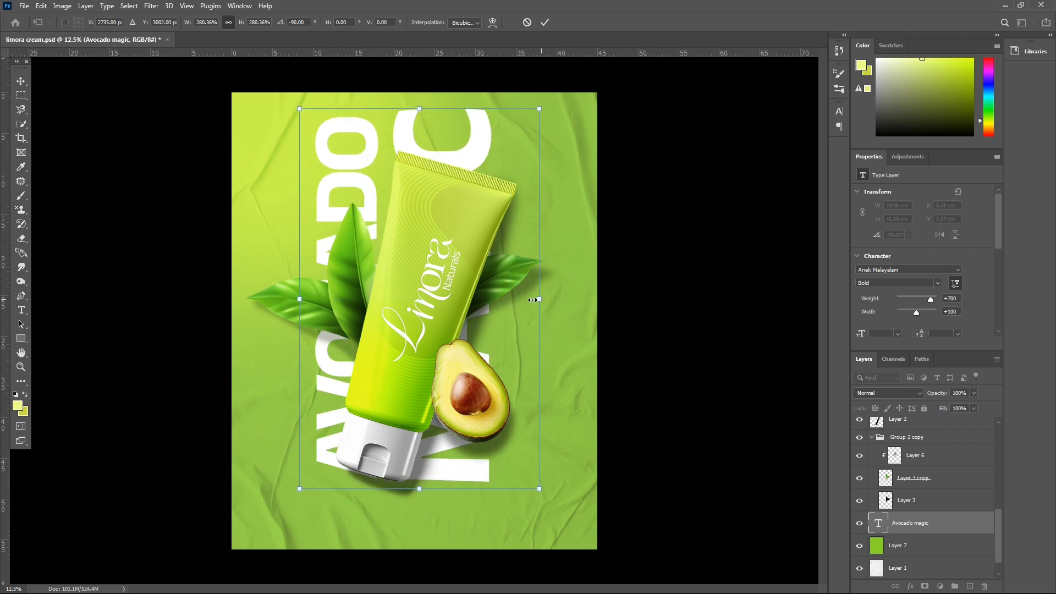
pyautogui.moveTo(539, 298); pyautogui.dragTo(575, 309)
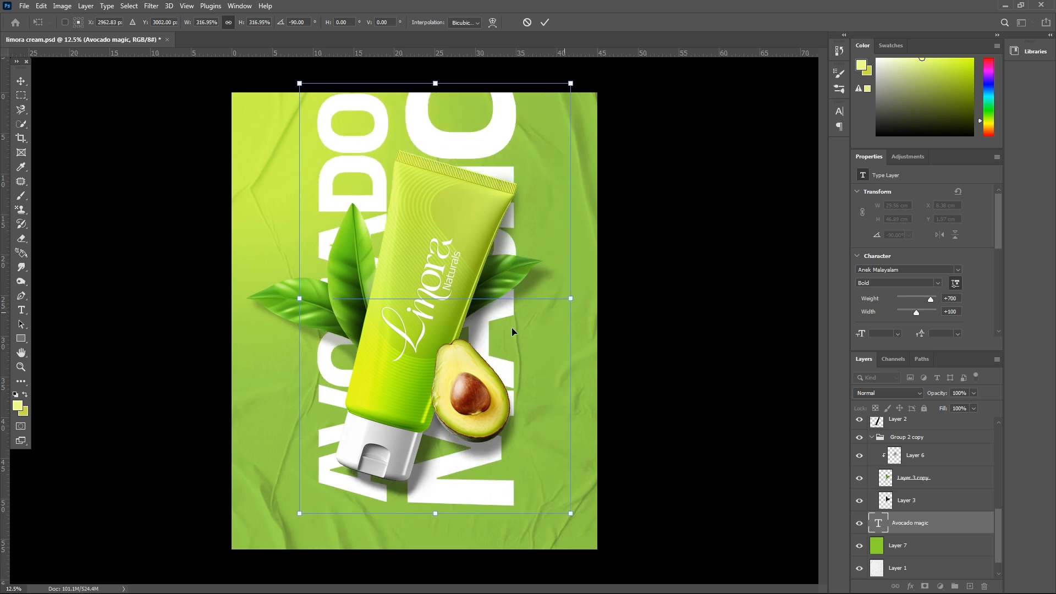
pyautogui.moveTo(466, 154); pyautogui.dragTo(459, 171)
pyautogui.press('Return')
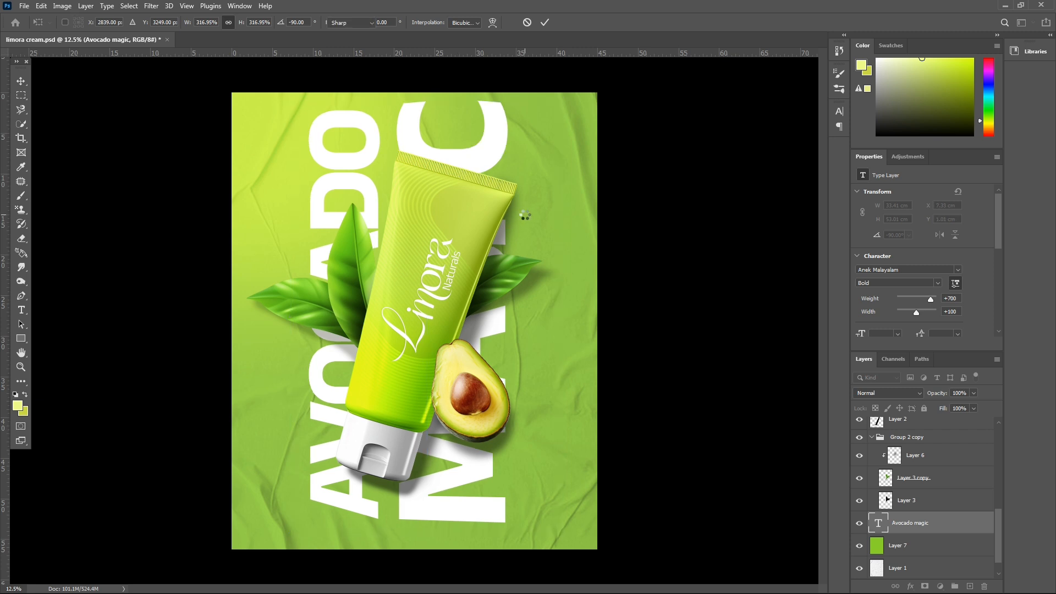
# - Set the heading's blend mode to Luminosity and enlarge it to about 41.3 by 68.5 cm, running past the poster's upper and lower edges
pyautogui.hotkey('ctrl', '-')
pyautogui.click(875, 393)
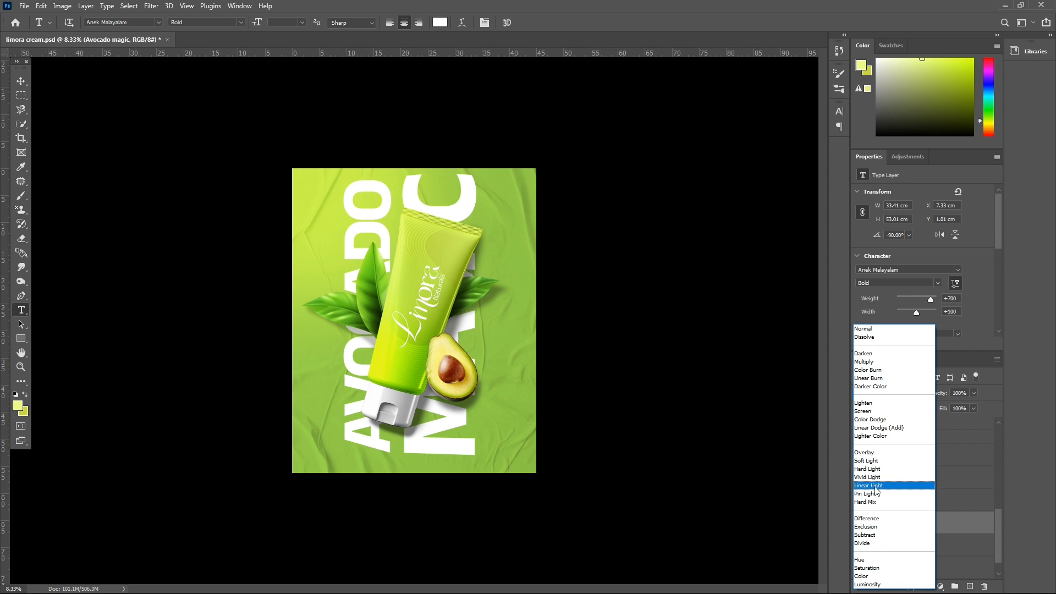
pyautogui.click(867, 585)
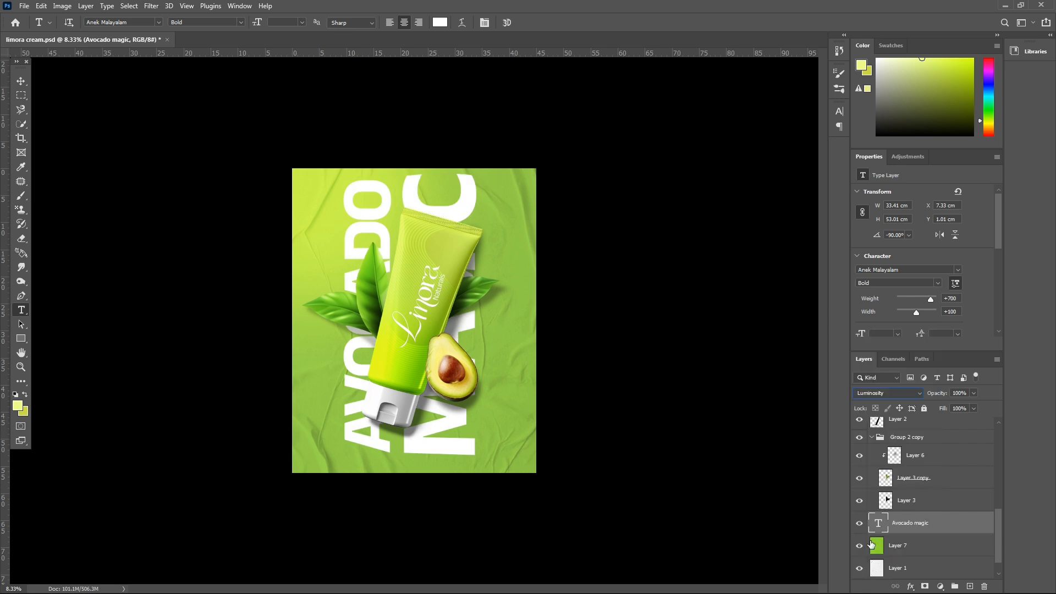
pyautogui.moveTo(932, 399)
pyautogui.mouseDown()
pyautogui.moveTo(910, 407)
pyautogui.moveTo(922, 407)
pyautogui.mouseUp()
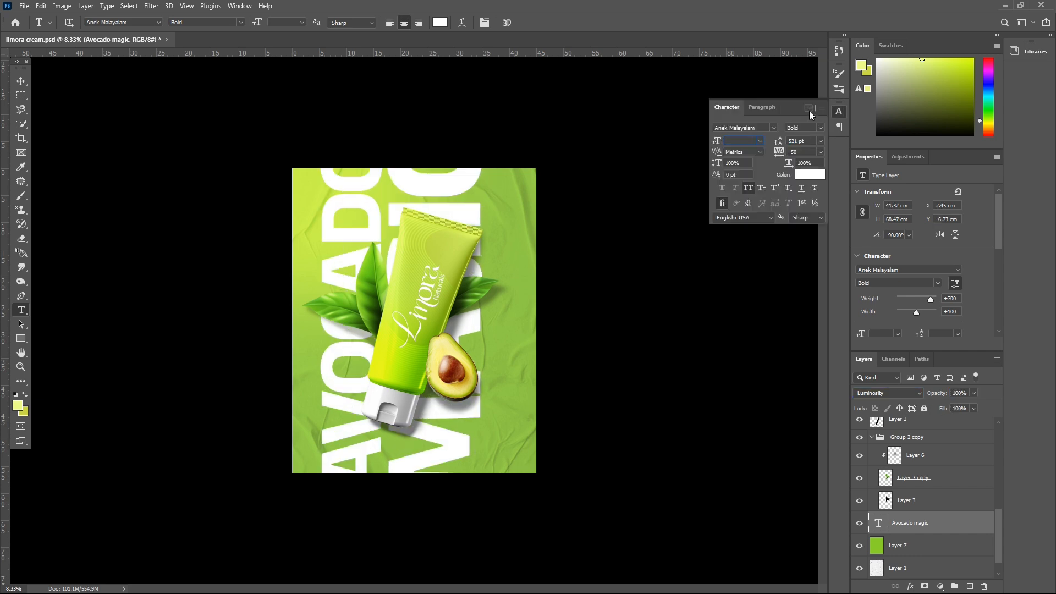
pyautogui.click(810, 108)
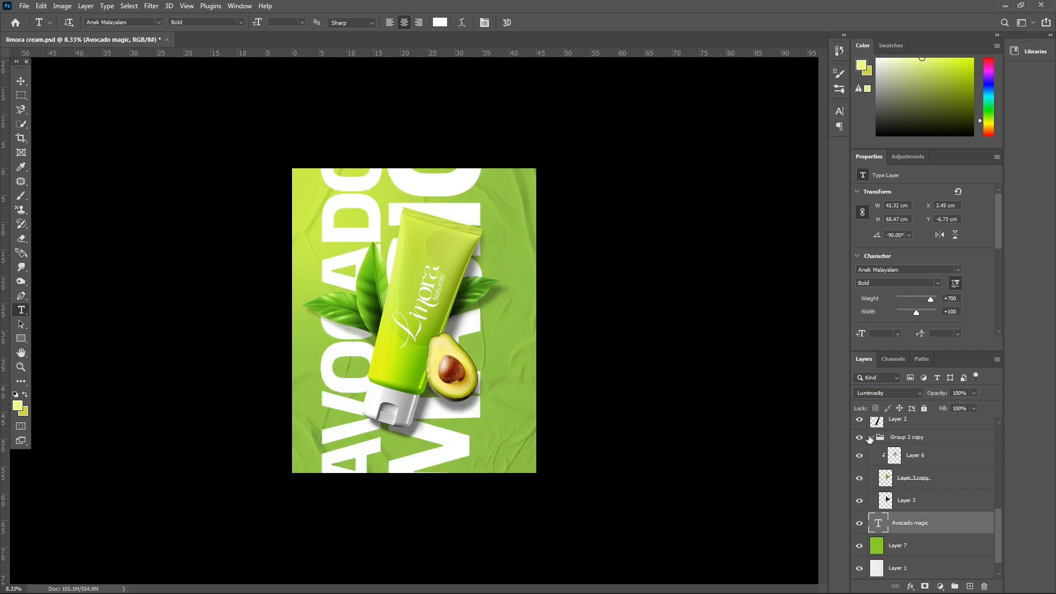
# - Group the layers from Layer 3 up to Layer 8 and check the group by toggling its visibility
pyautogui.scroll(-1, 890, 490)
pyautogui.click(890, 487)
pyautogui.scroll(10, 890, 490)
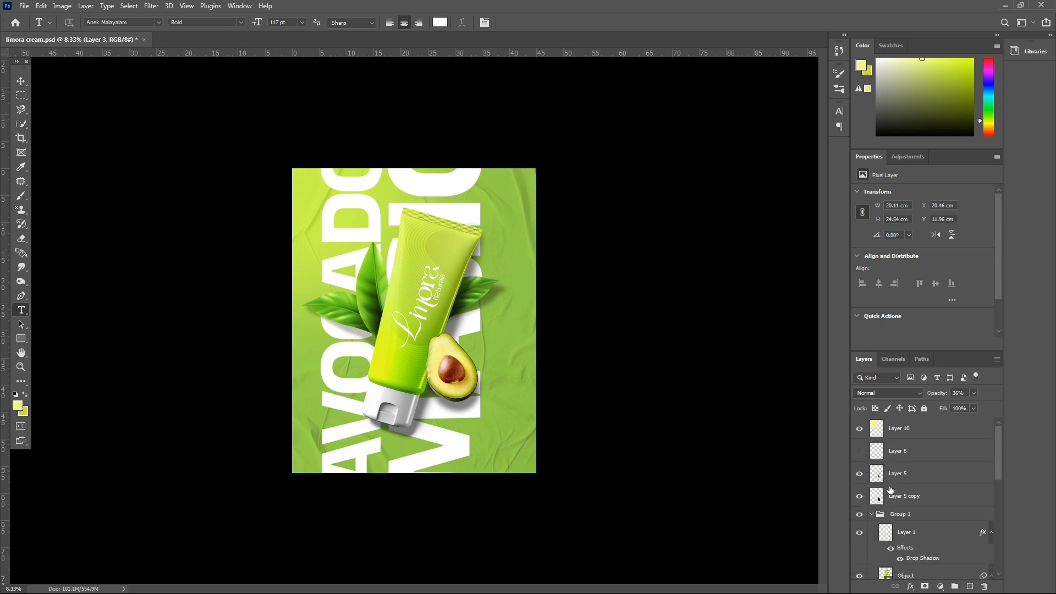
pyautogui.keyDown('shift'); pyautogui.click(890, 451); pyautogui.keyUp('shift')
pyautogui.hotkey('ctrl', 'g')
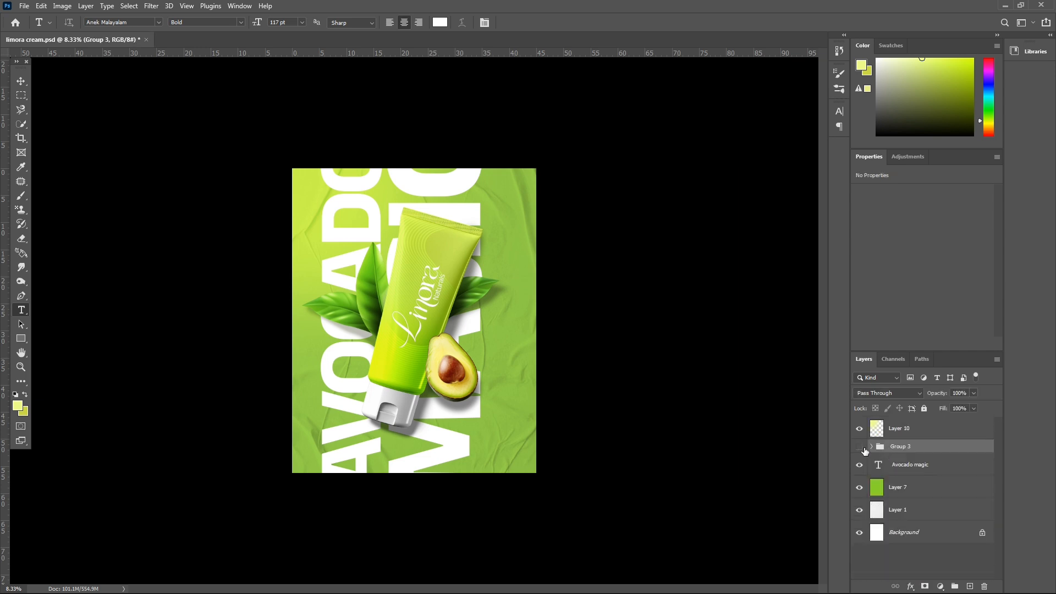
pyautogui.click(859, 446)
pyautogui.click(860, 447)
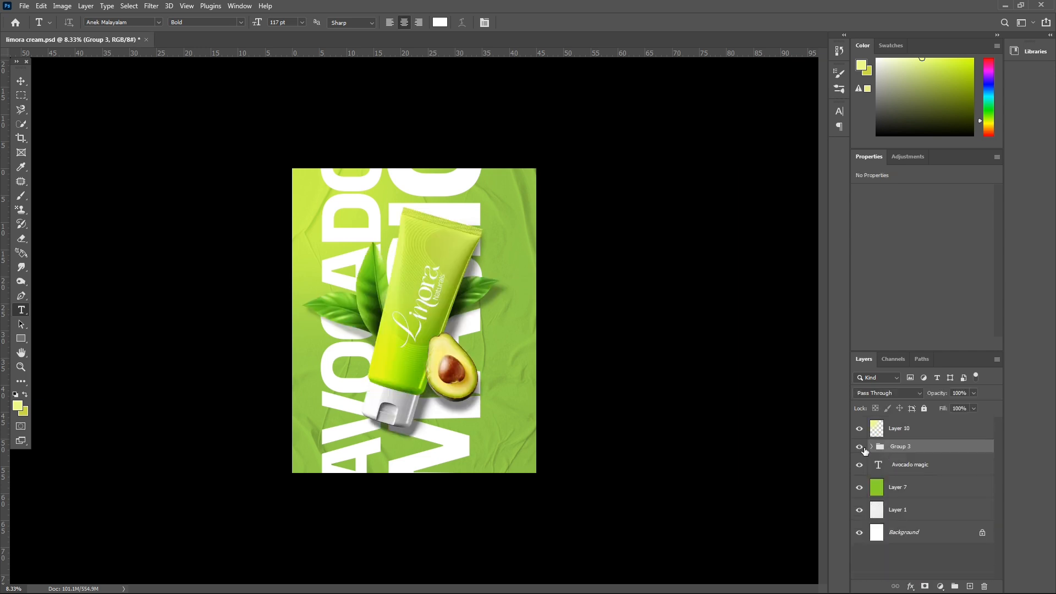
# - Try the Pin Light blend mode on the Avocado magic heading and return it to Normal
pyautogui.click(886, 472)
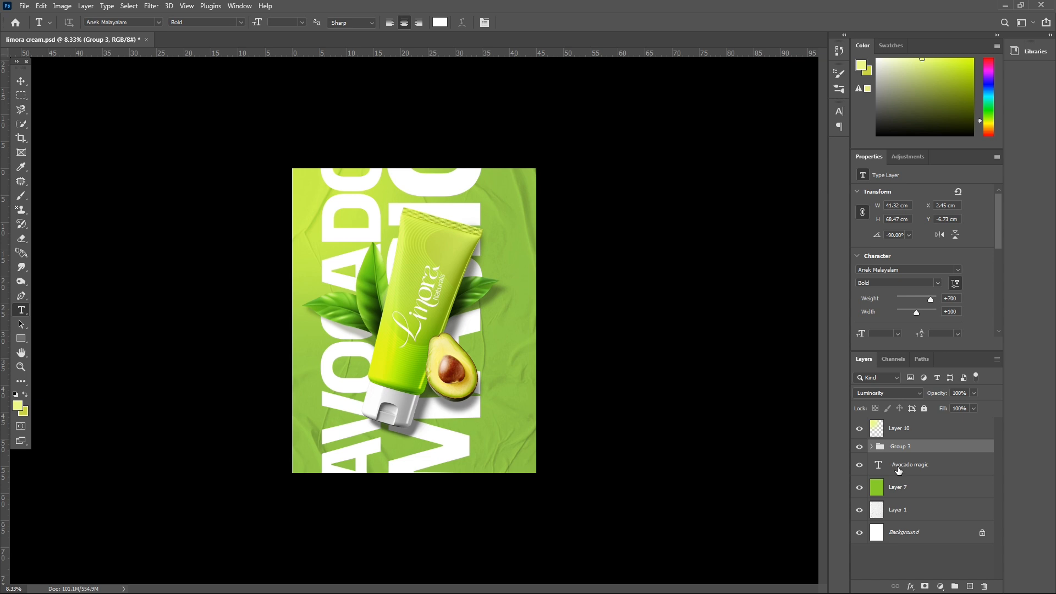
pyautogui.click(899, 471)
pyautogui.click(880, 393)
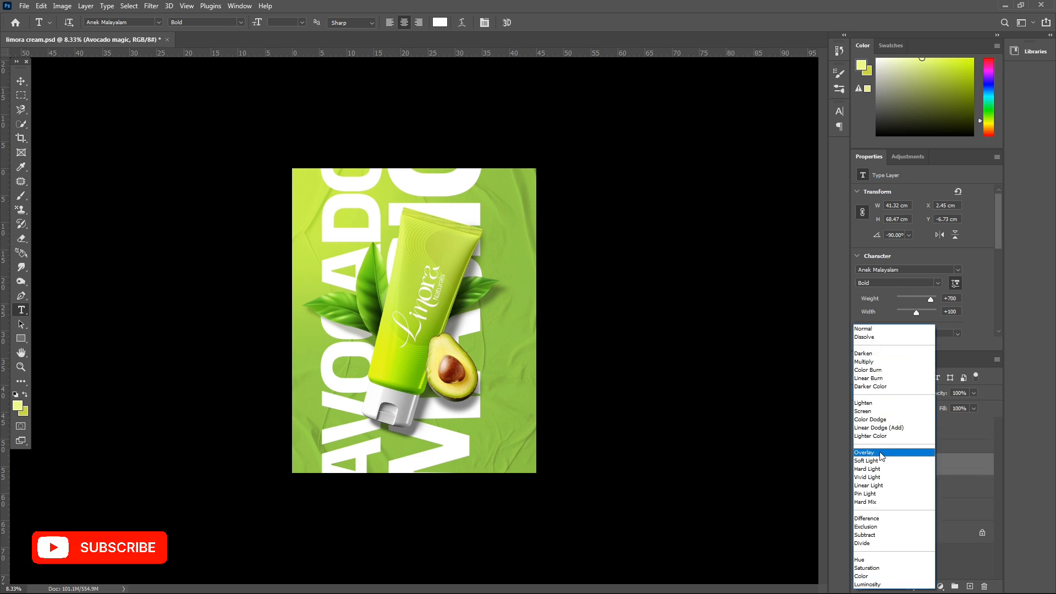
pyautogui.click(883, 493)
pyautogui.click(922, 393)
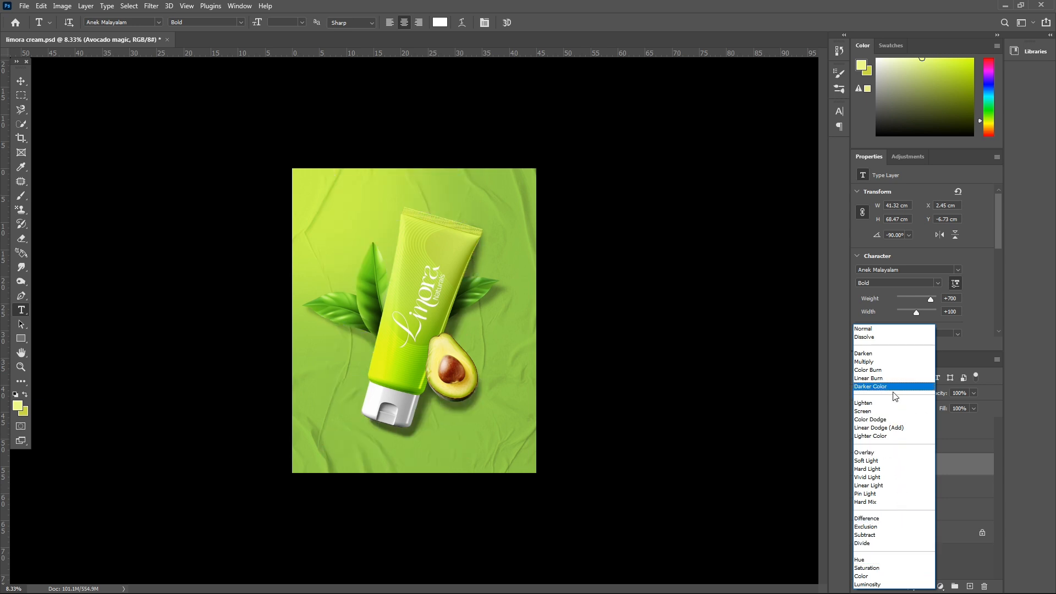
pyautogui.click(883, 330)
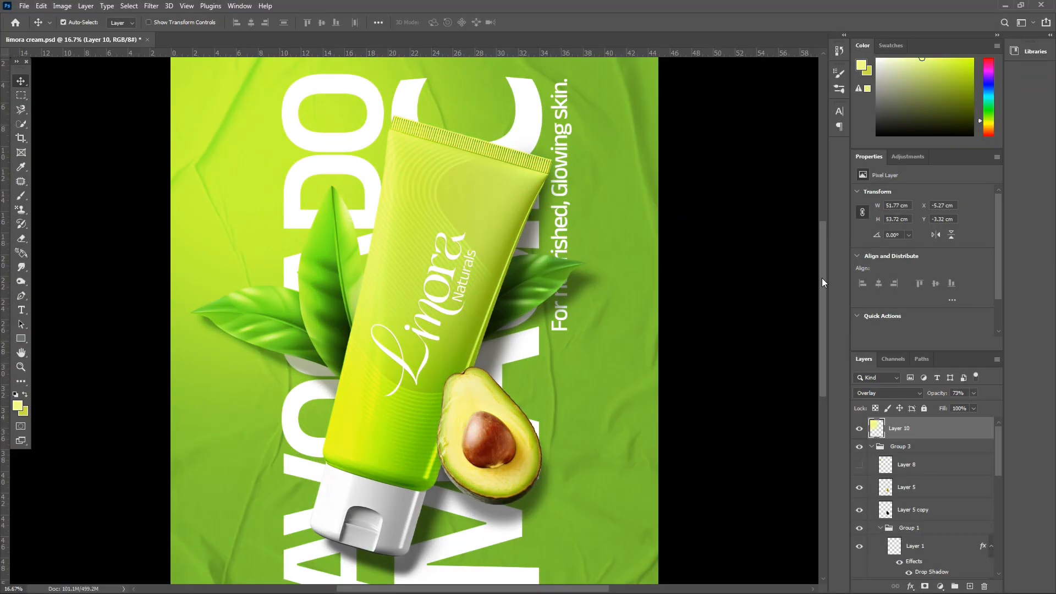
pyautogui.moveTo(822, 279); pyautogui.dragTo(842, 292)
pyautogui.hotkey('ctrl', '-')
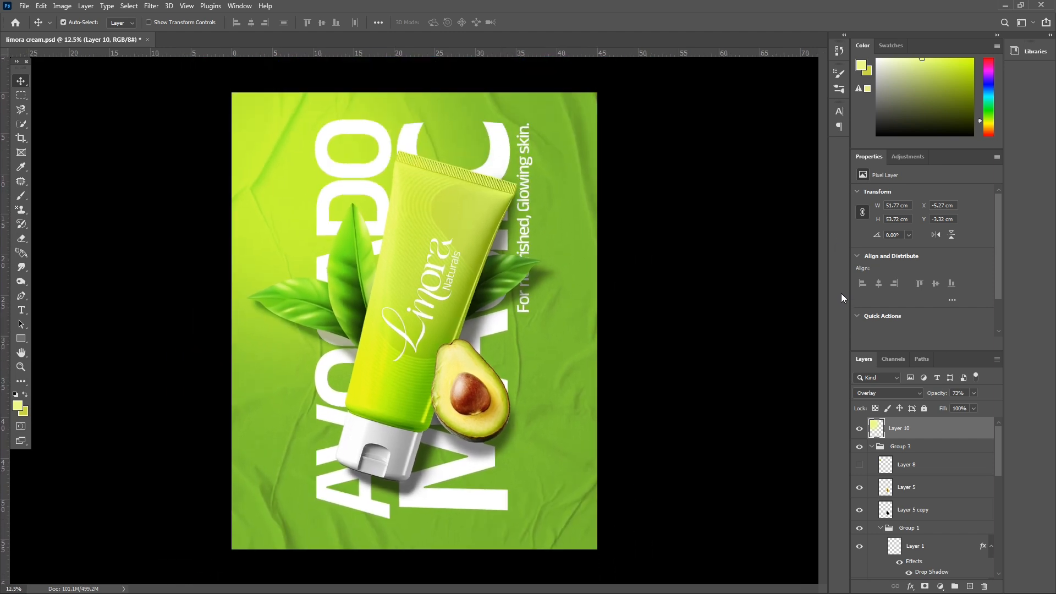